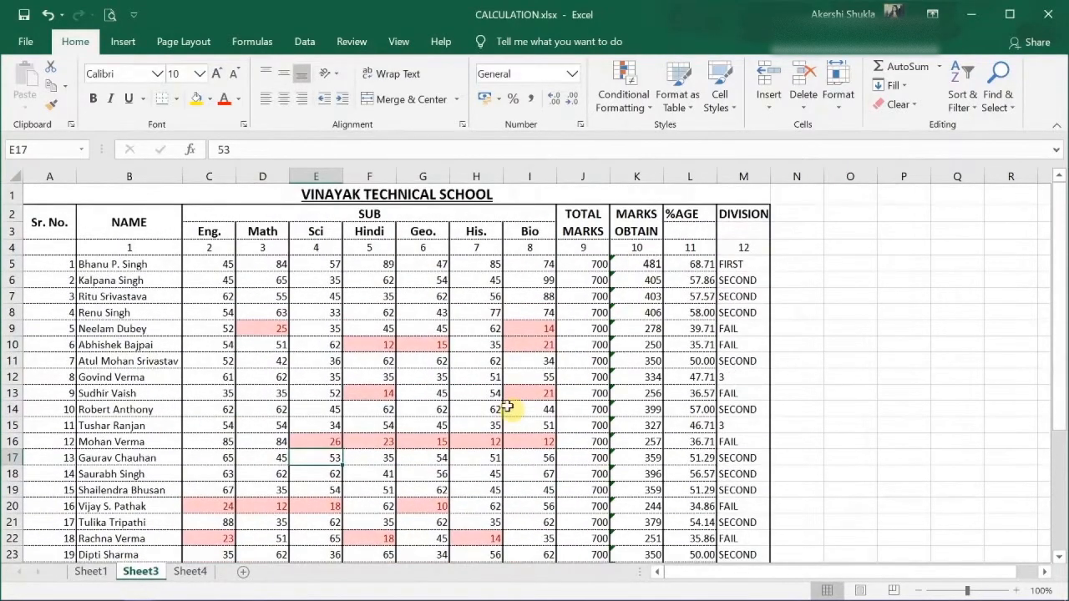
Look through the student marks table on Sheet3 from the headings to the last student row.
scroll(507, 406, "down", 1)
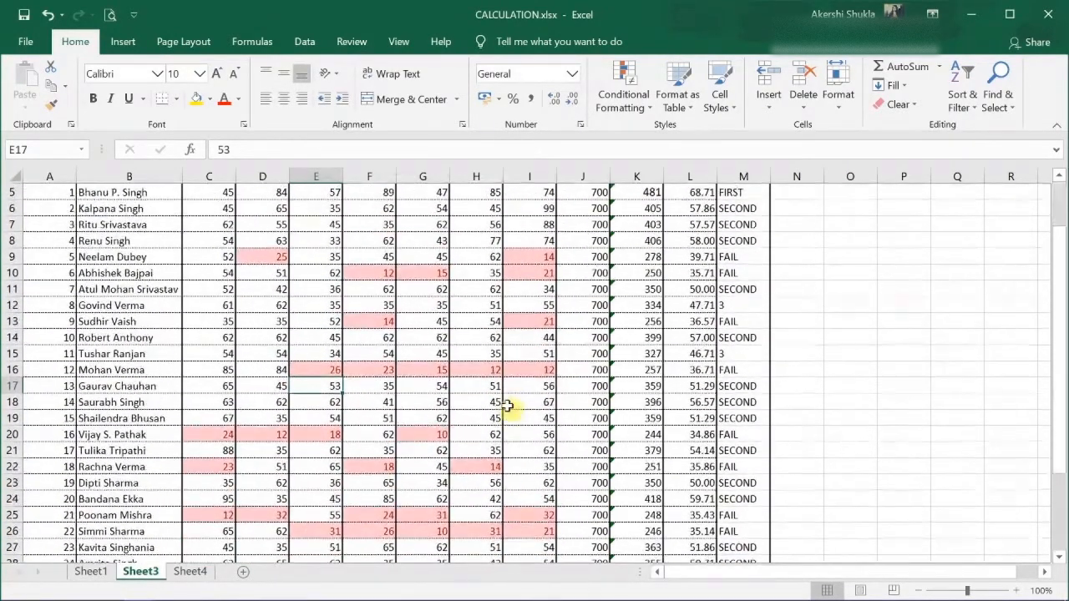
scroll(507, 407, "up", 1)
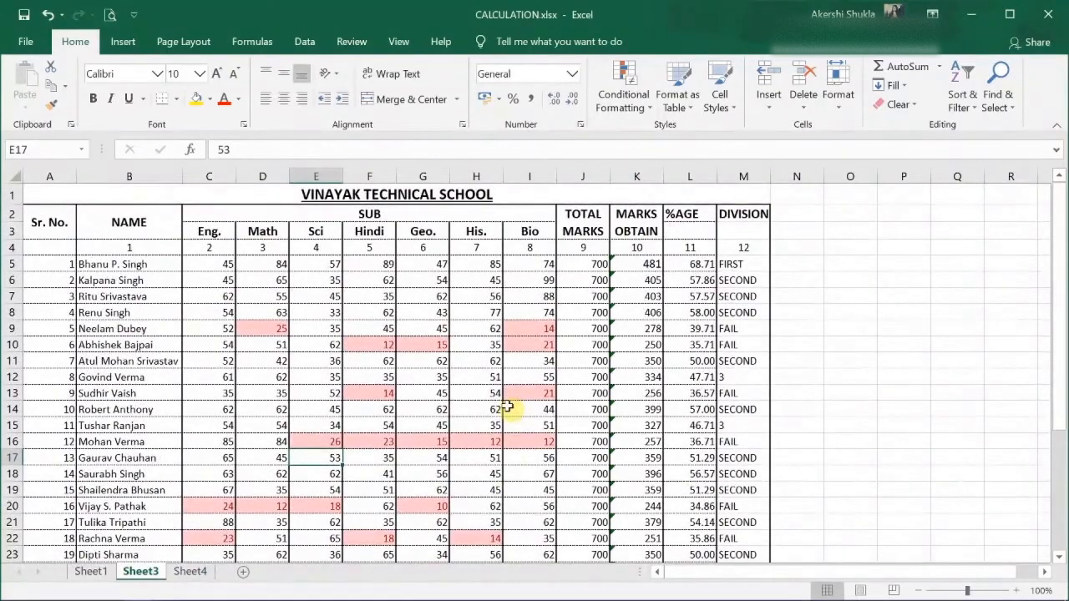
scroll(507, 407, "down", 3)
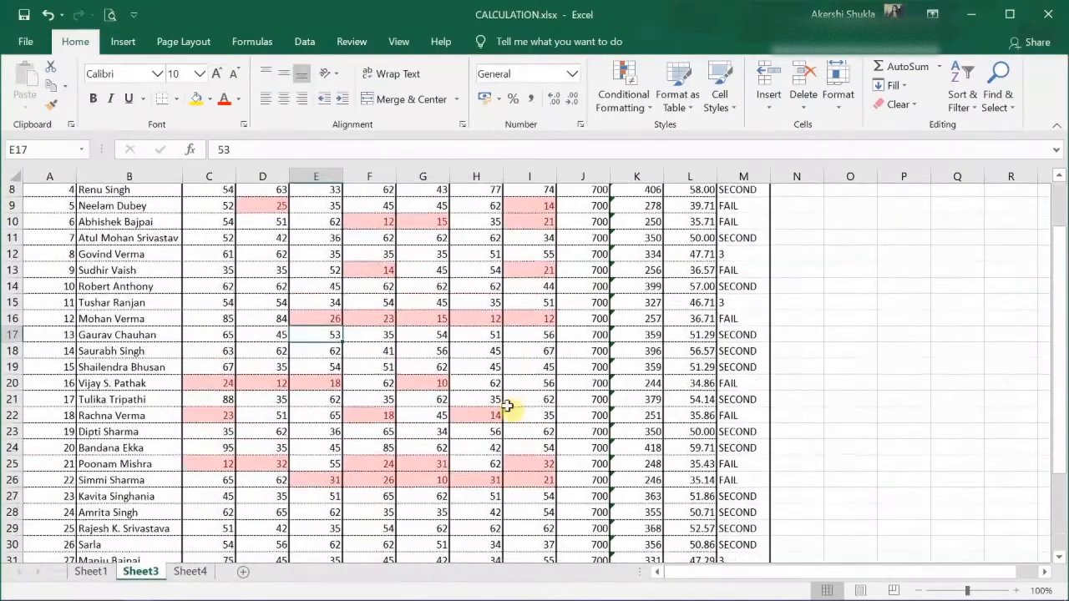
scroll(507, 407, "down", 3)
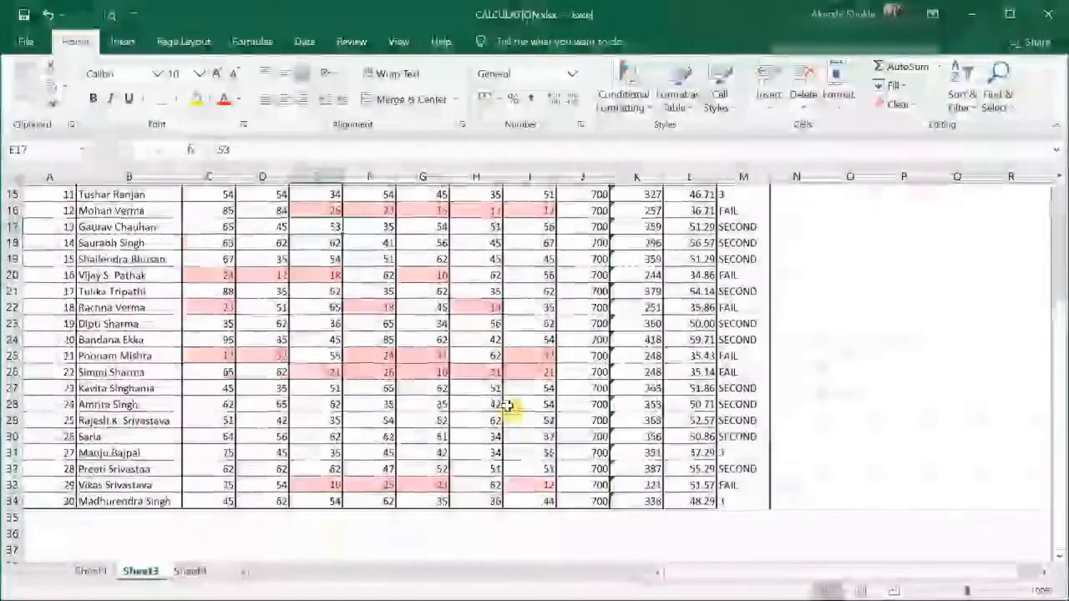
scroll(508, 407, "up", 6)
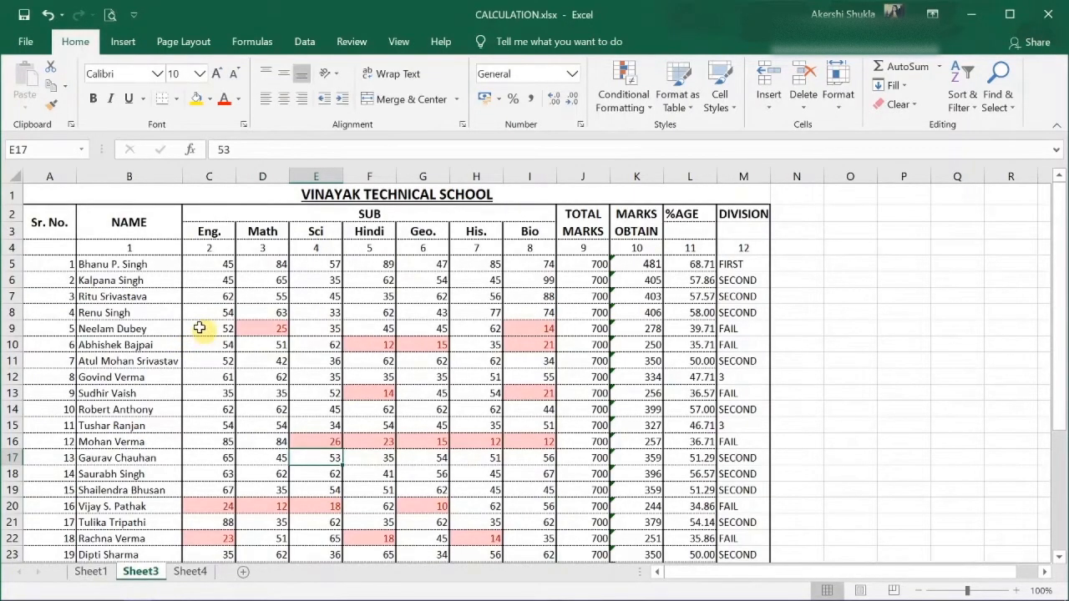
Switch to Sheet1 and reduce the height of row 2 to match the other rows.
left_click(96, 571)
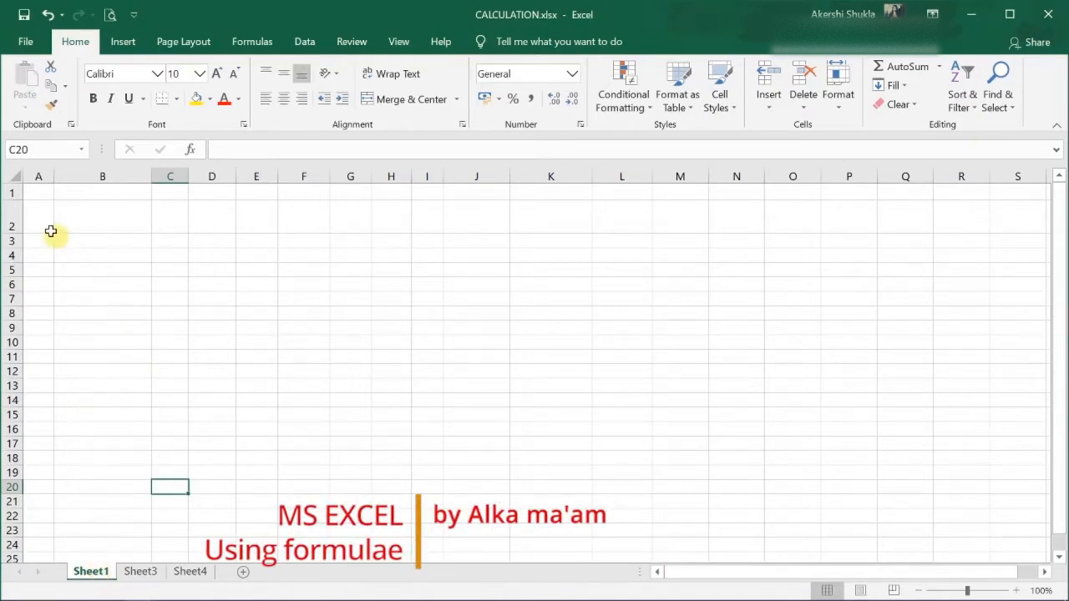
left_click_drag(17, 230, 18, 214)
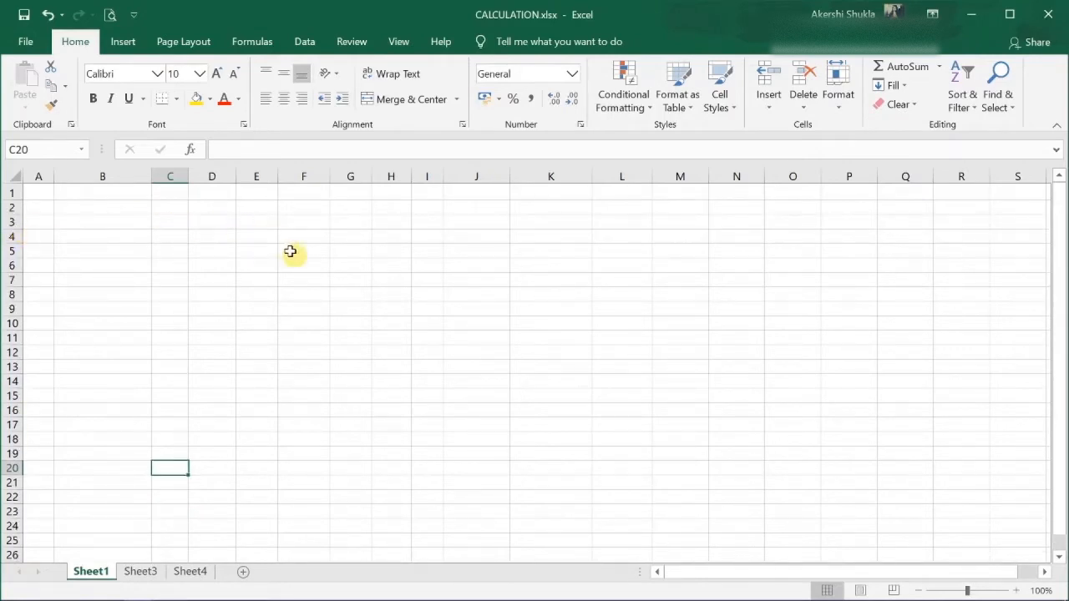
Enter the value 50 in cell B1 and again in cell D3.
left_click(65, 193)
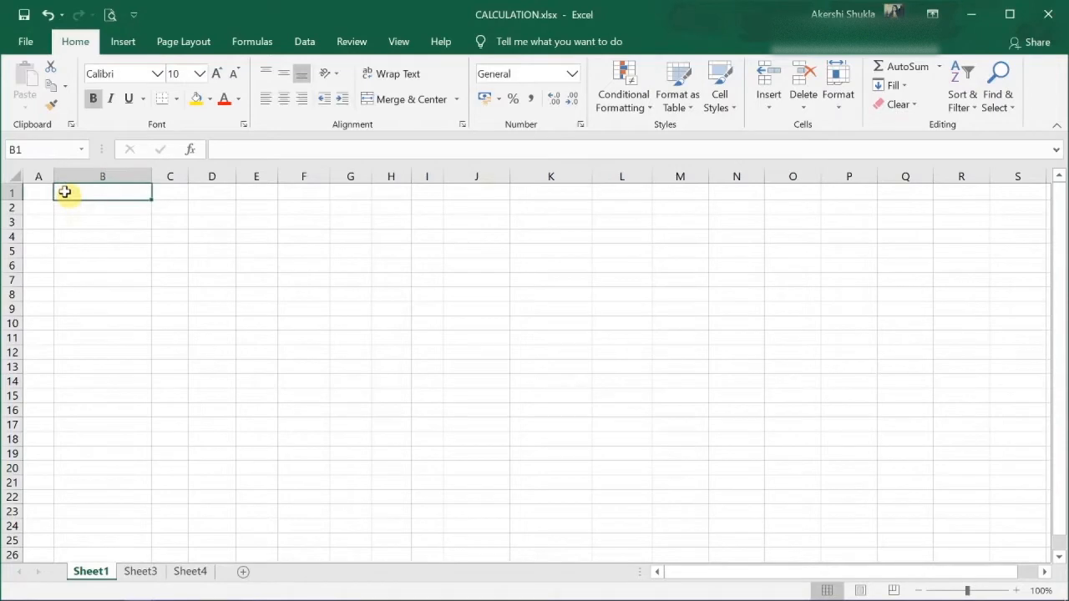
type("50")
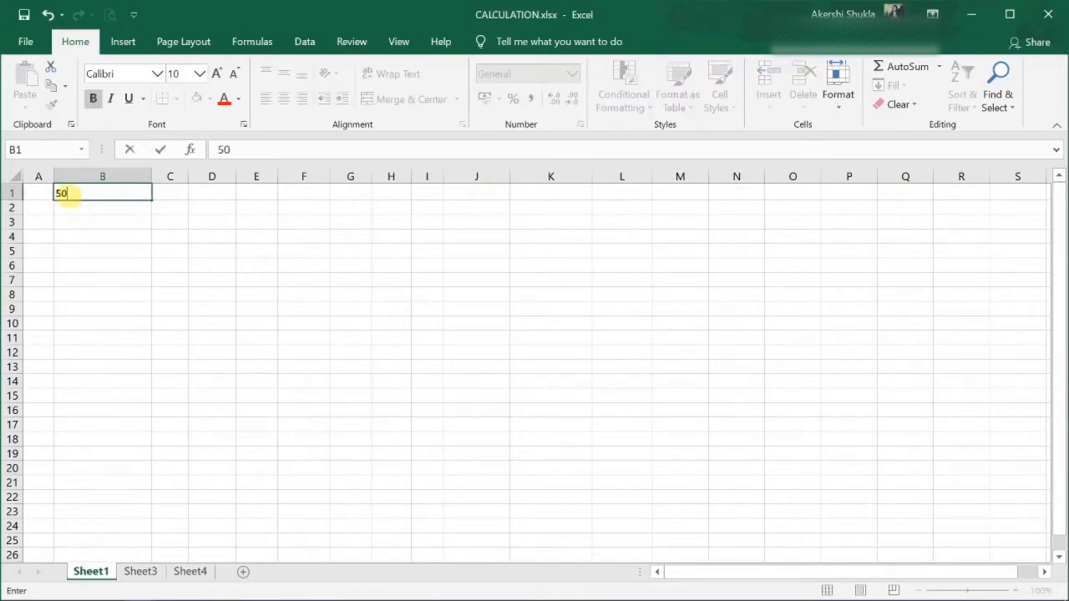
key("Return")
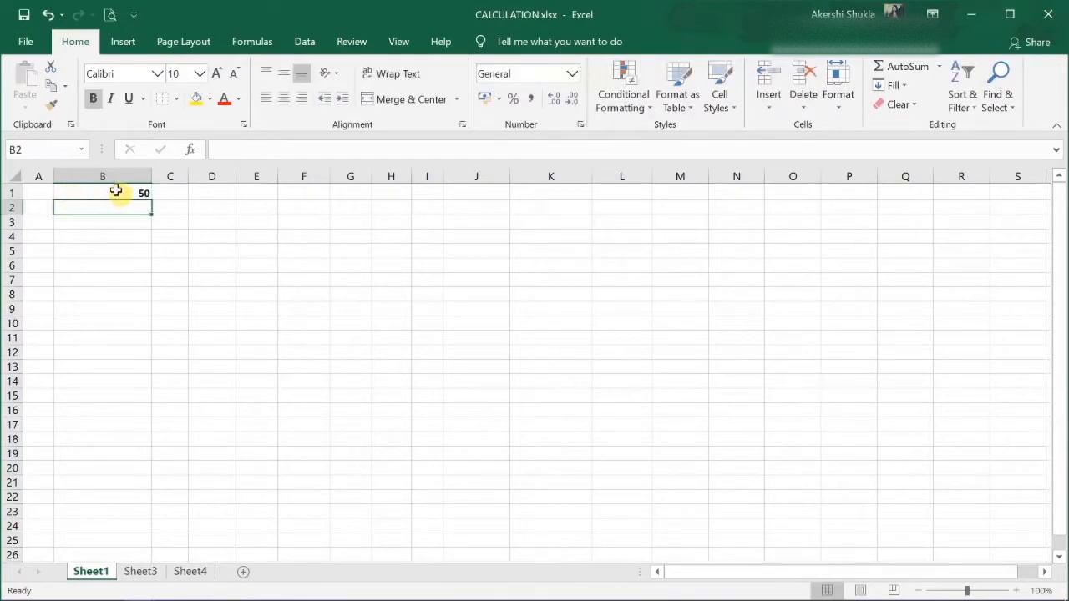
left_click(200, 219)
type("50")
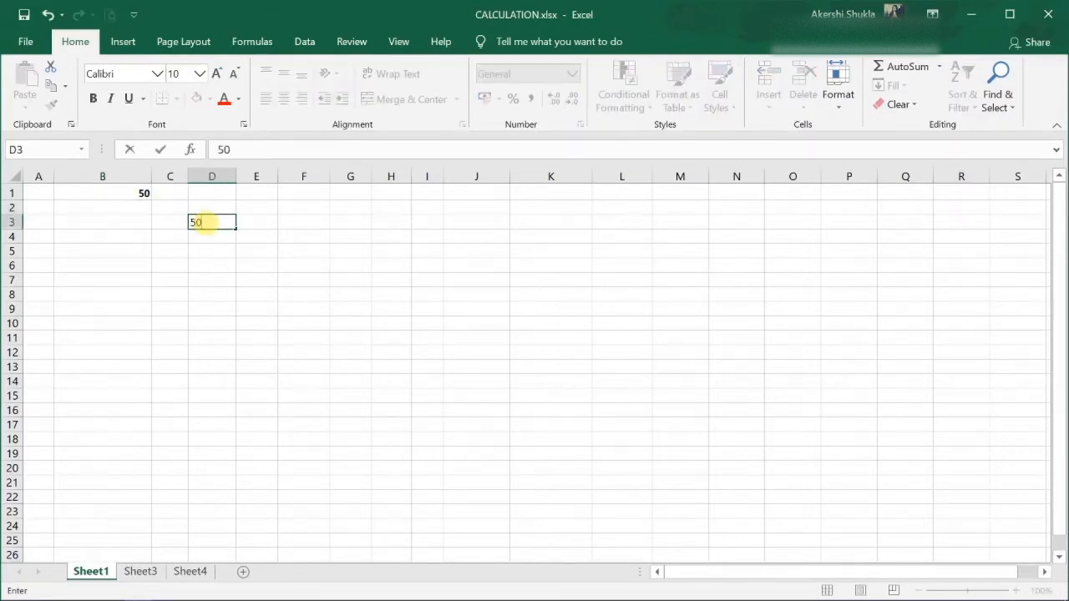
key("Return")
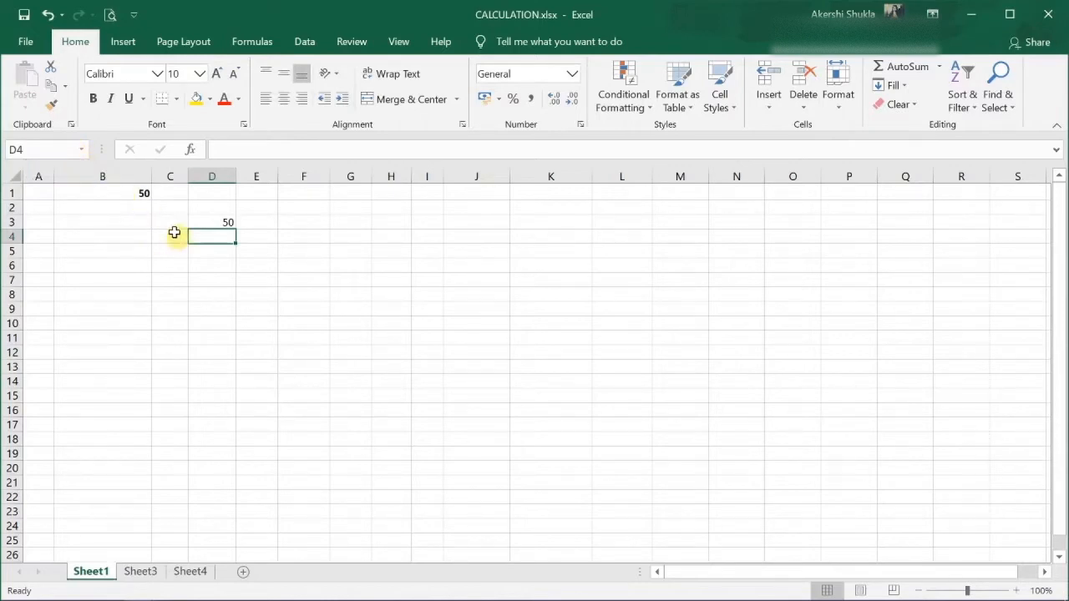
Check the cell addresses of the two entered values, and enter 50 in cell B2.
left_click(198, 223)
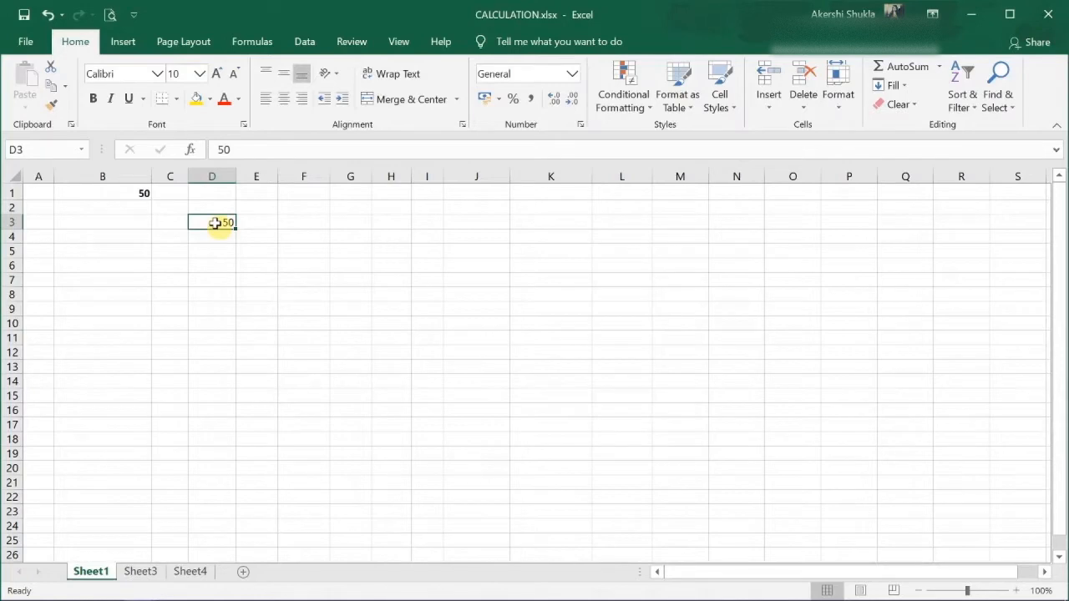
left_click(135, 194)
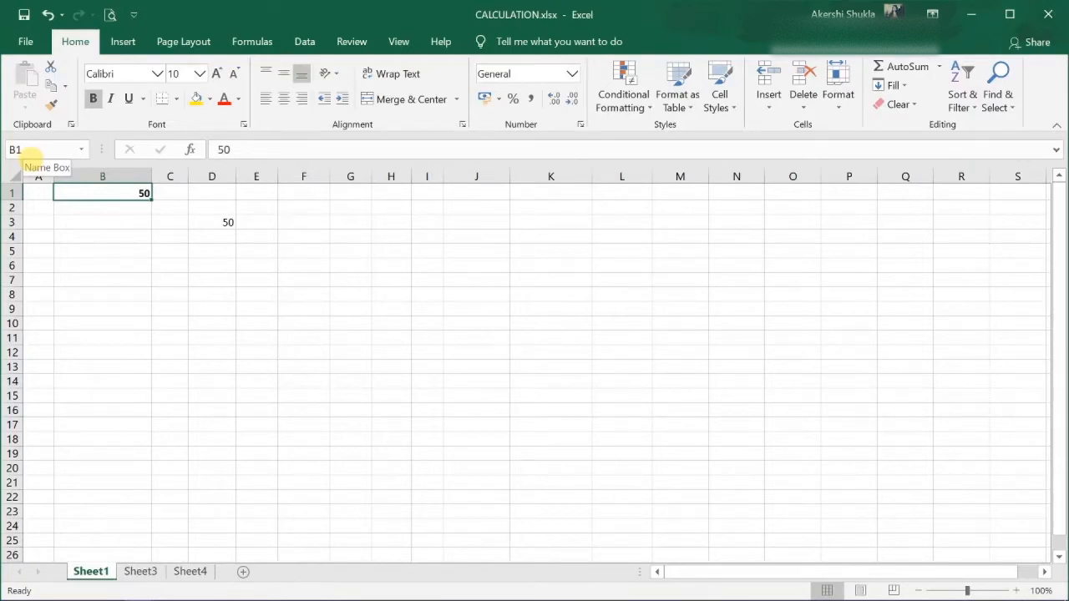
left_click(124, 209)
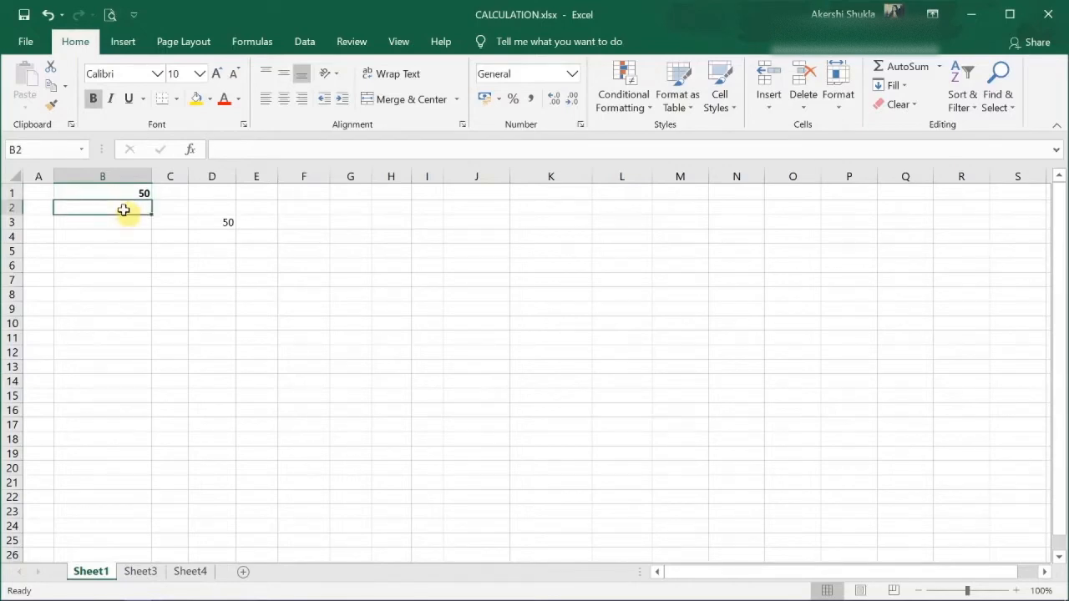
type("5")
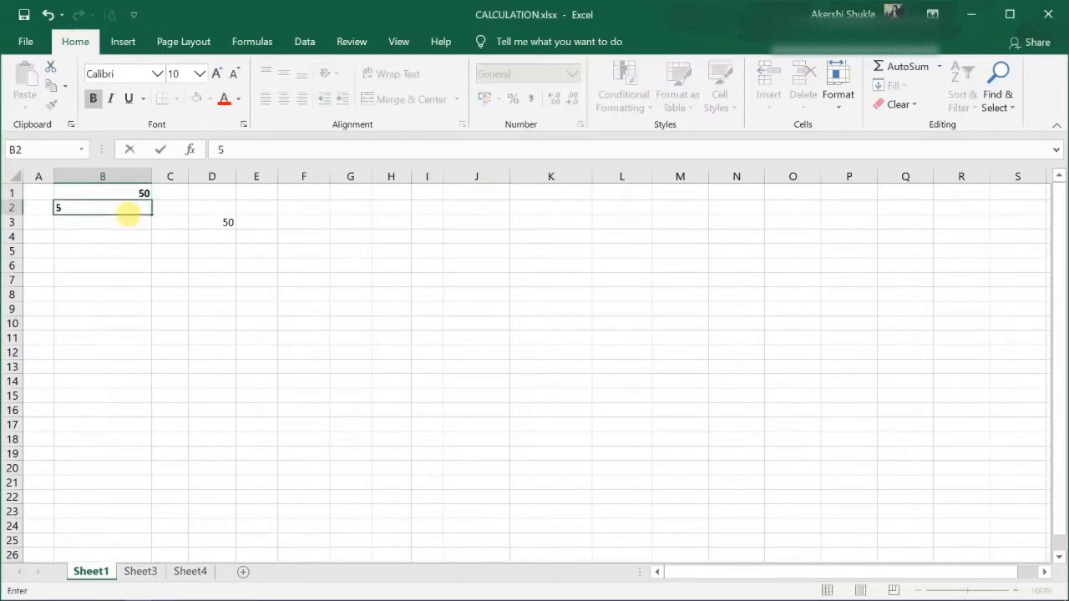
type("0")
key("Return")
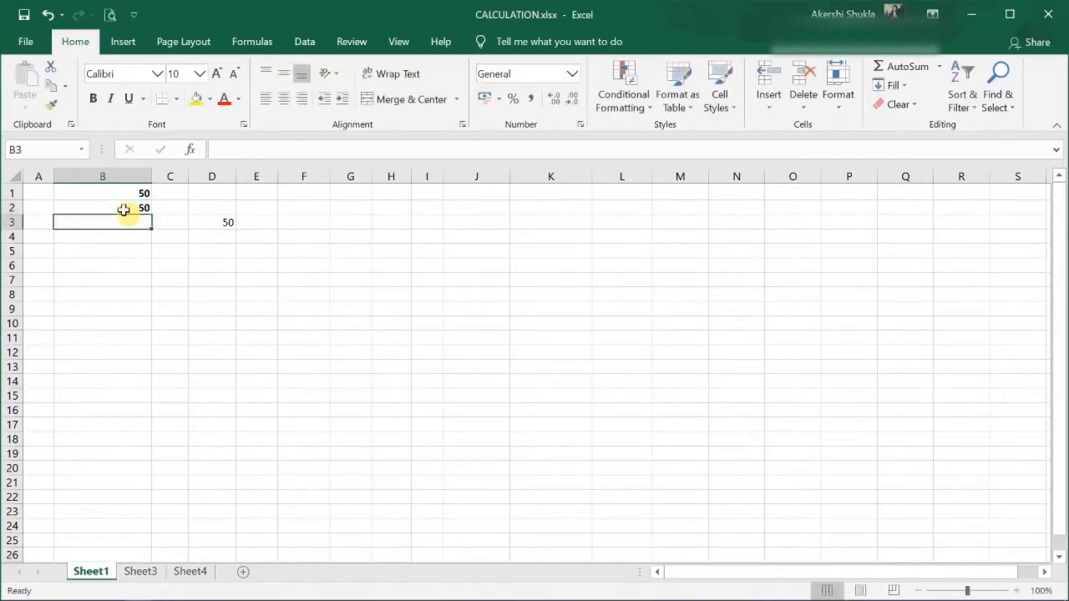
Add the two numbers as constants in cell B3 with the formula =50+50.
left_click(125, 193)
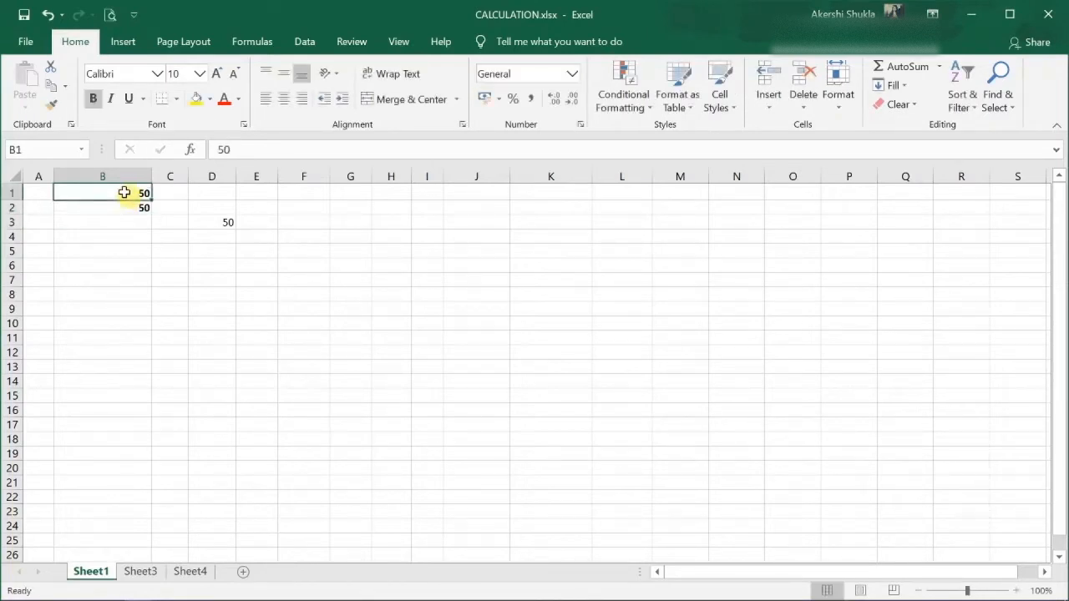
left_click(122, 206)
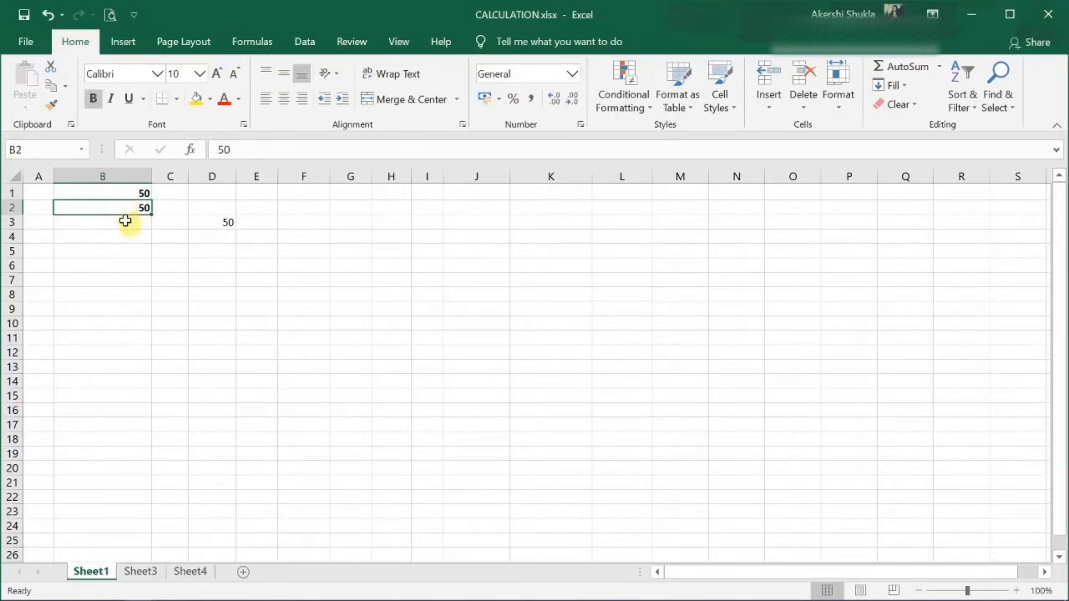
left_click(125, 221)
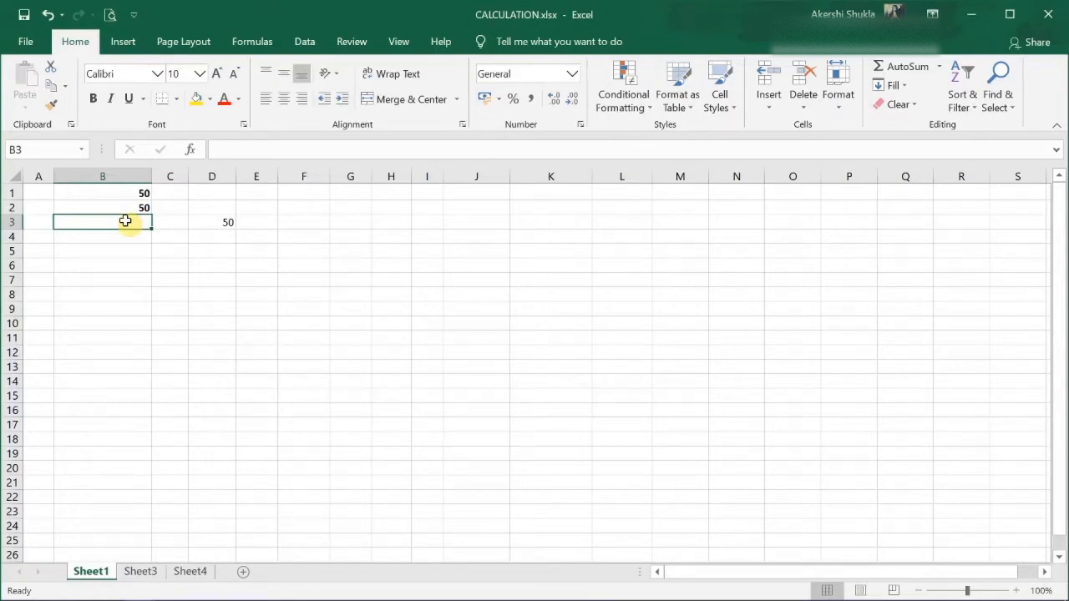
type("=")
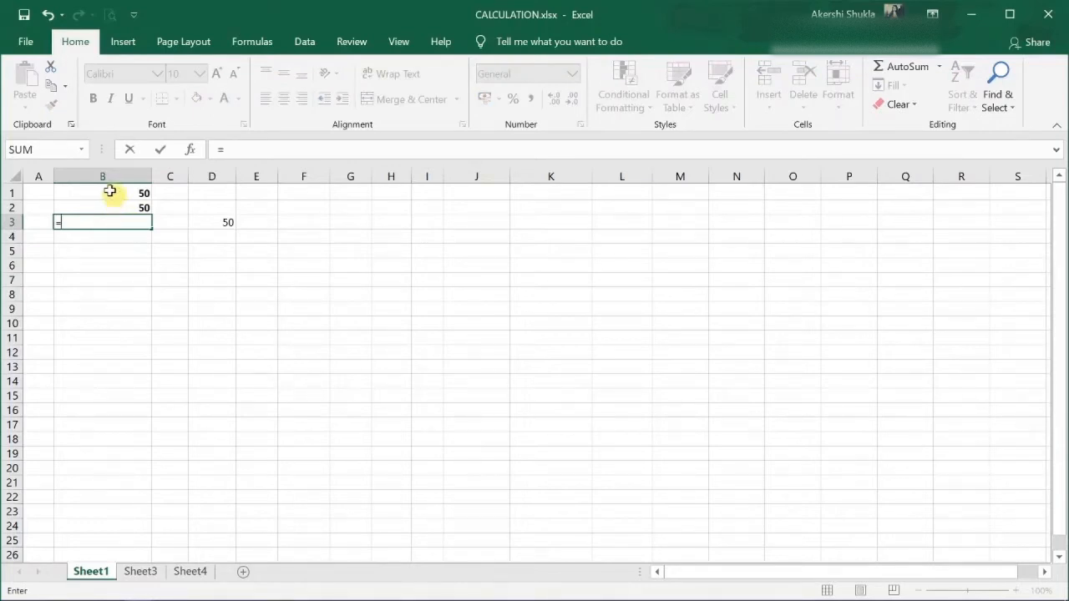
type("50")
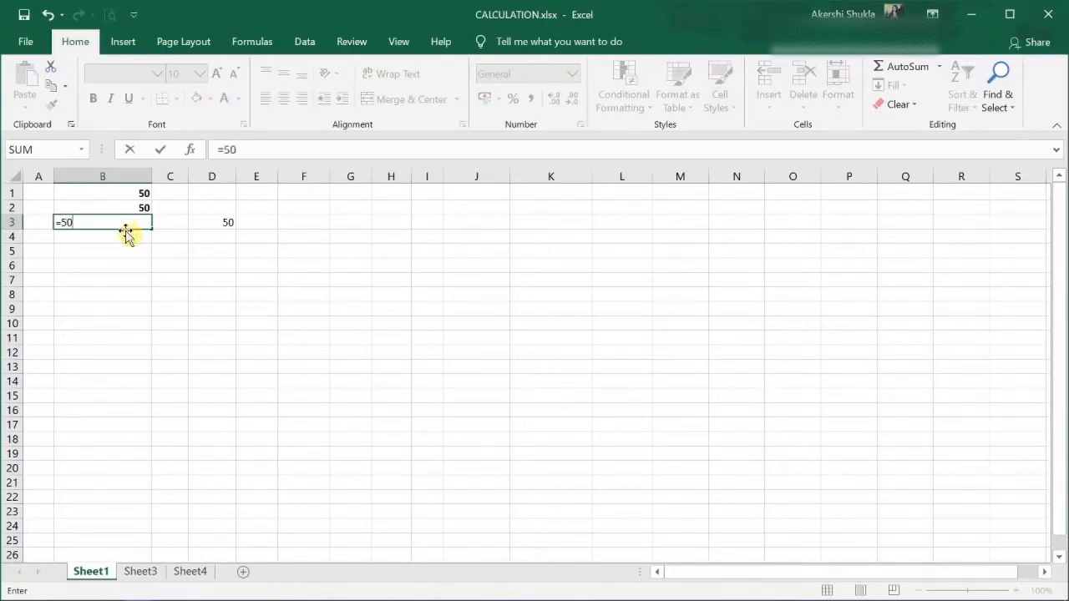
type("+50")
key("Return")
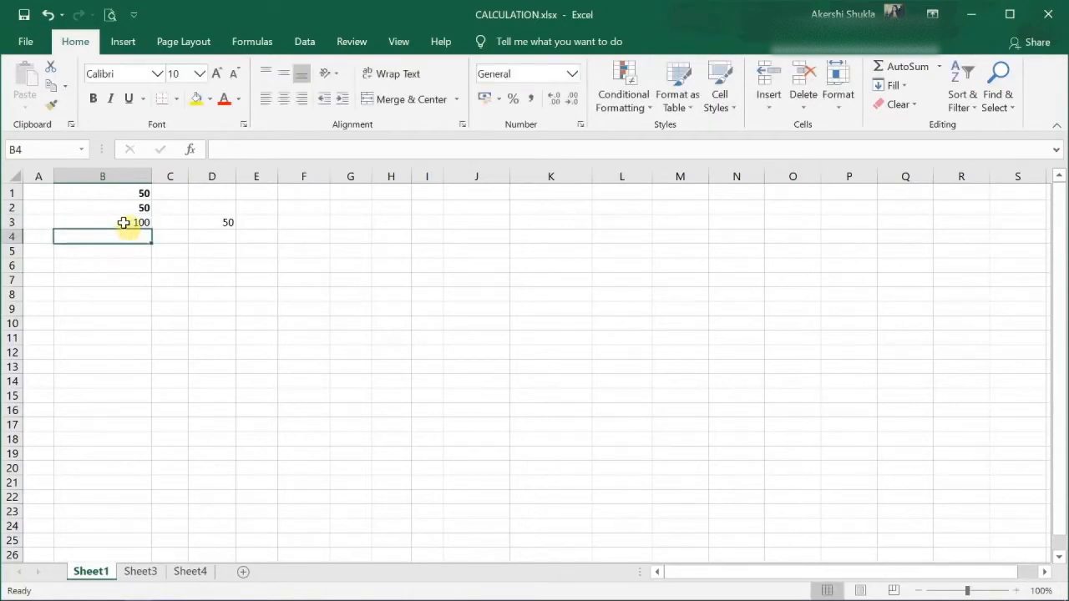
Review the formula behind the result in cell B3 without changing it.
left_click(123, 222)
double_click(124, 222)
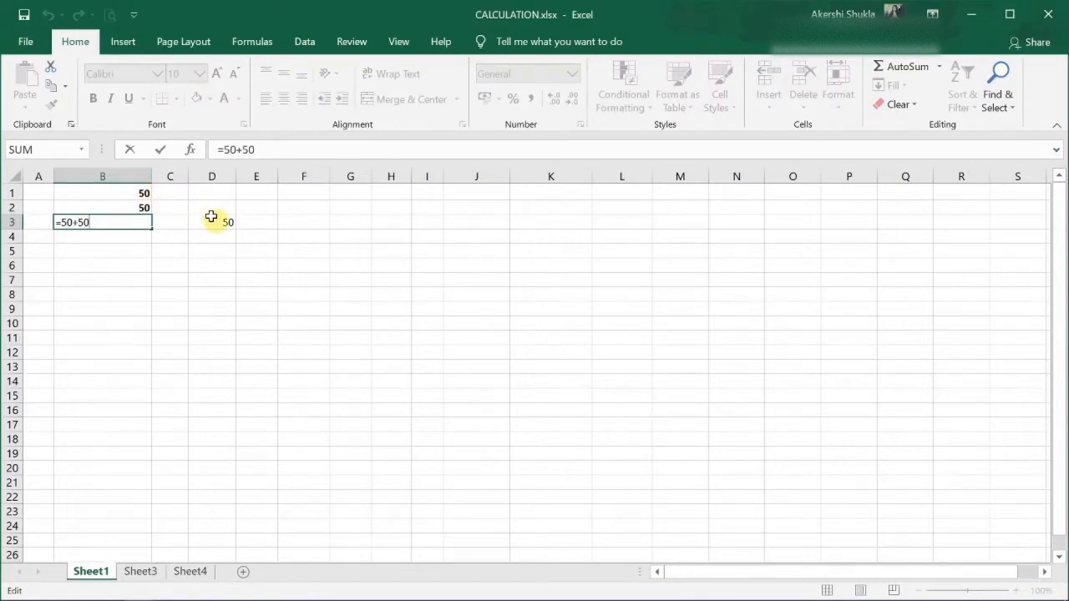
key("Return")
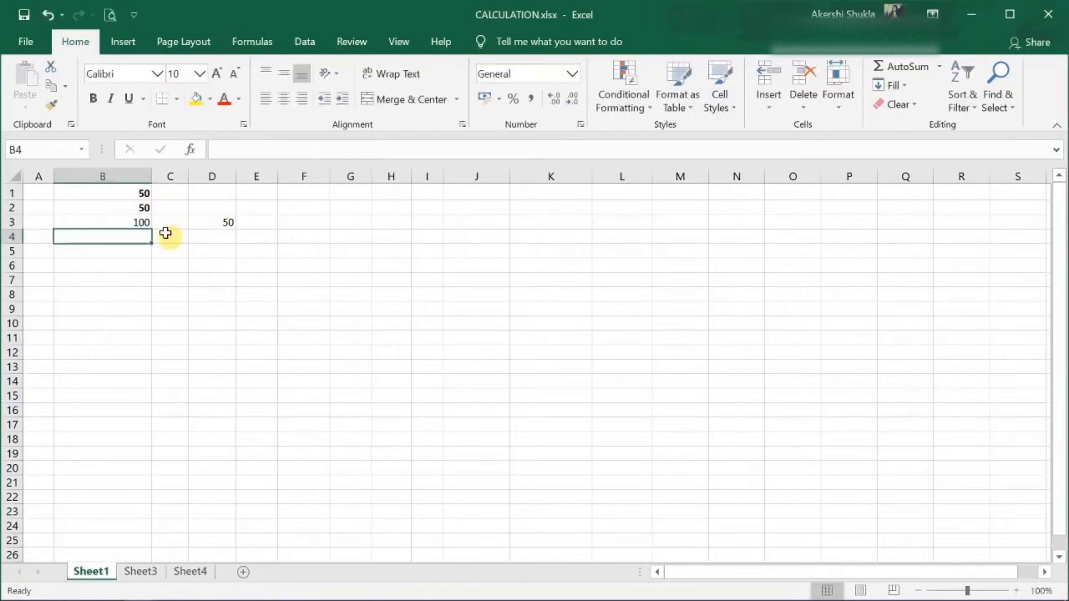
Add the first two values of column B by cell reference in B4 with the formula =B1+B2.
type("=")
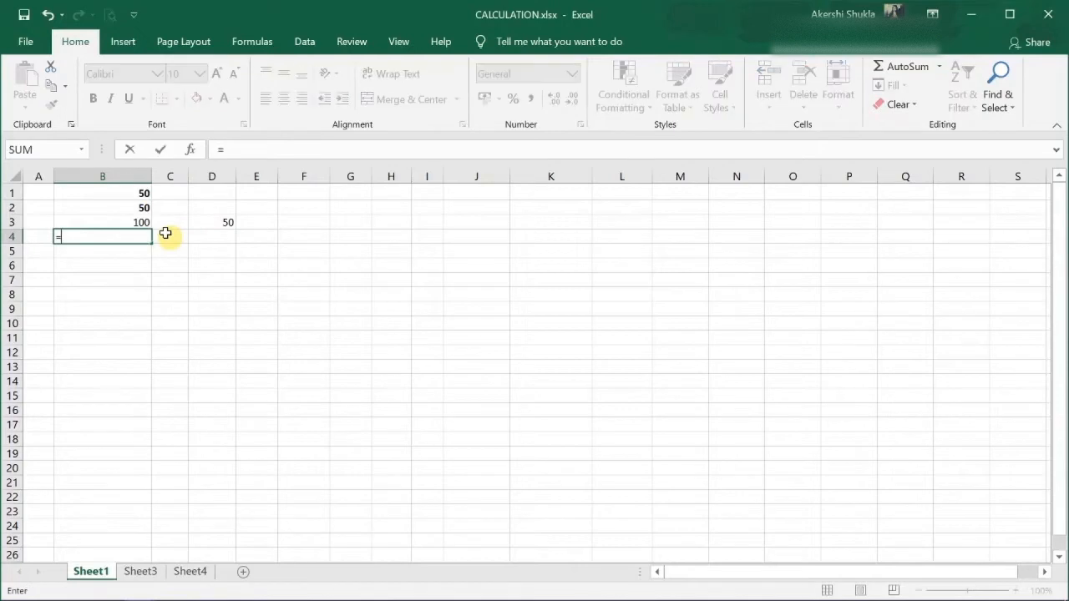
left_click(105, 194)
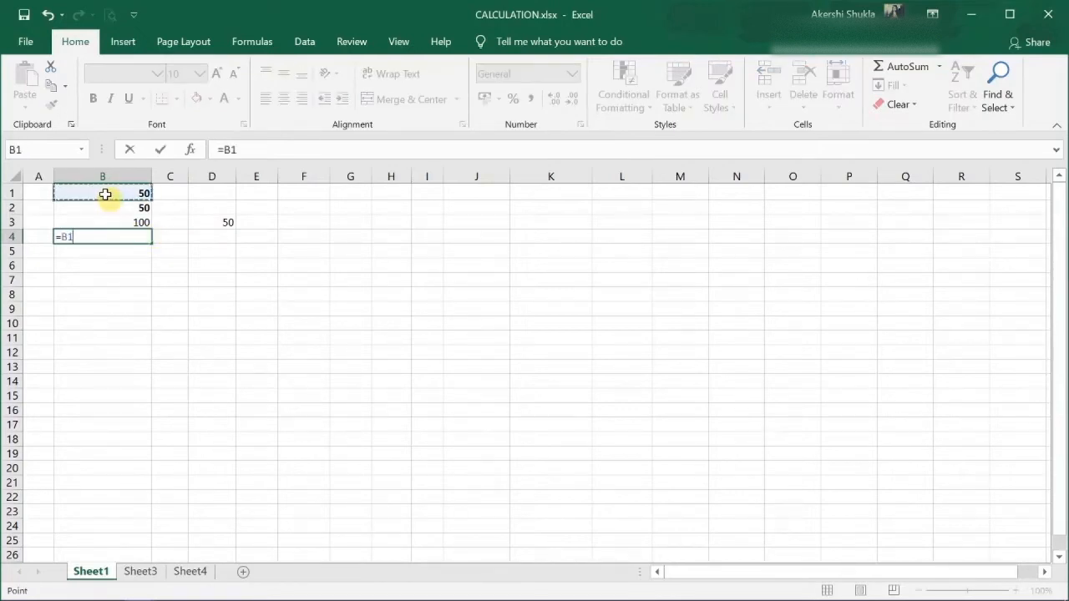
type("+")
left_click(120, 215)
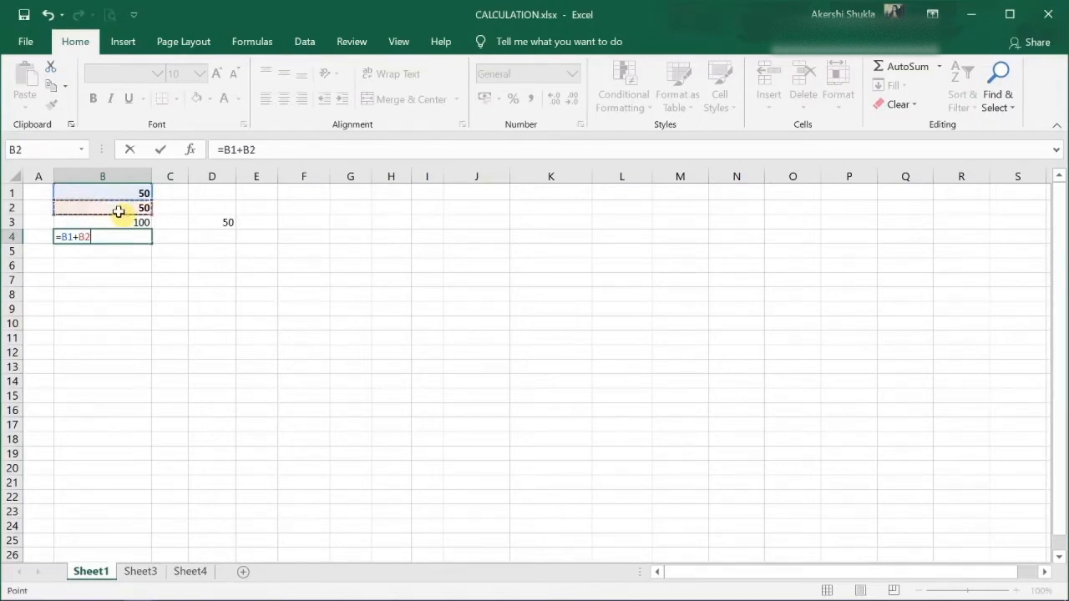
key("Return")
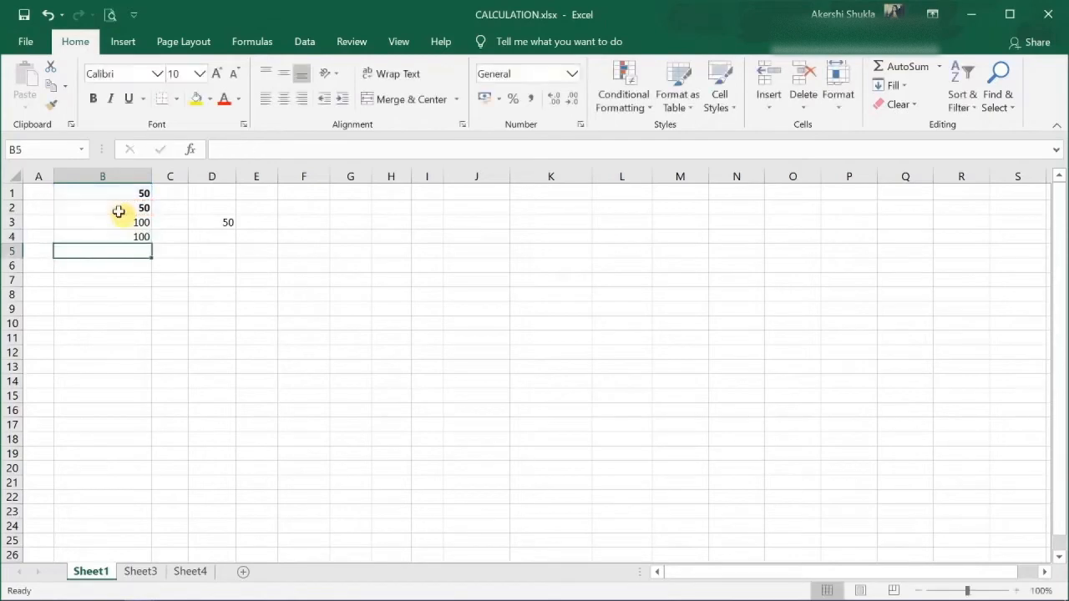
Inspect the formula in cell B4 and the cells it references.
left_click(127, 238)
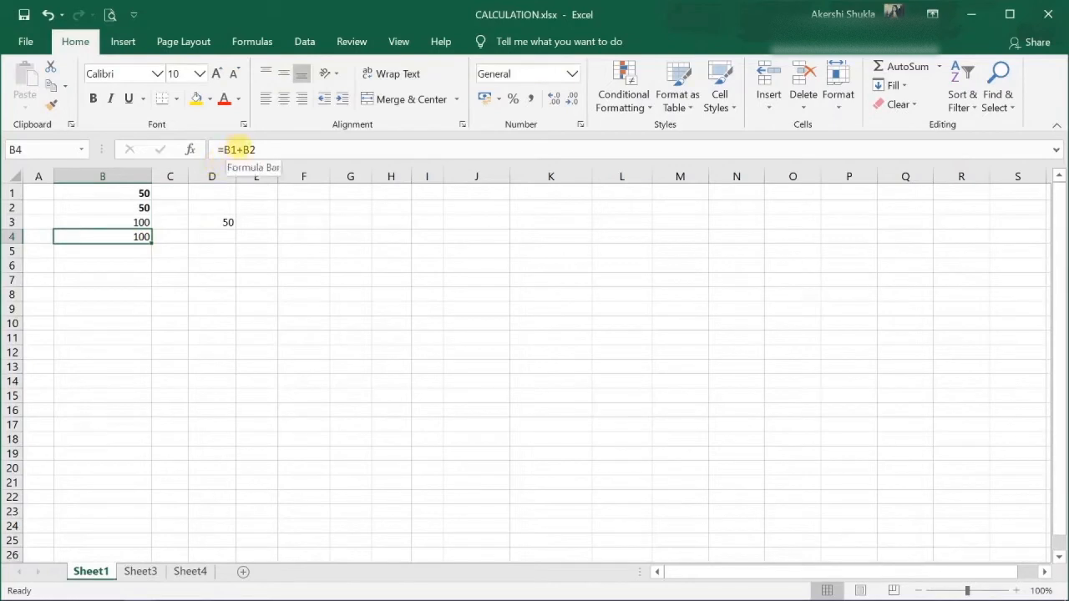
left_click(237, 149)
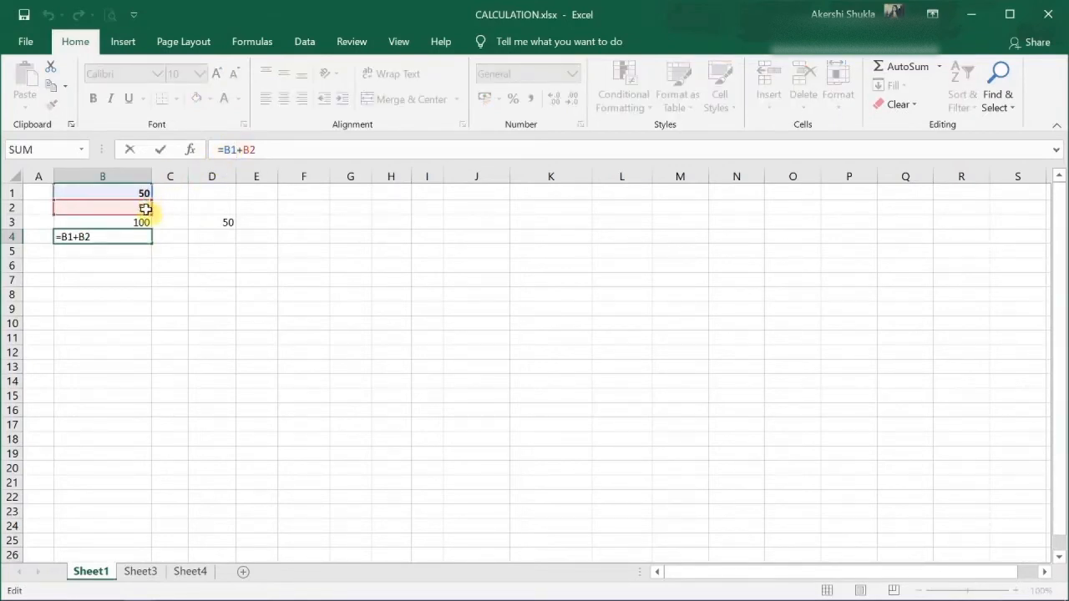
key("Return")
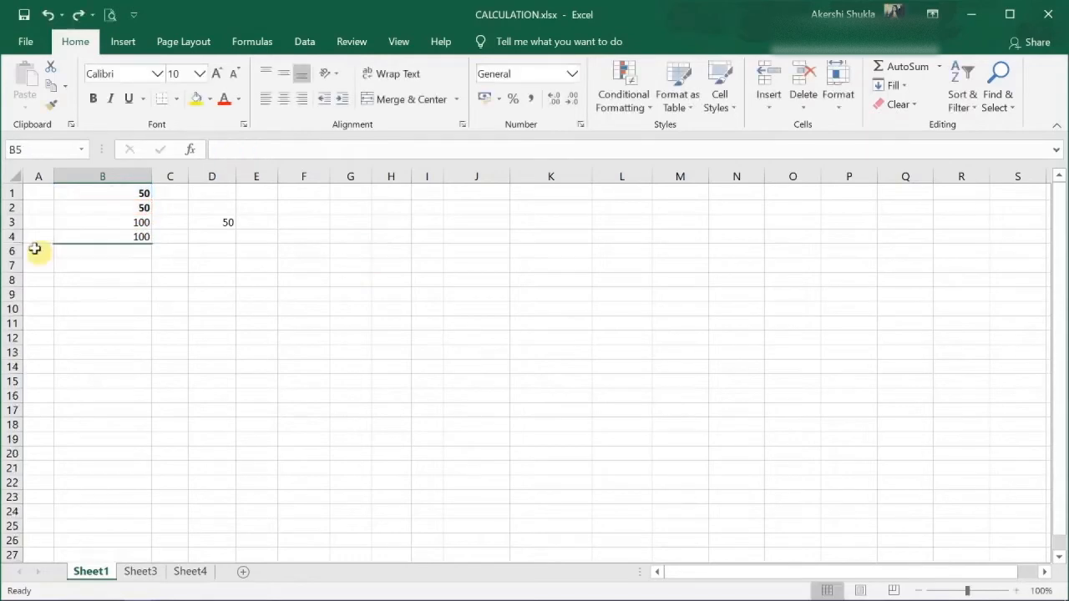
left_click(129, 238)
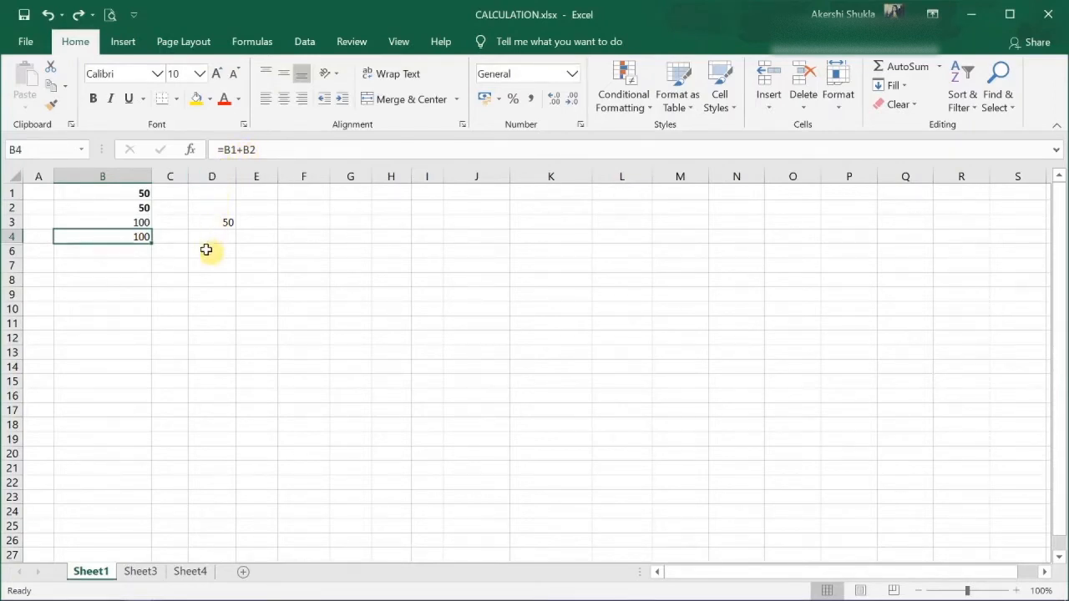
Enter 102 in cell C1 and 30 in cell C2.
left_click(170, 192)
type("102")
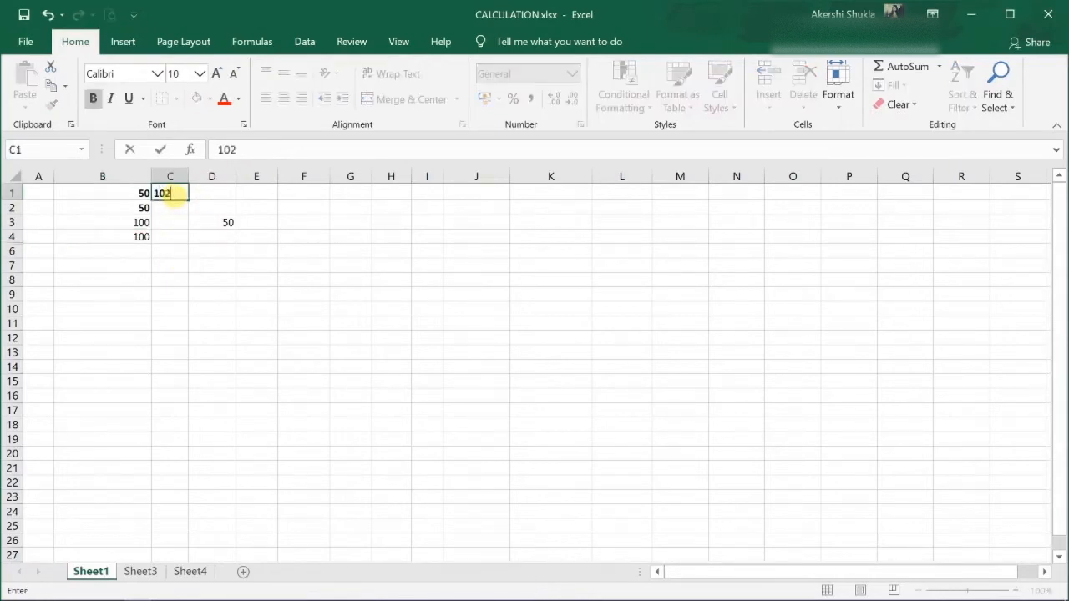
key("Return")
type("30")
key("Return")
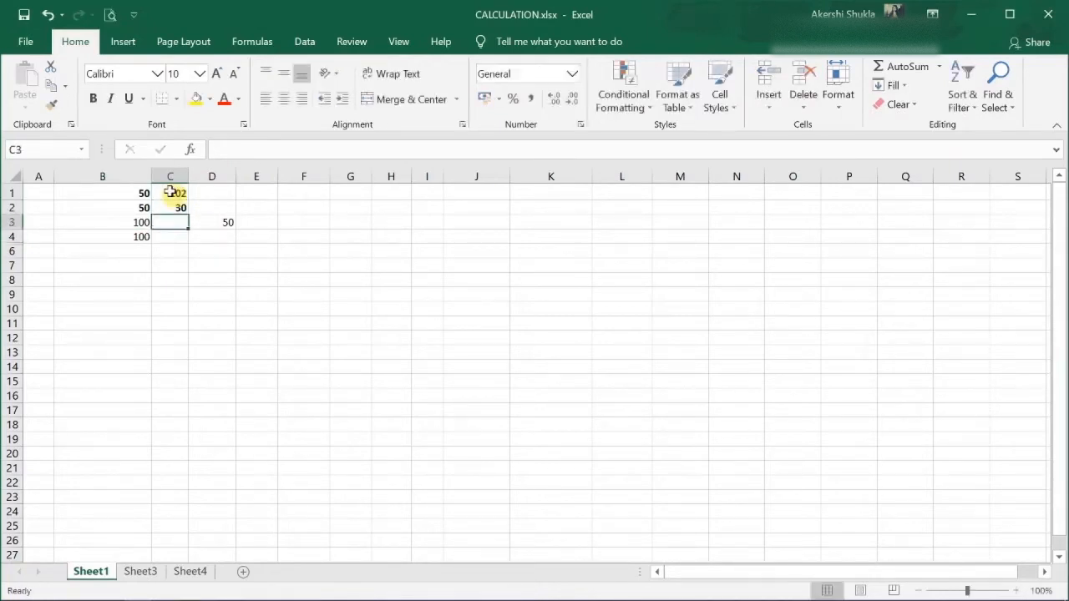
Fill column C below C2 with 90, 89, 77, 66, 6, 6, 6 and 6, ending in C11.
type("90")
key("Return")
type("89")
key("Return")
type("77")
key("Return")
type("66 6 6")
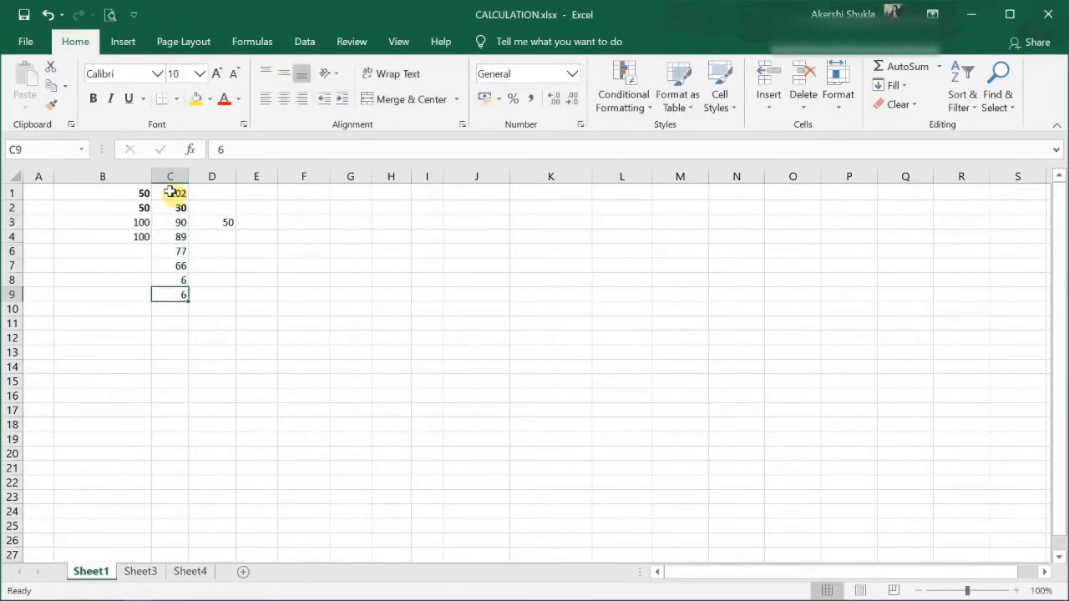
key("Return")
type("6")
key("Return")
type("6")
key("Return")
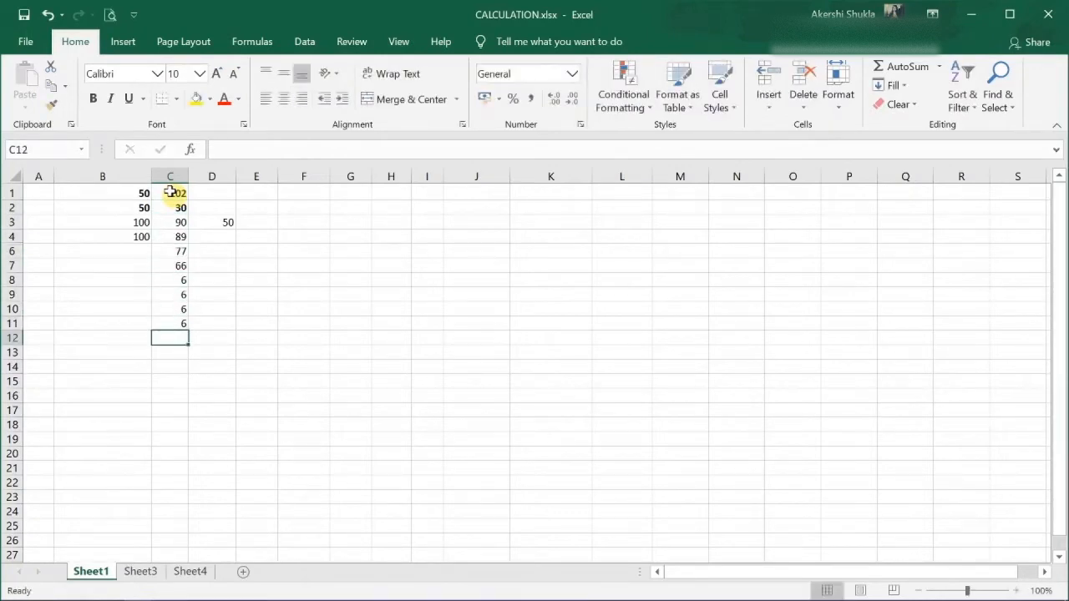
Total the column C values in C12 with the range formula =SUM(C1:C11).
left_click(134, 236)
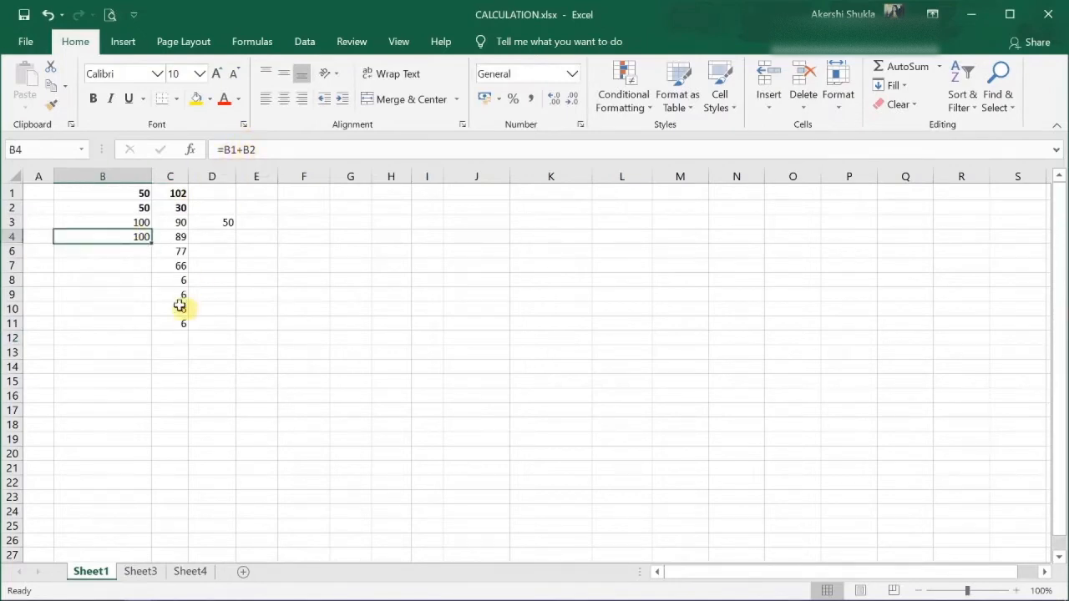
left_click(173, 333)
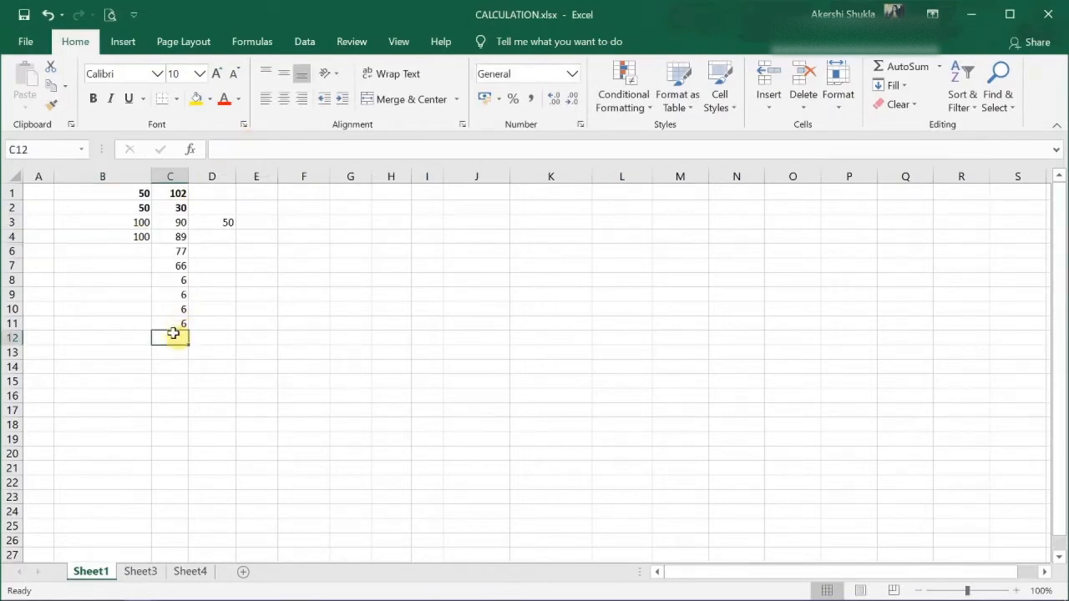
type("=SU")
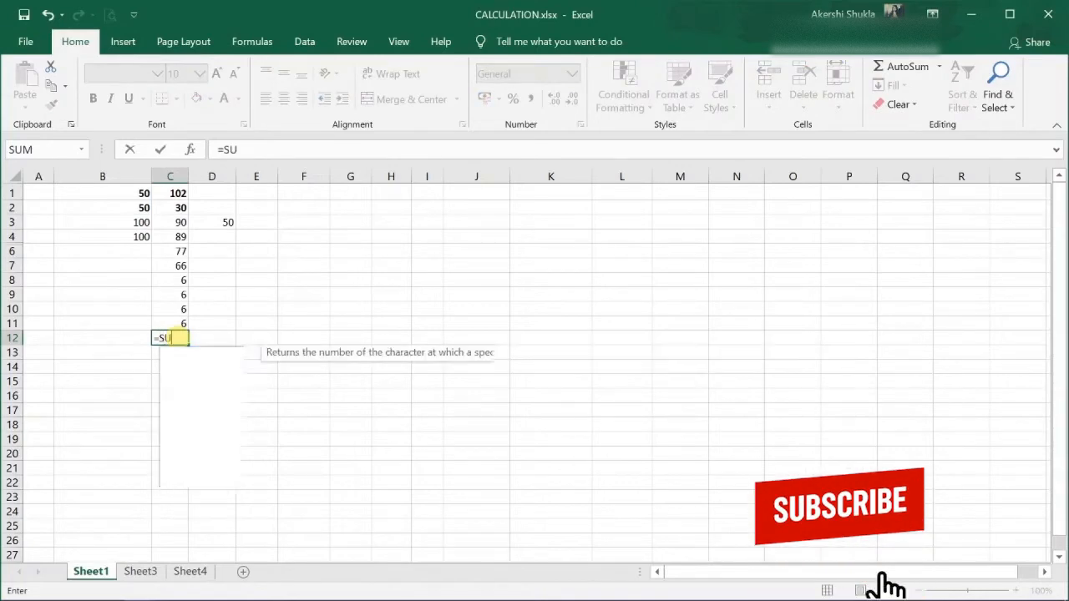
type("M")
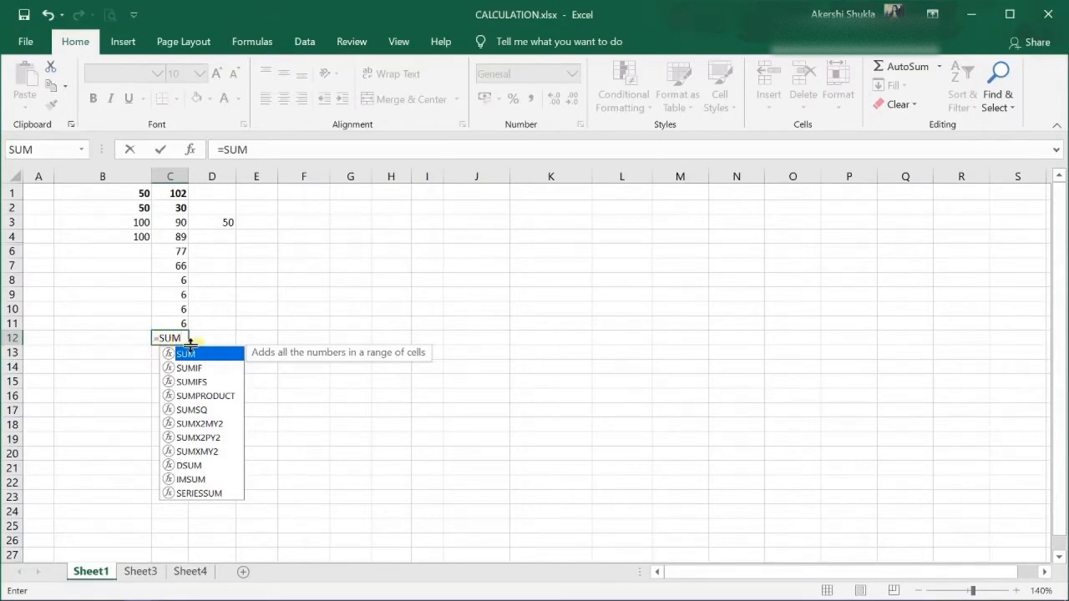
type("(")
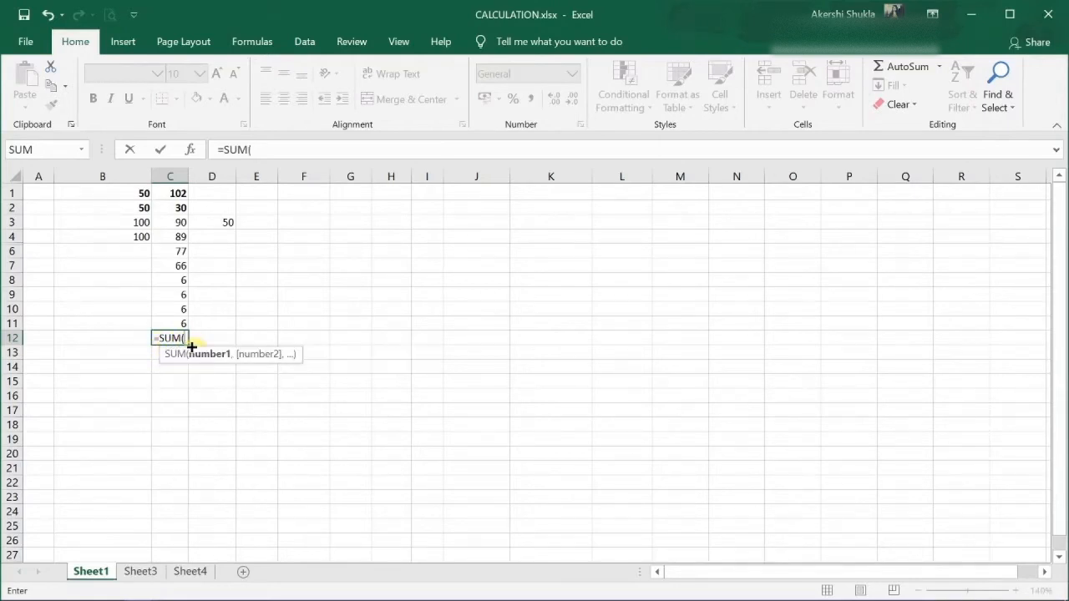
left_click(179, 195)
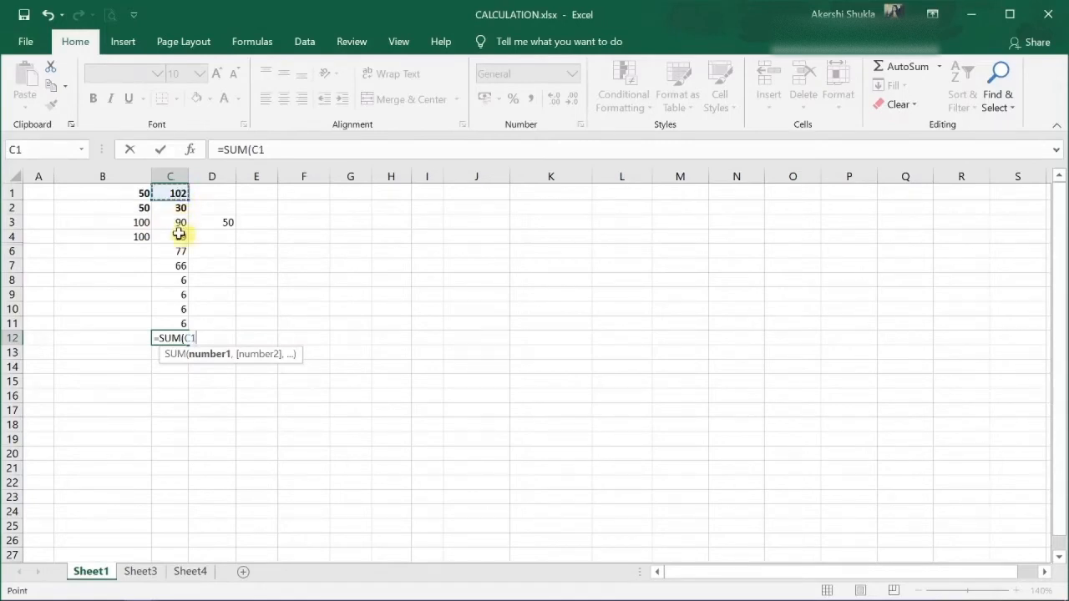
left_click(176, 320, "shift")
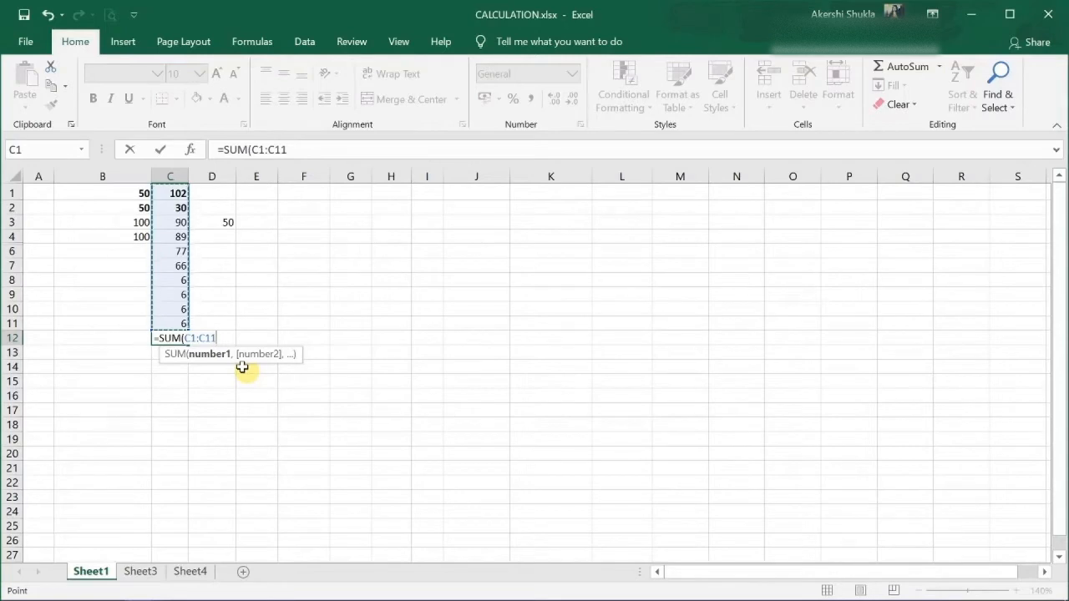
type(")")
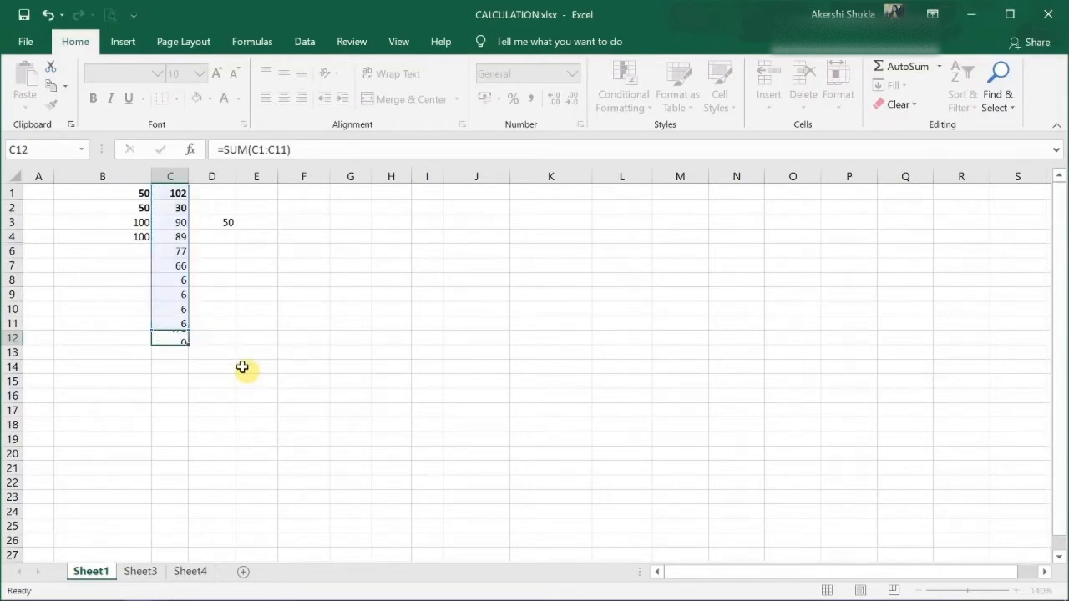
key("Return")
Review the SUM formula and its range in cell C12 without changing it.
key("Up")
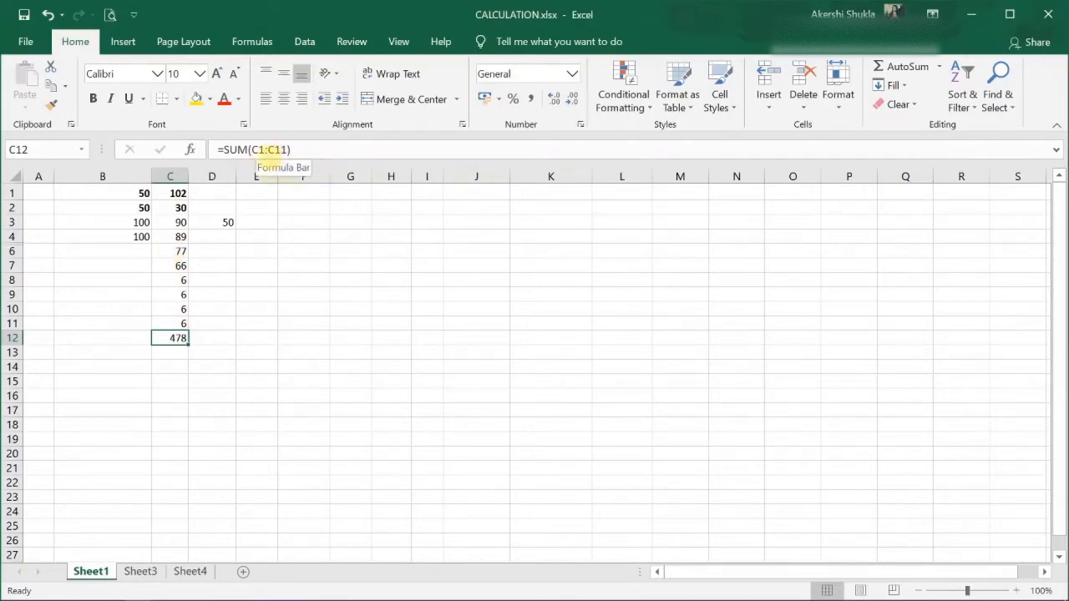
left_click(263, 244)
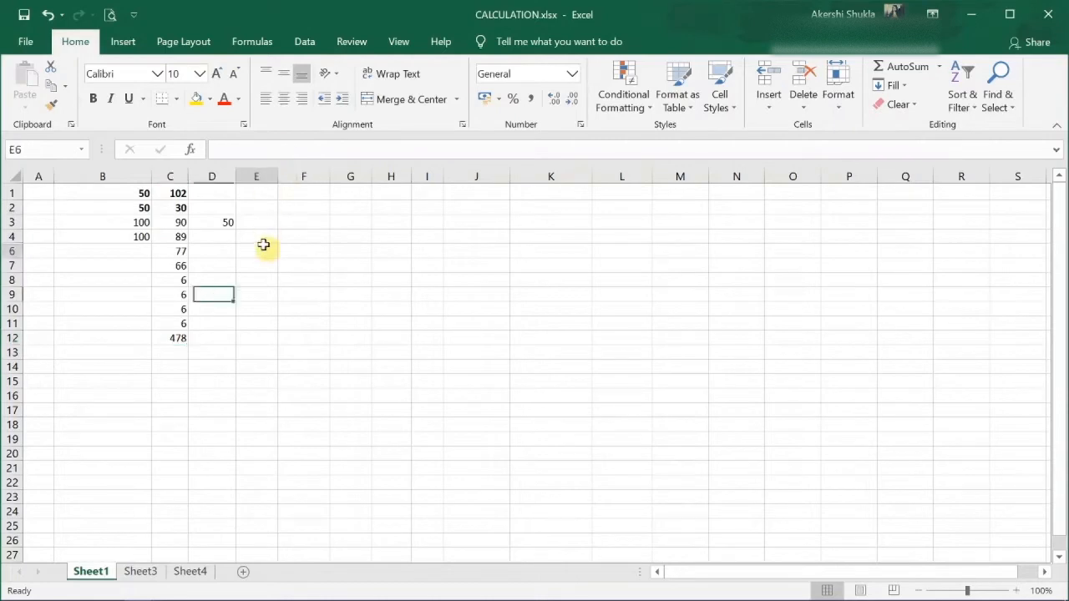
left_click(158, 337)
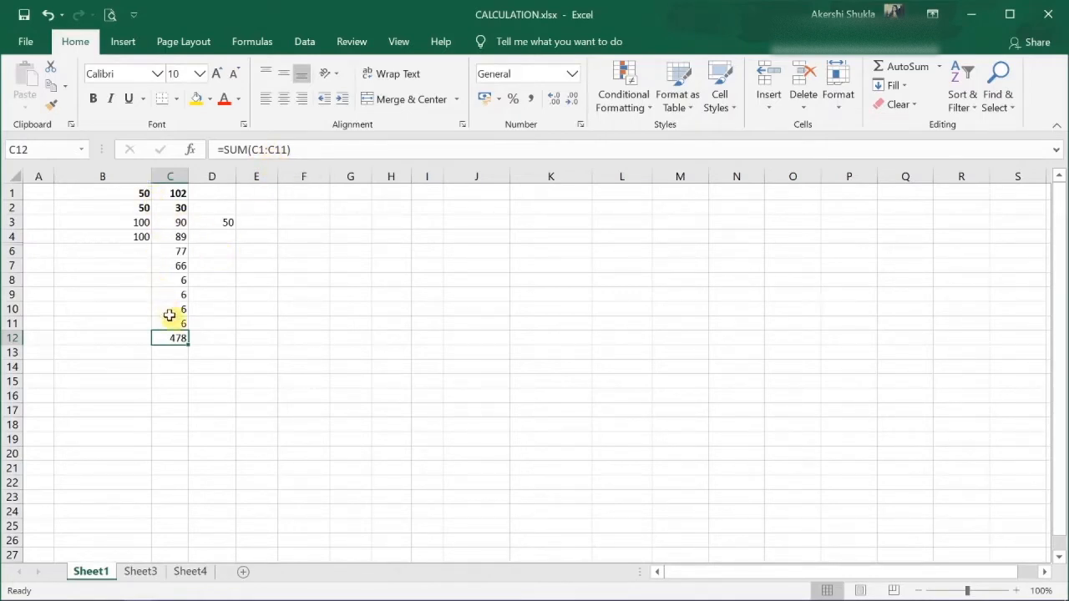
Add only the separate cells C1, C4 and C10 in C13 with the formula =SUM(C1,C4,C10).
left_click(171, 358)
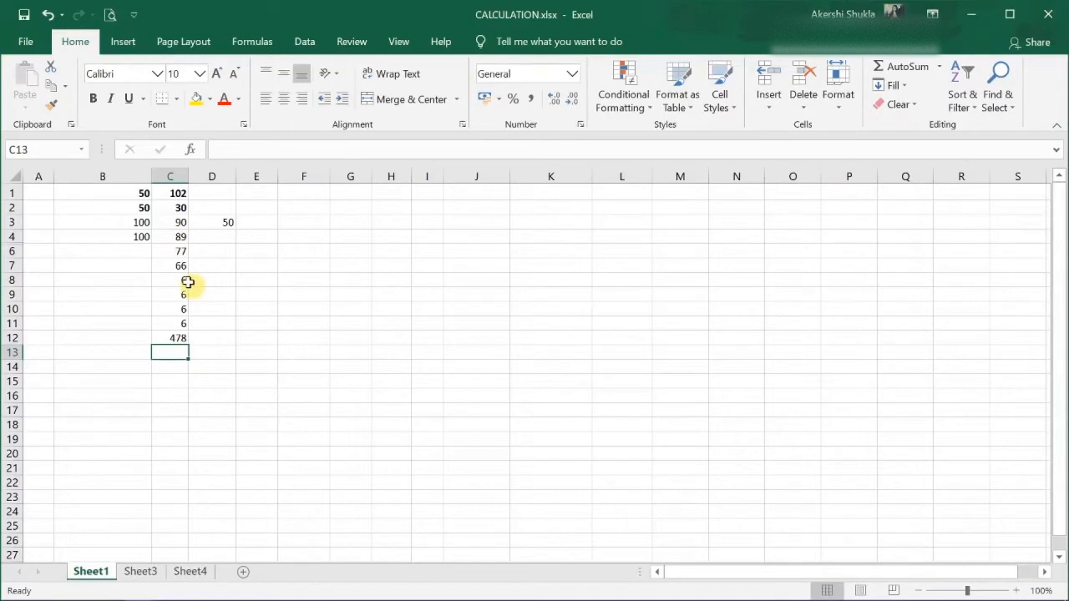
type("=")
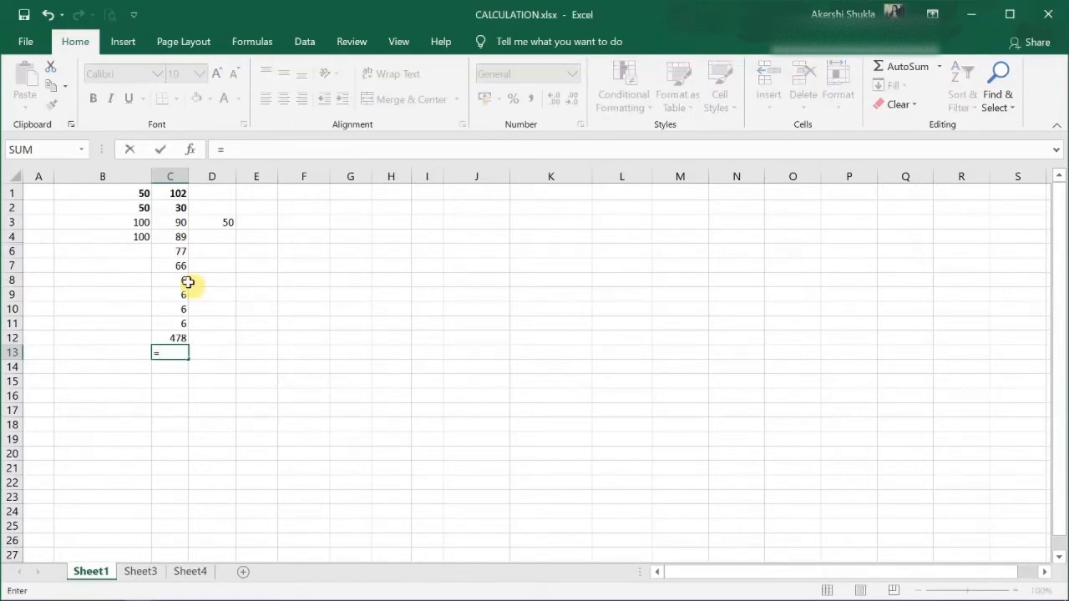
type("SUM")
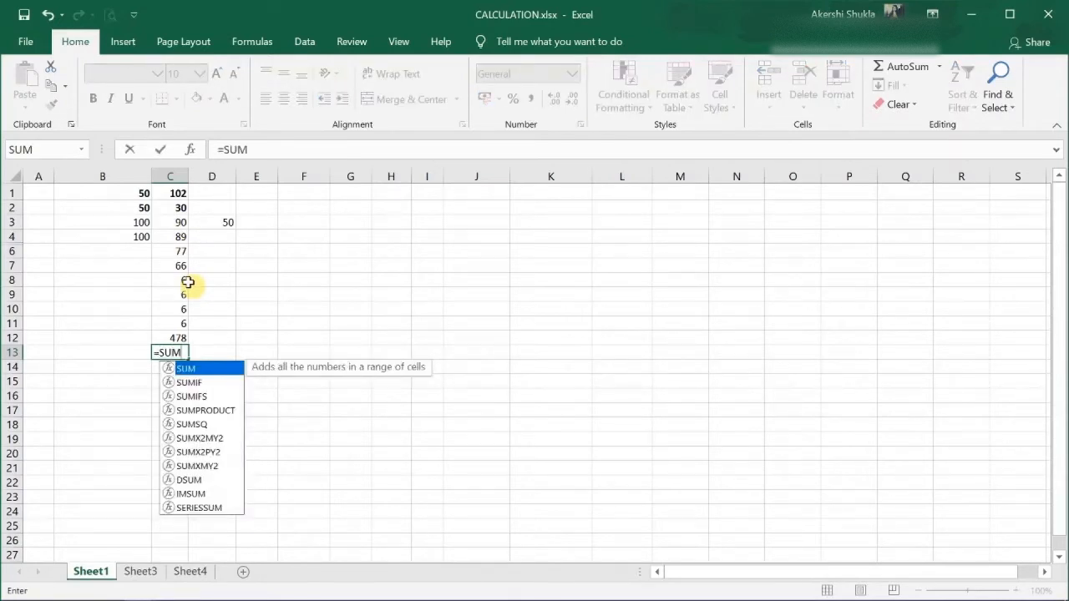
type("(")
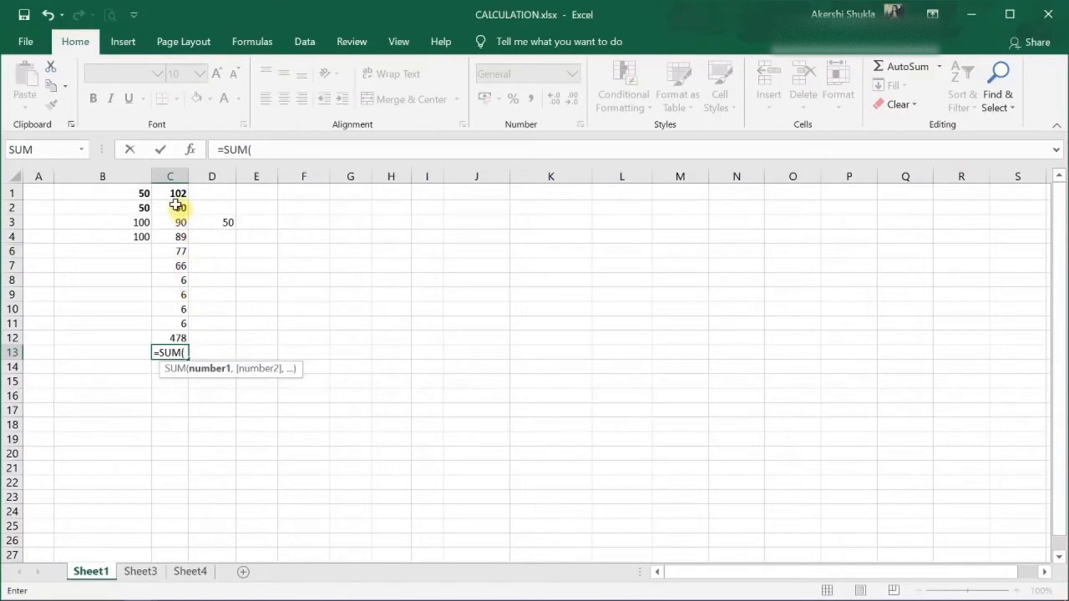
left_click(173, 193)
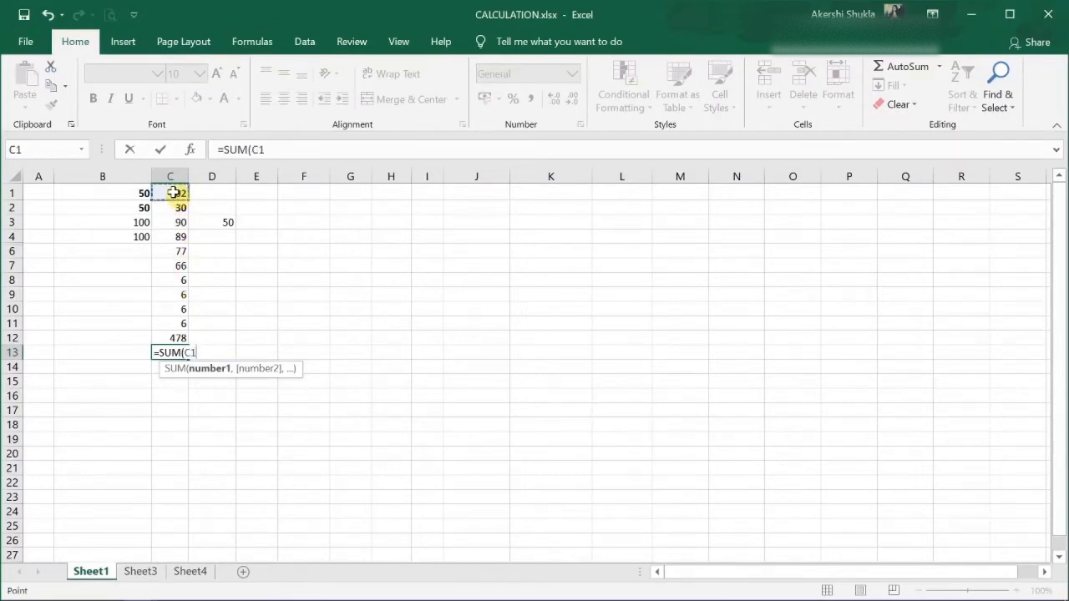
left_click(172, 237, "ctrl")
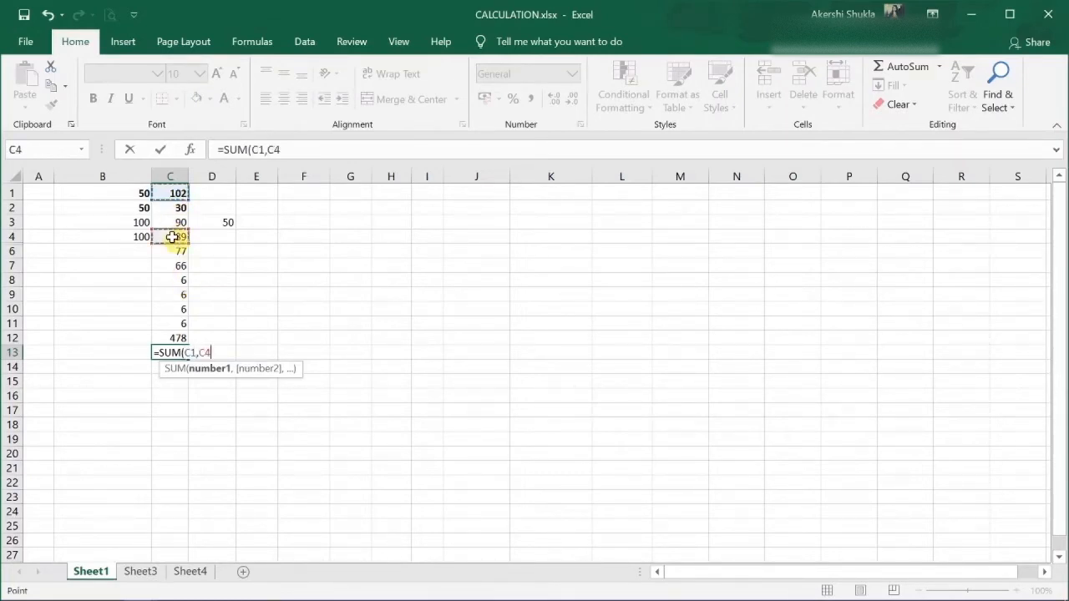
left_click(170, 310, "ctrl")
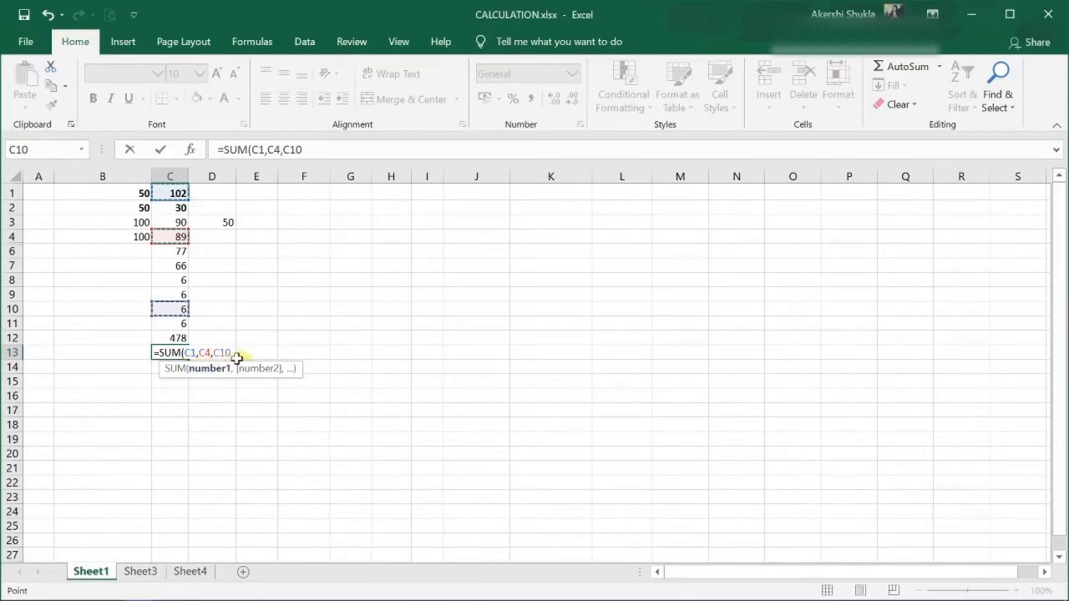
key("Return")
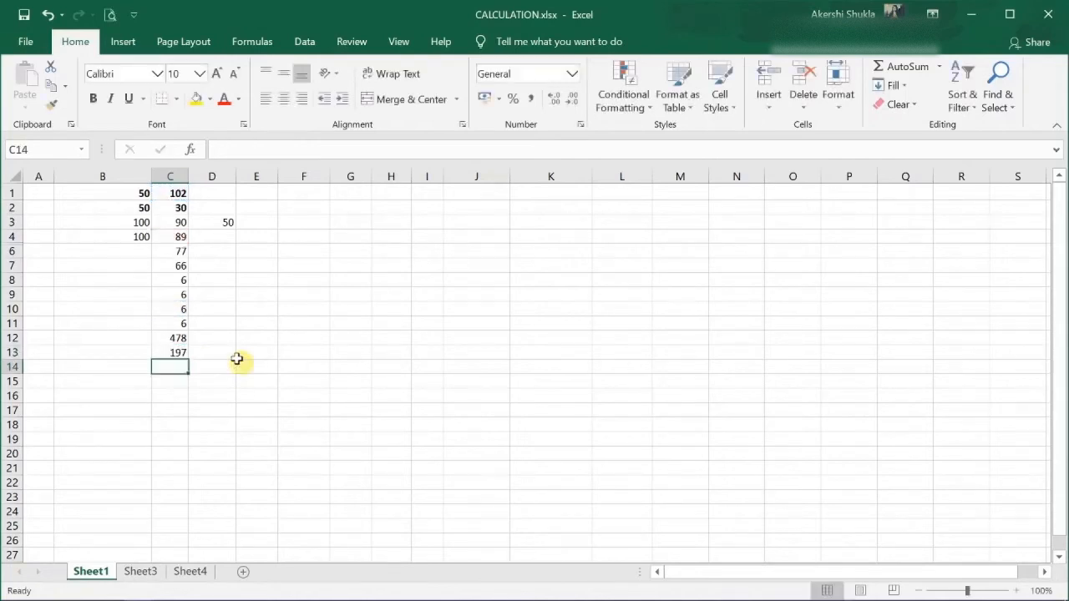
key("Up")
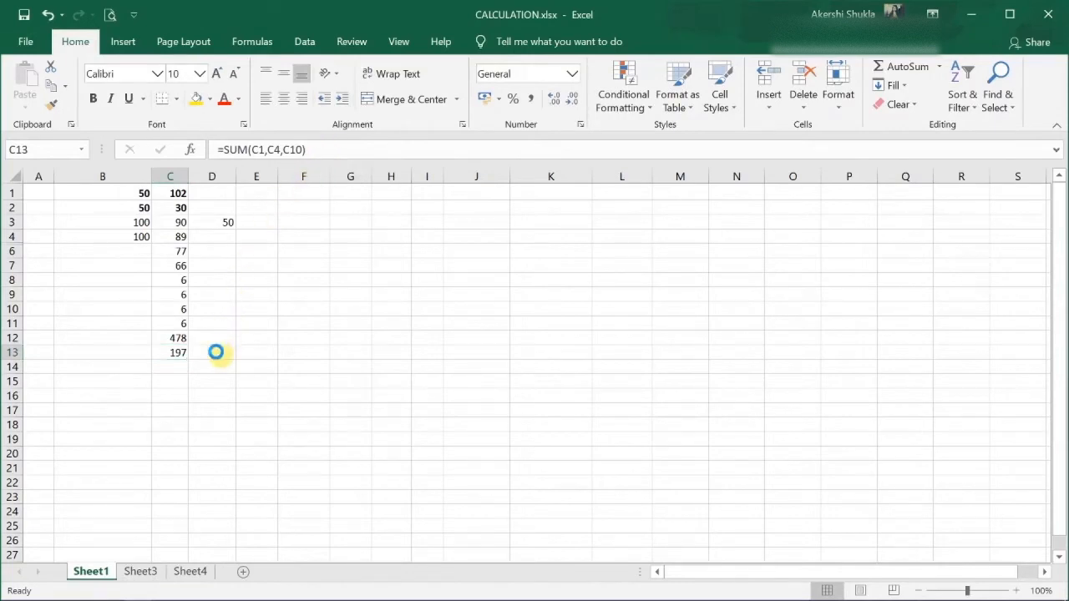
Display the sheet's formulas instead of their results and examine the two SUM formulas in C12 and C13.
key("ctrl+grave")
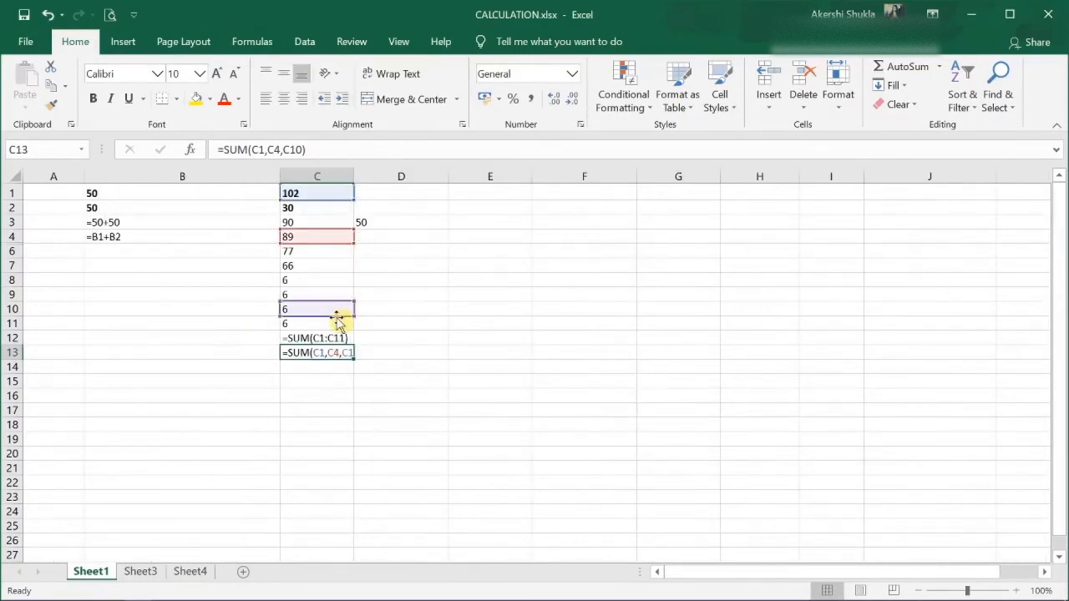
left_click(381, 361)
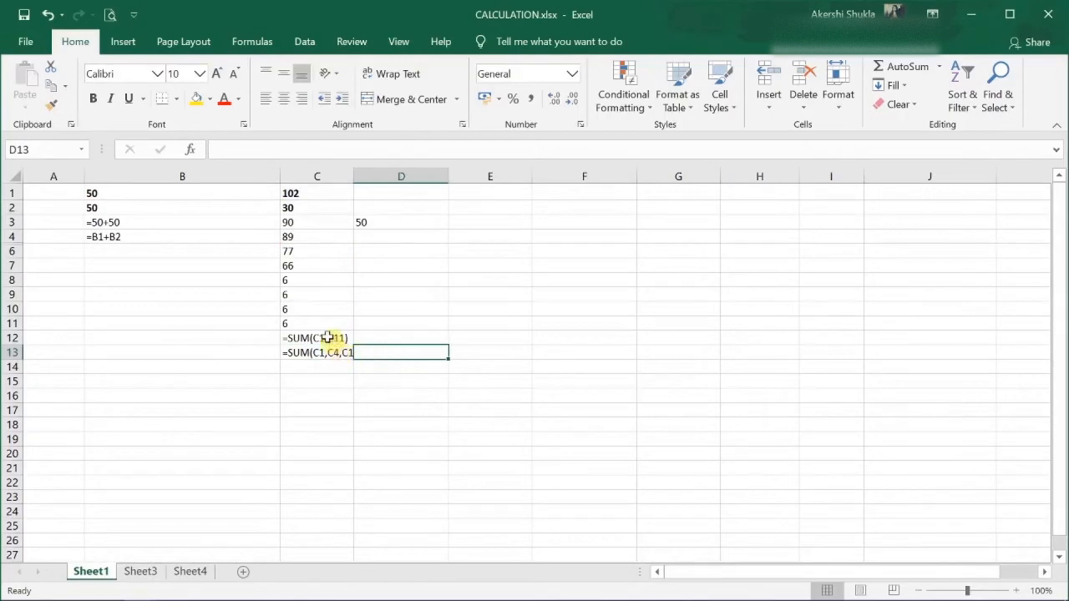
scroll(328, 341, "up", 5)
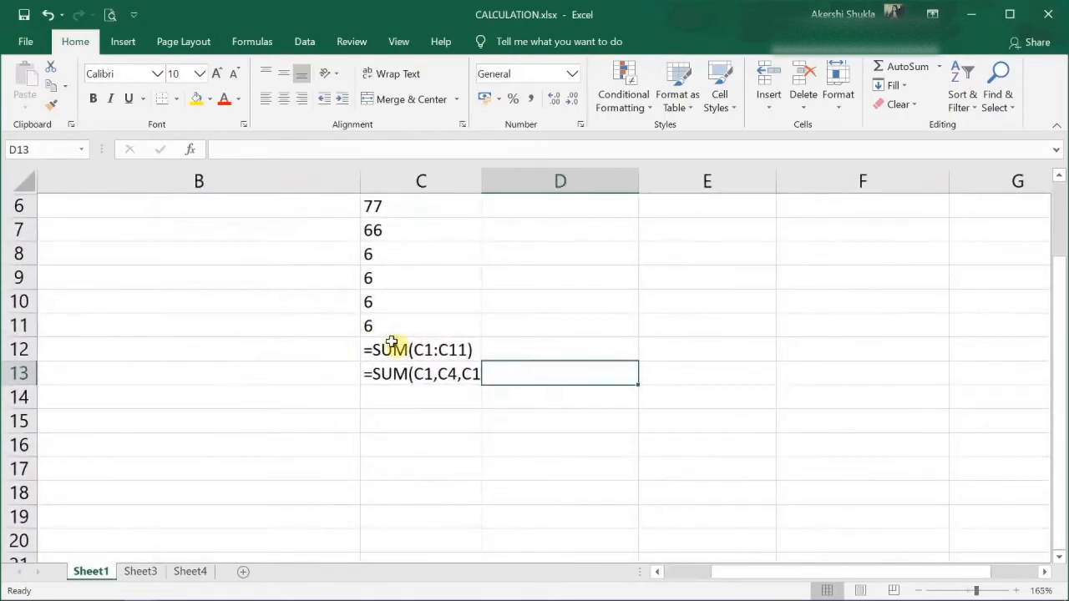
scroll(460, 341, "up", 2)
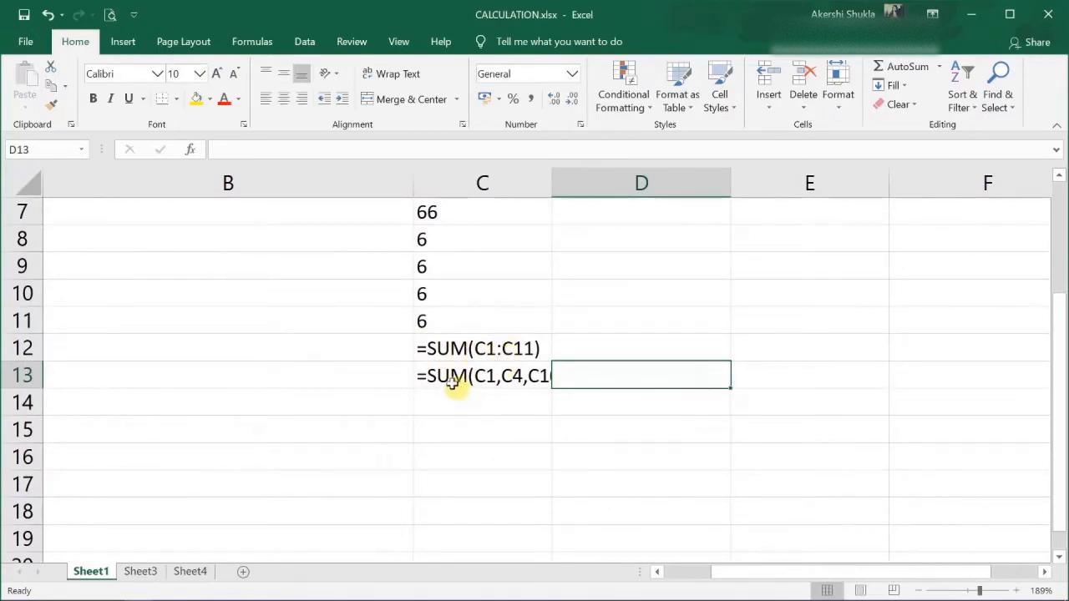
left_click(520, 380)
scroll(521, 381, "down", 3, "ctrl")
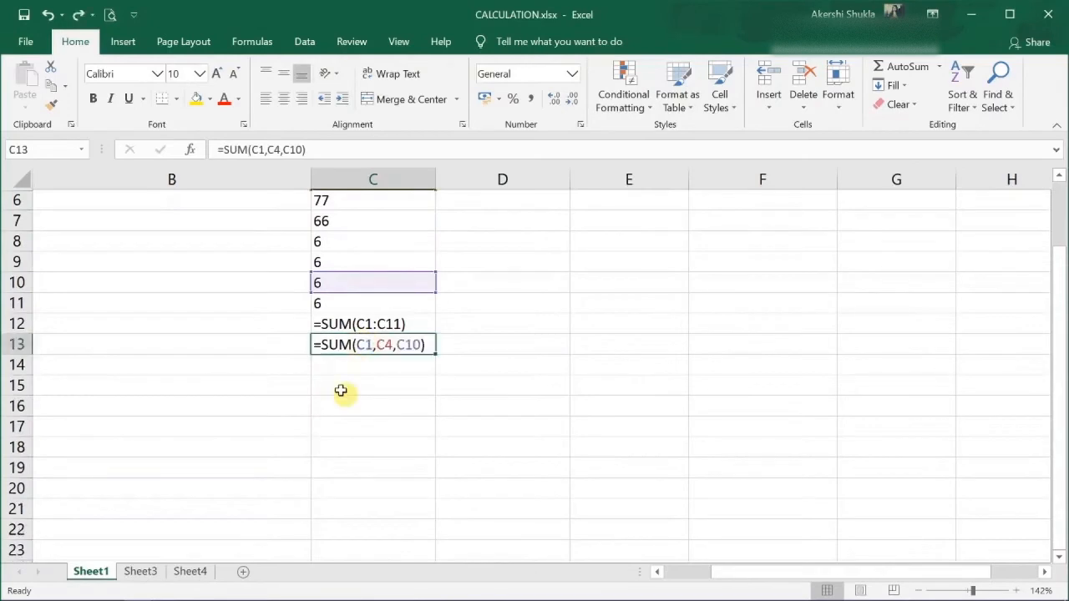
Combine a cell range with constants in C14 using the formula =SUM(C7:C11,4,5,2).
key("Return")
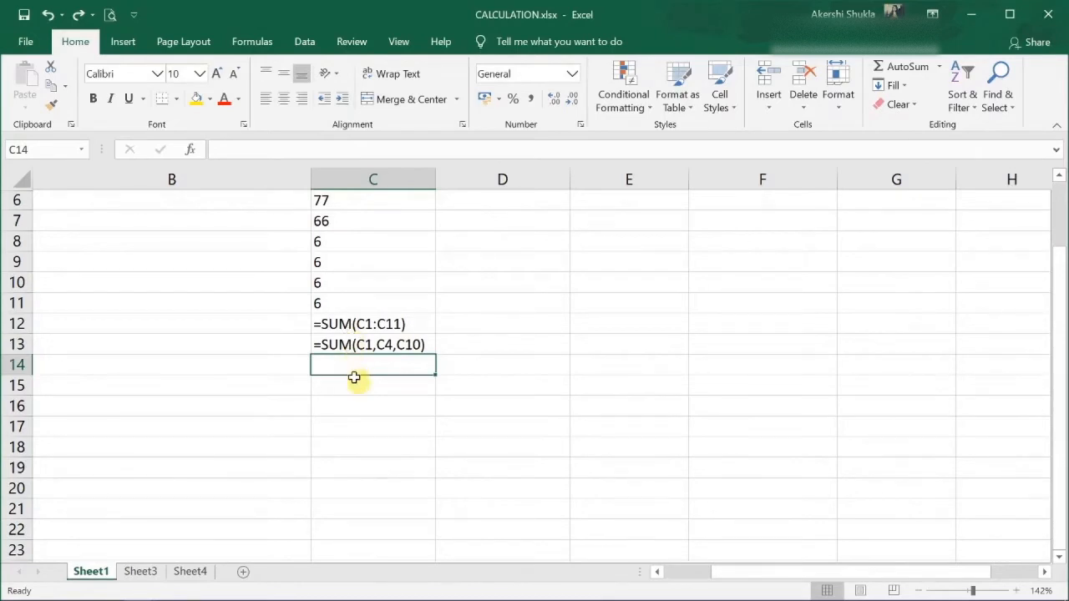
type("=SUM(")
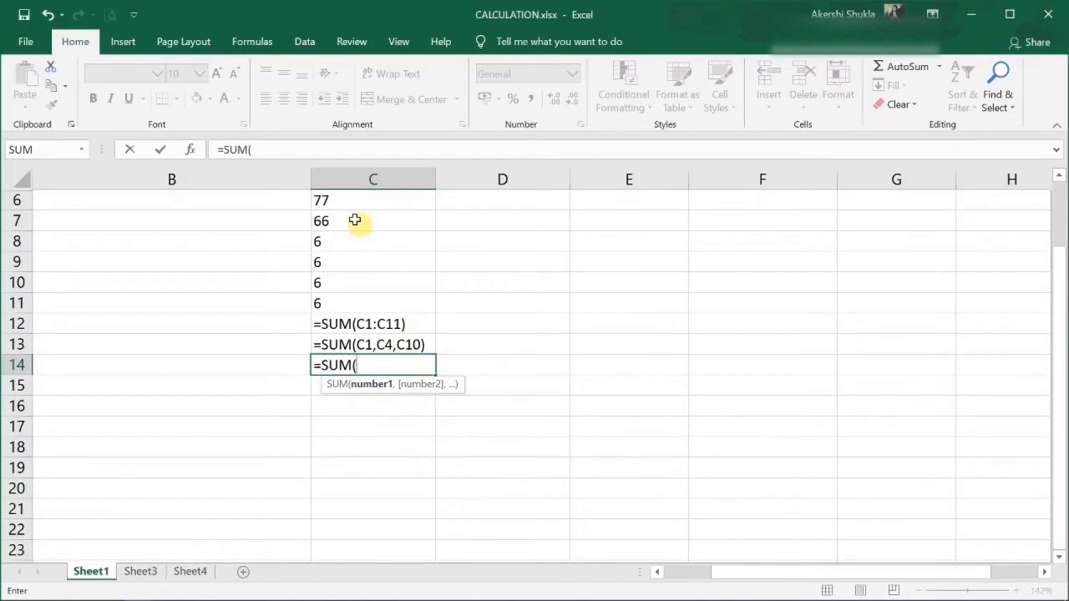
left_click_drag(355, 220, 355, 305)
left_click(355, 305)
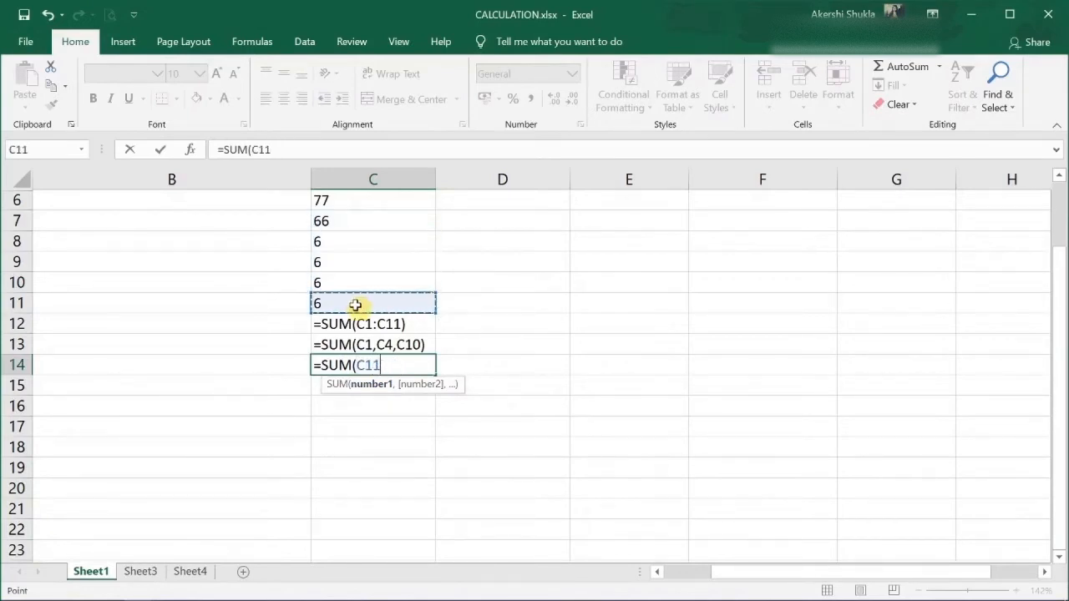
left_click(352, 220, "shift")
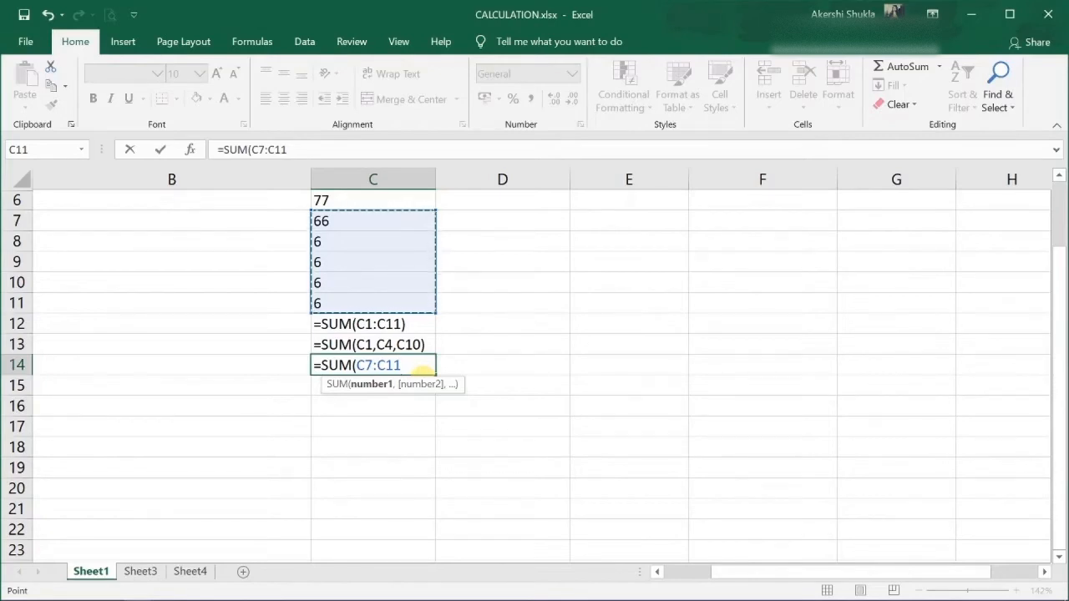
type(",4,5")
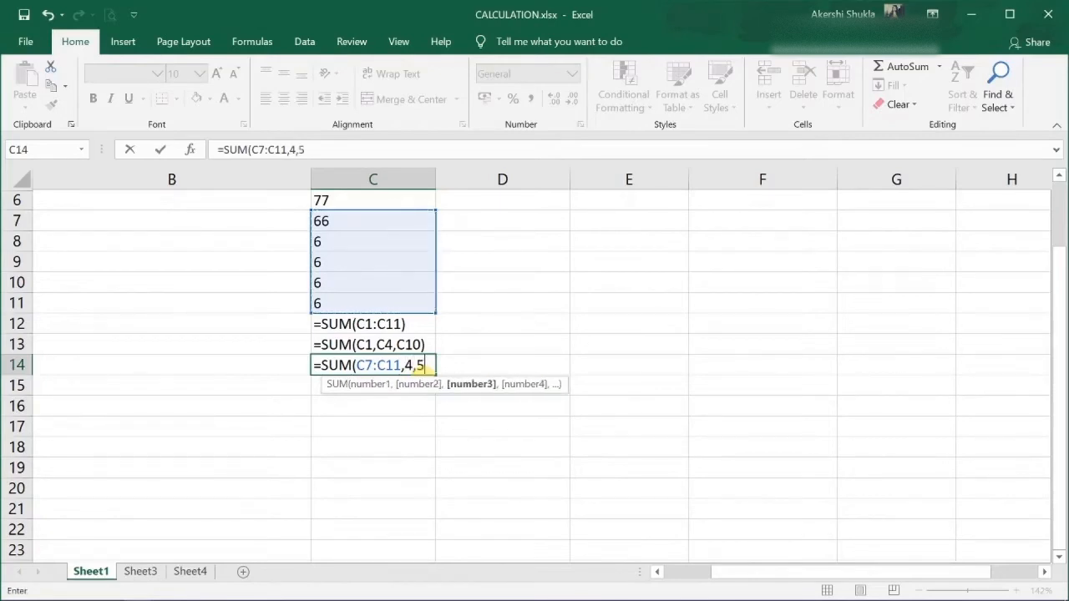
type(",2")
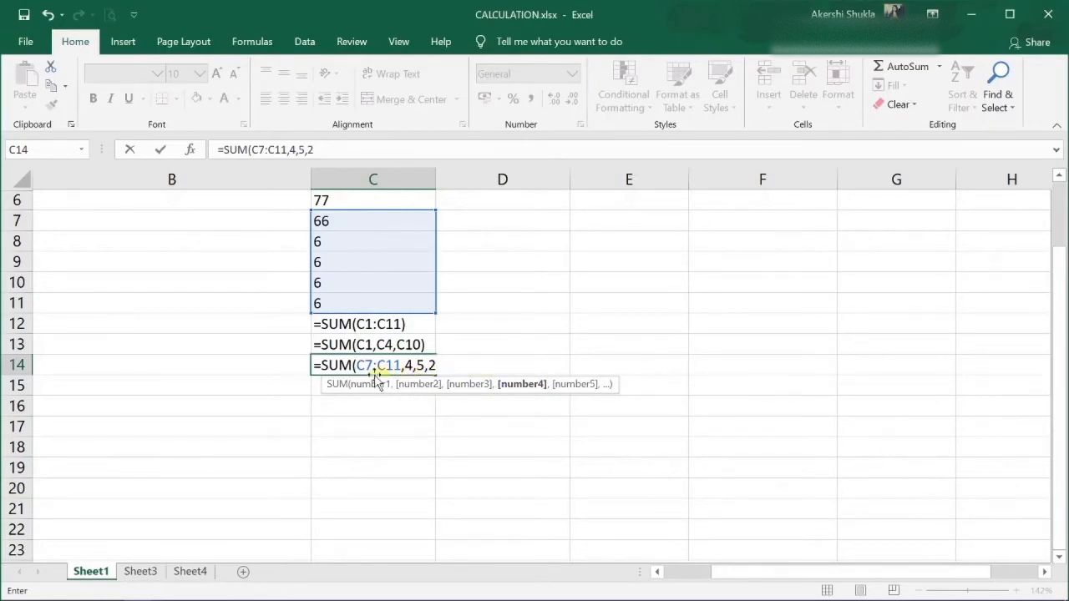
type(")")
key("Return")
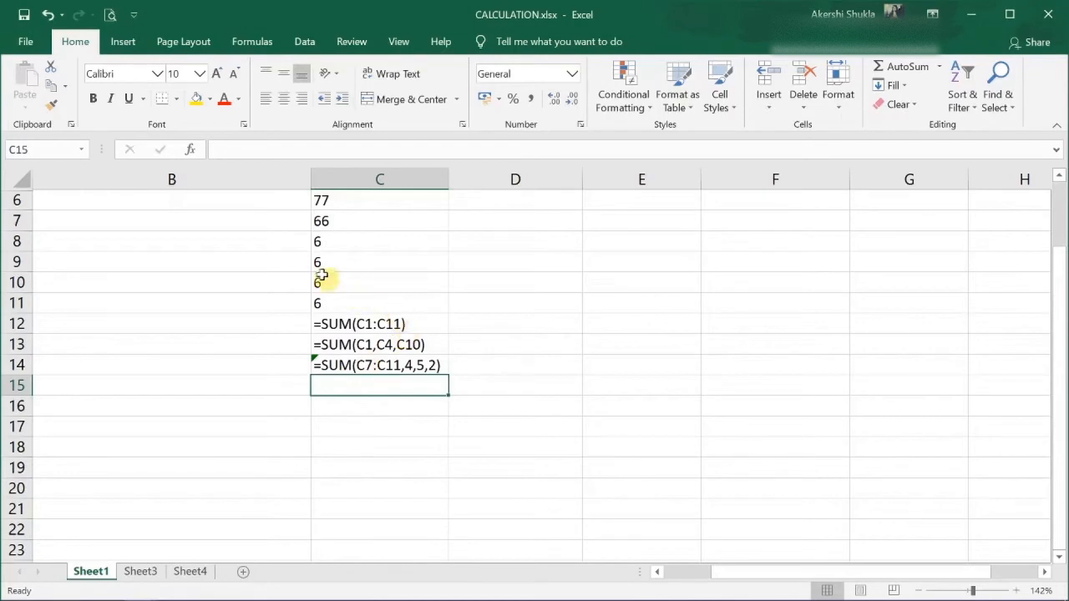
scroll(322, 274, "up", 2)
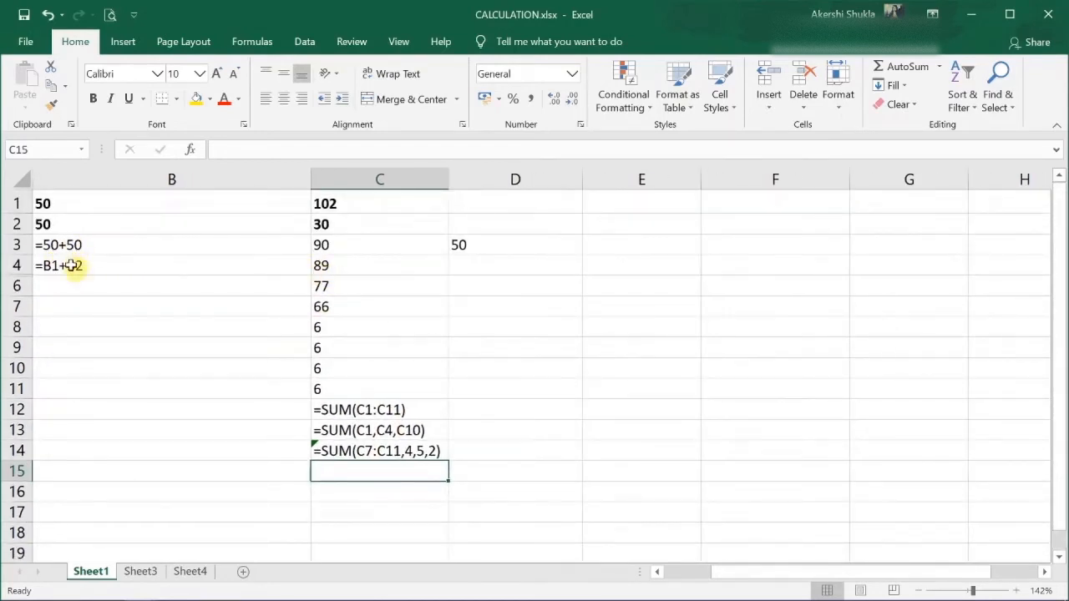
Multiply cell B2 by the constant 10 in B6 with the formula =B2*10.
scroll(72, 265, "up", 4, "ctrl")
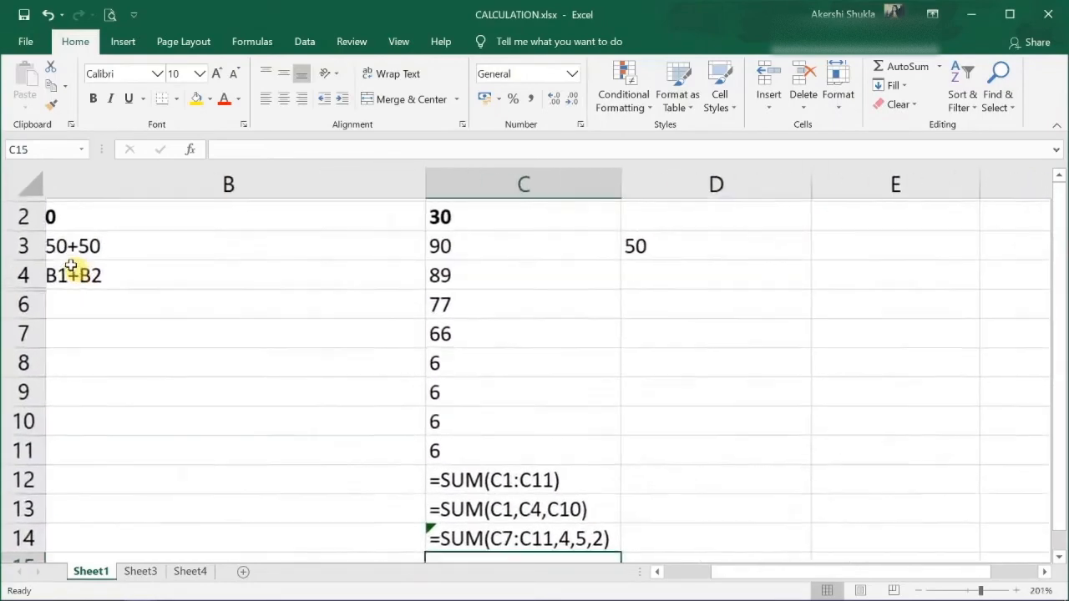
left_click(69, 293)
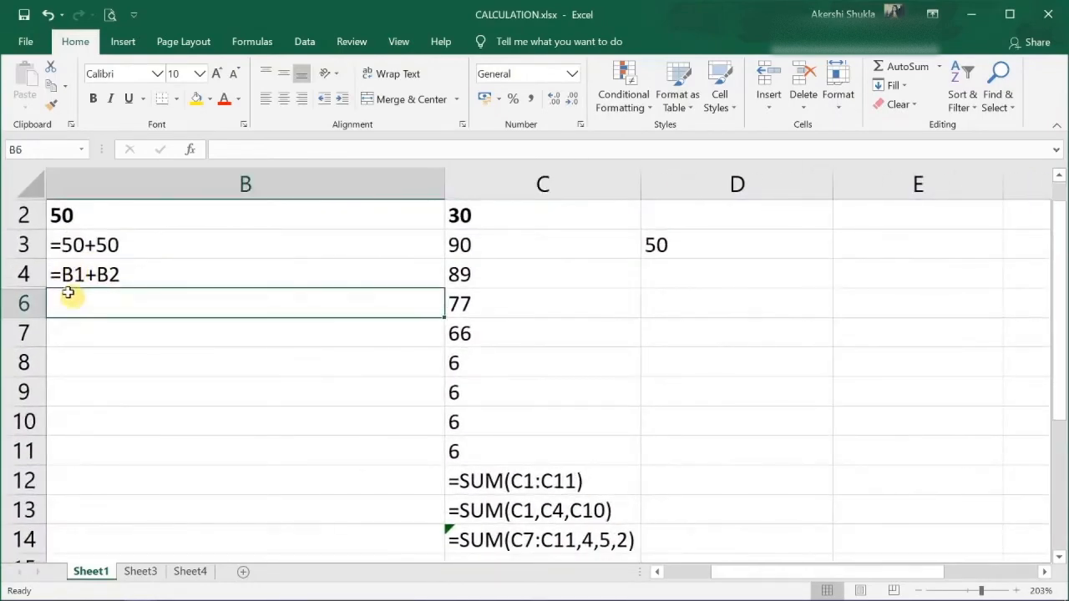
type("=")
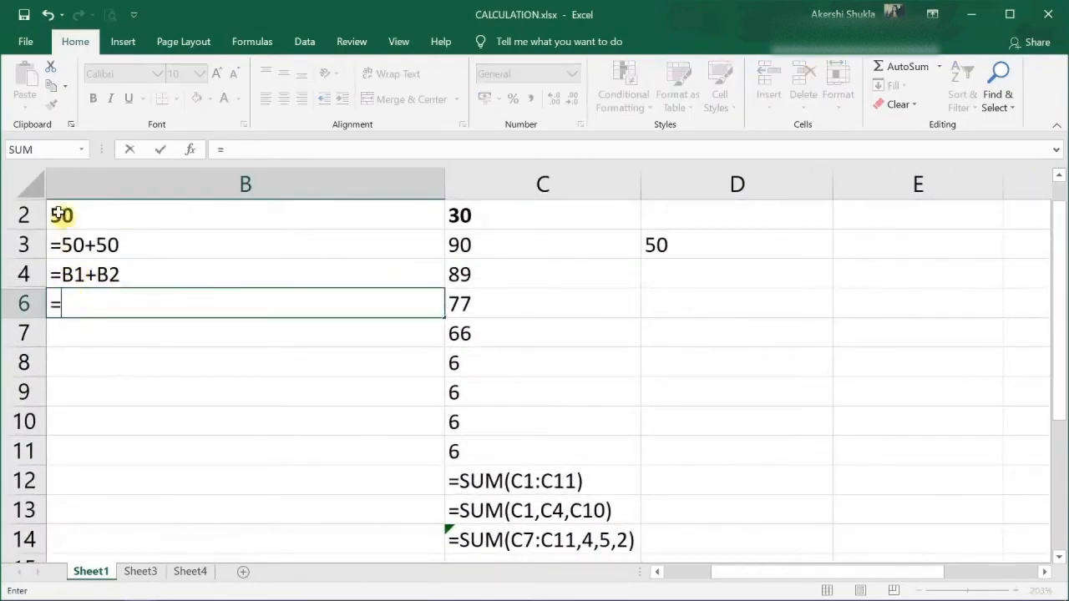
left_click(58, 214)
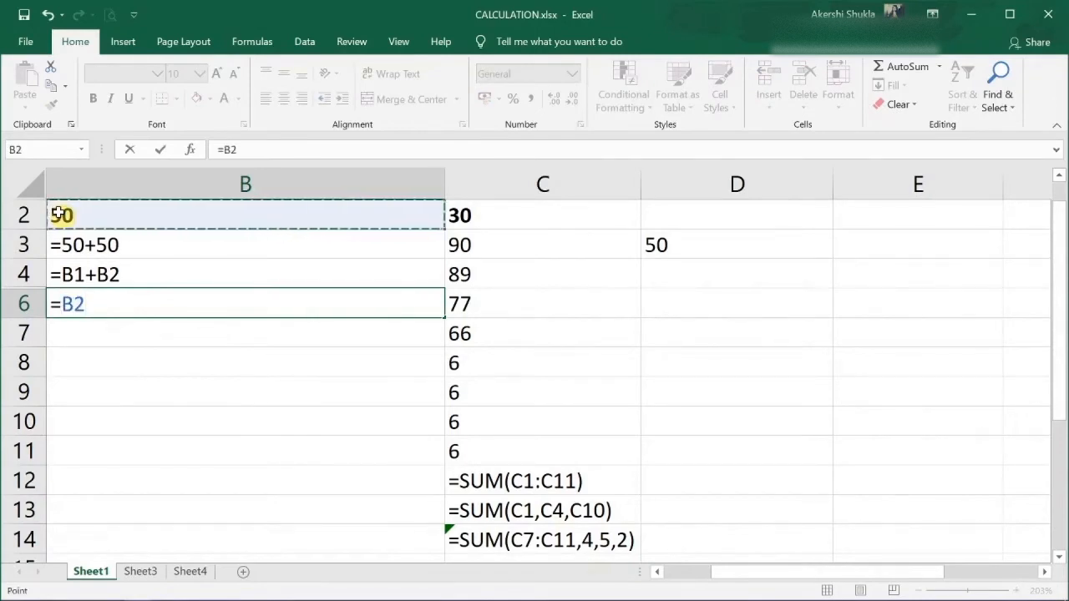
type("*")
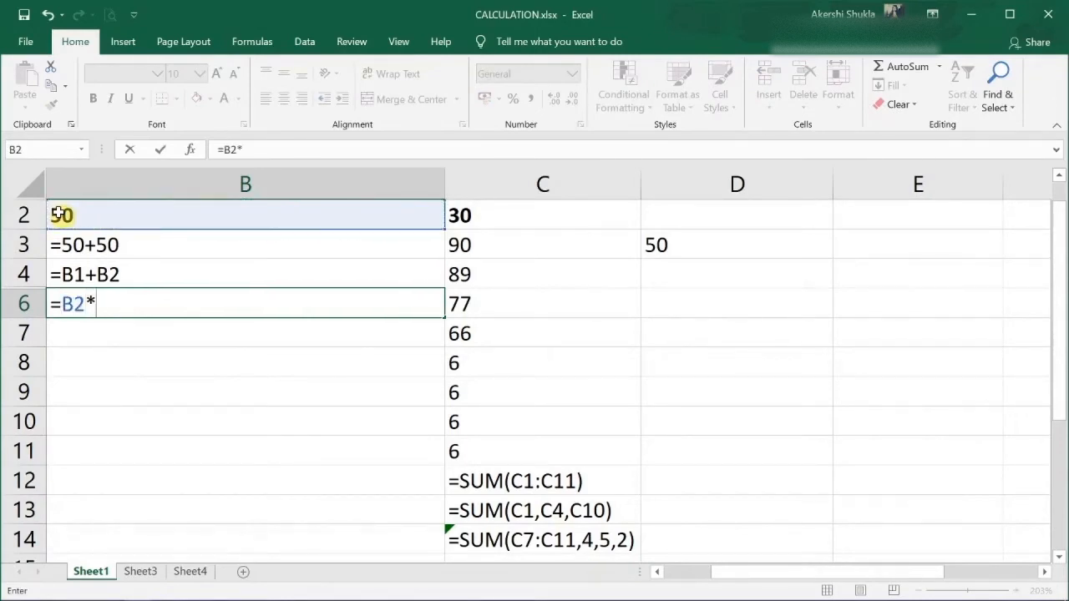
type("10")
key("Return")
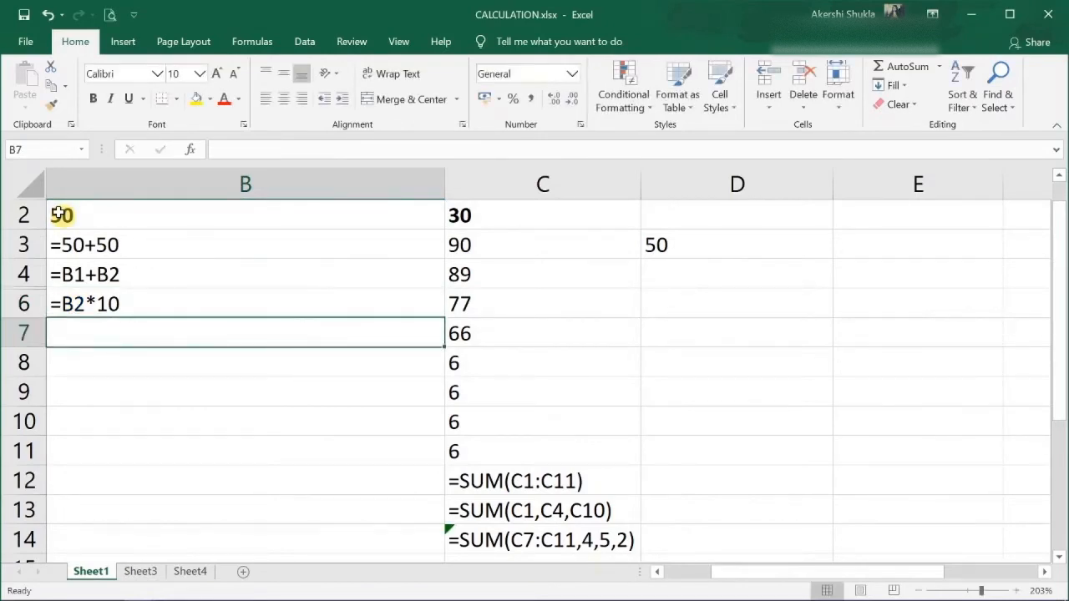
Examine the completed marks obtained, percentage and division formulas in row 5 of Sheet3.
left_click(140, 572)
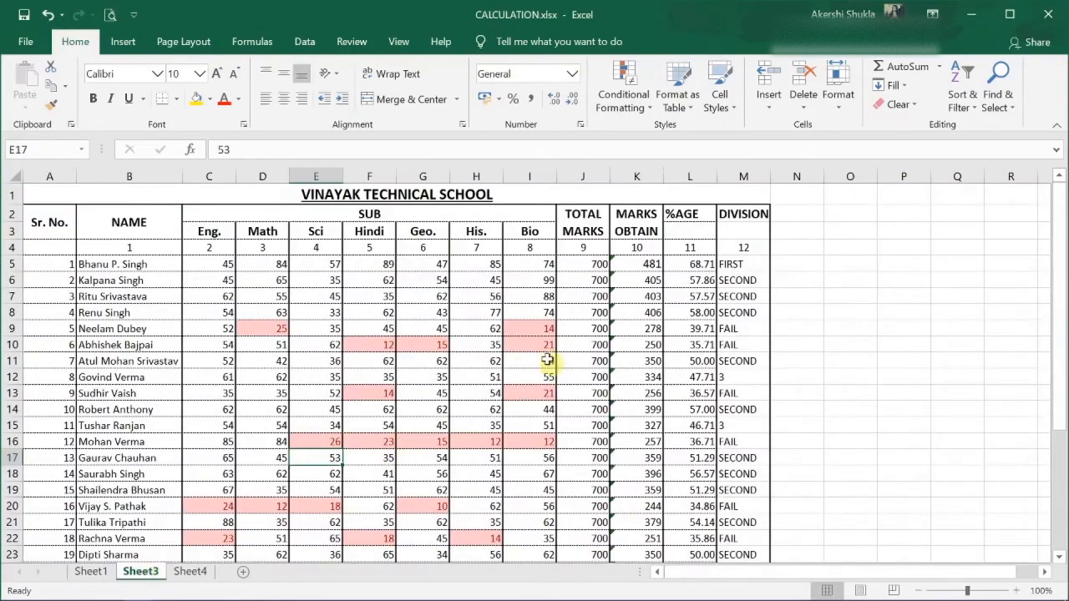
left_click(633, 264)
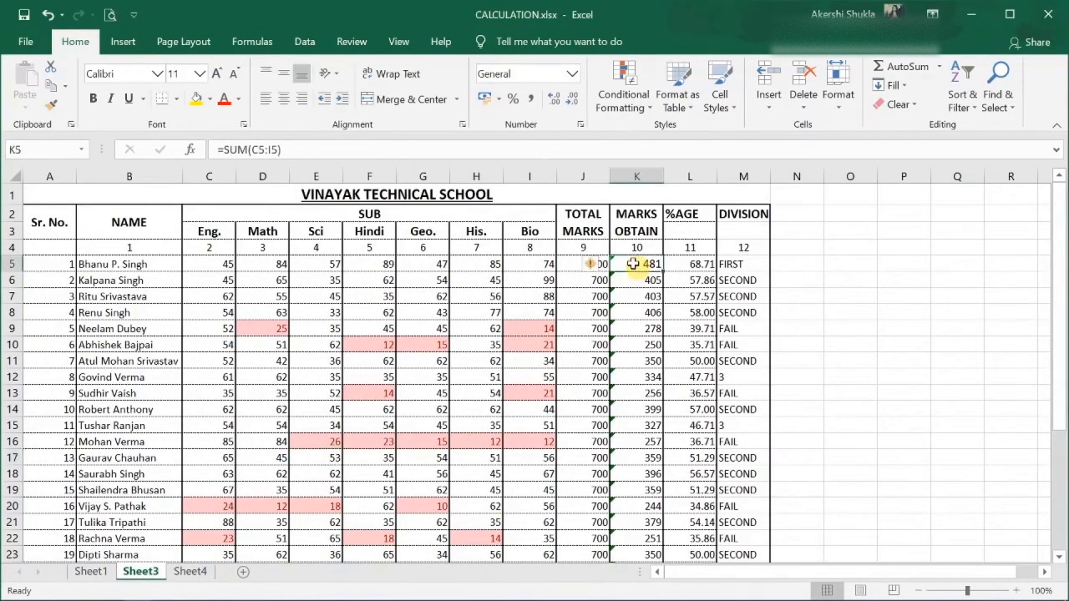
left_click(696, 265)
left_click(729, 265)
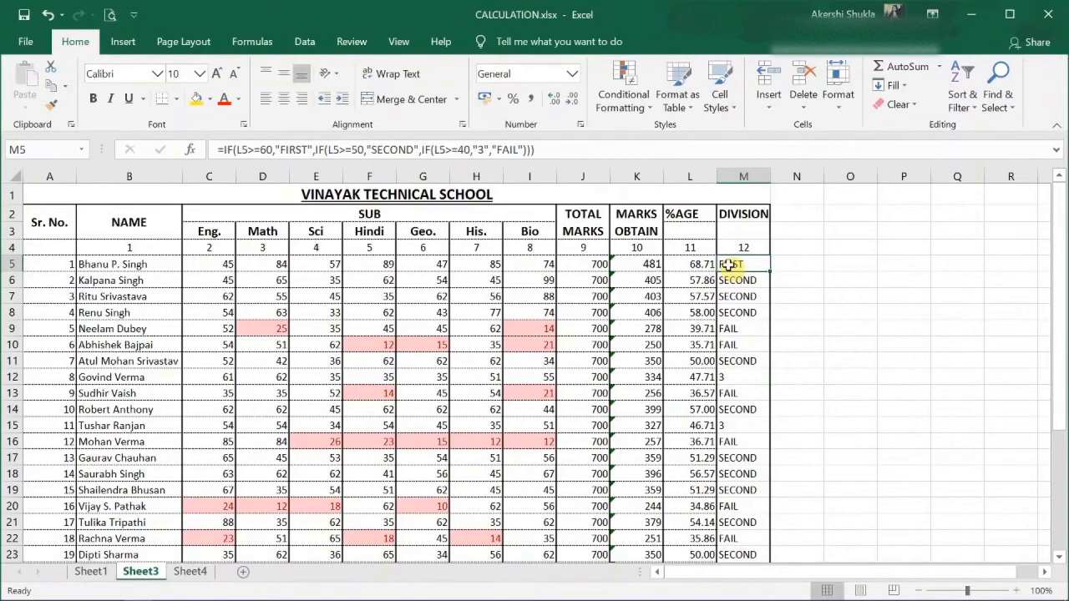
On Sheet4, total the first student's subject marks in K5 with a SUM over C5:I5.
left_click(191, 573)
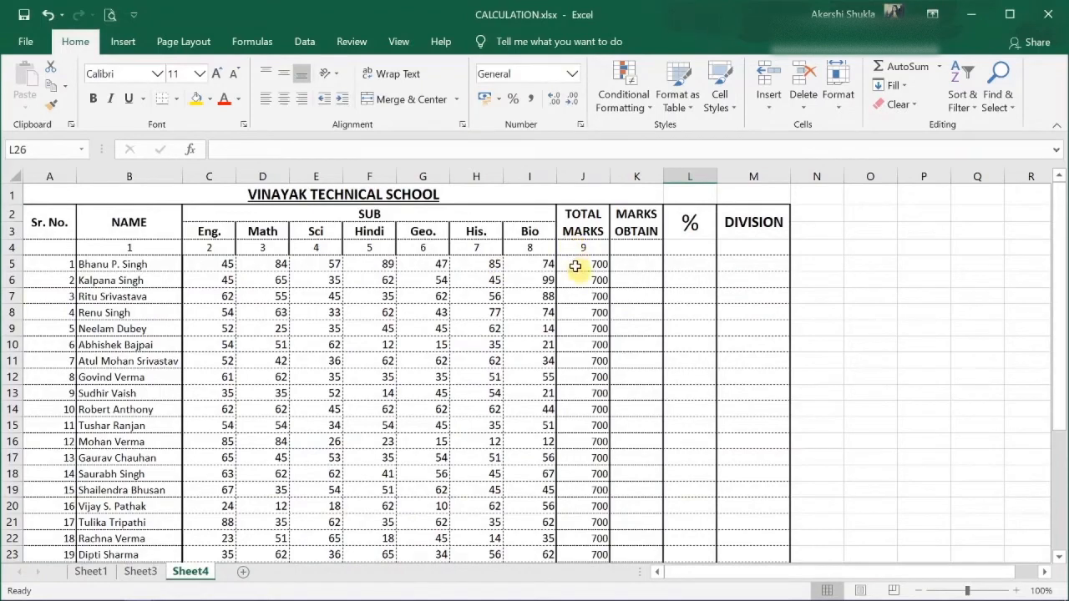
left_click(618, 264)
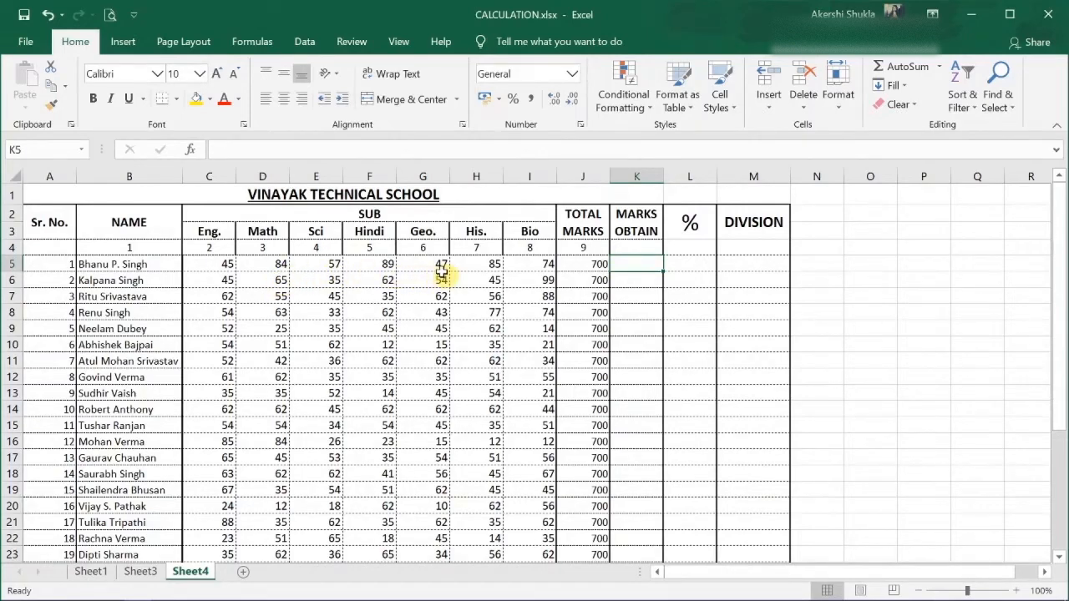
type("=S")
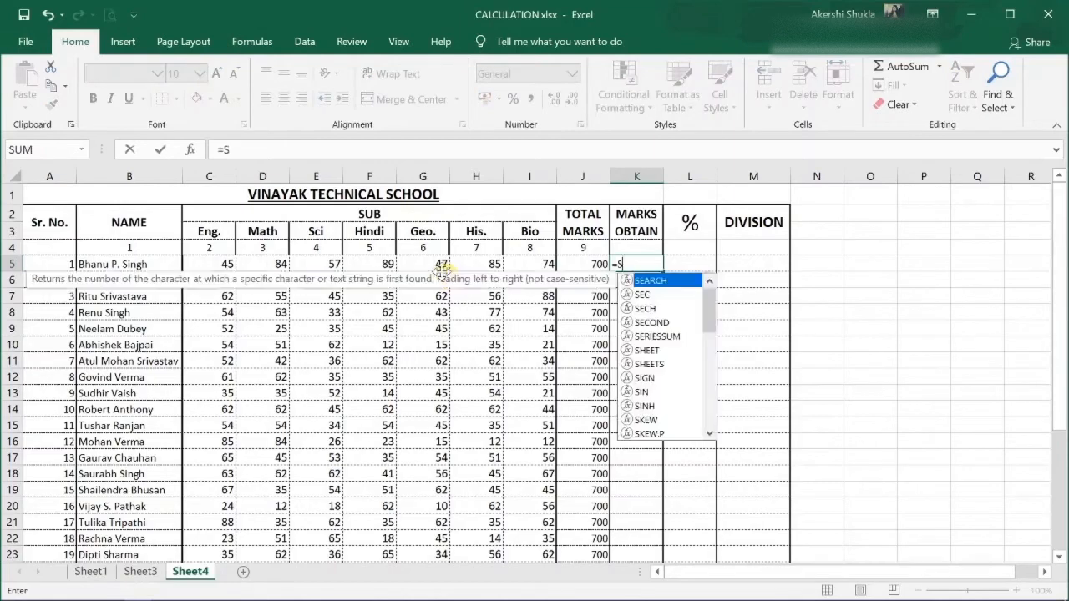
type("UM(")
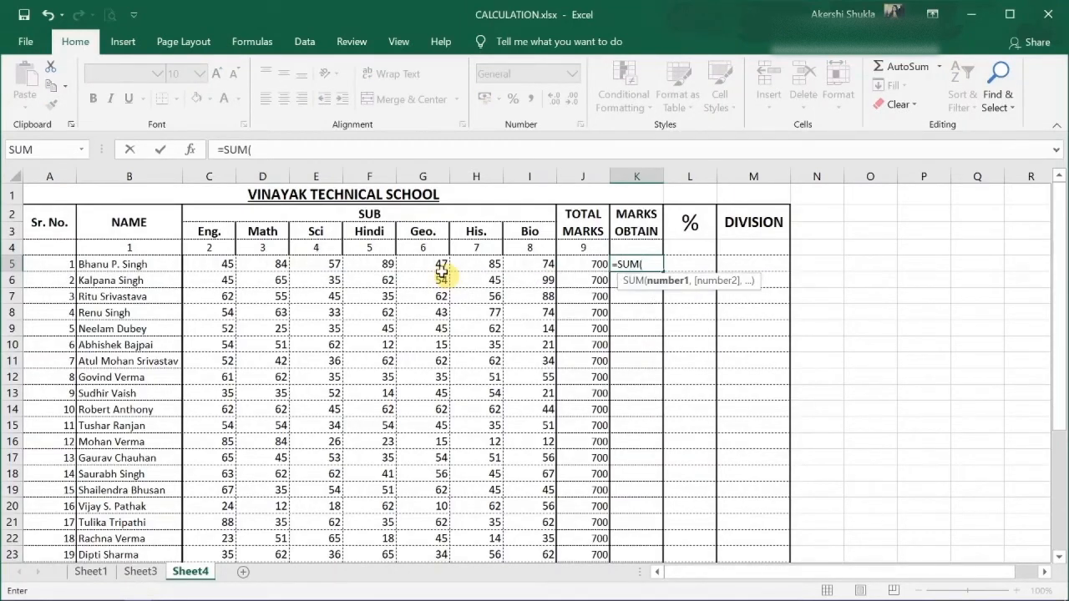
left_click(224, 263)
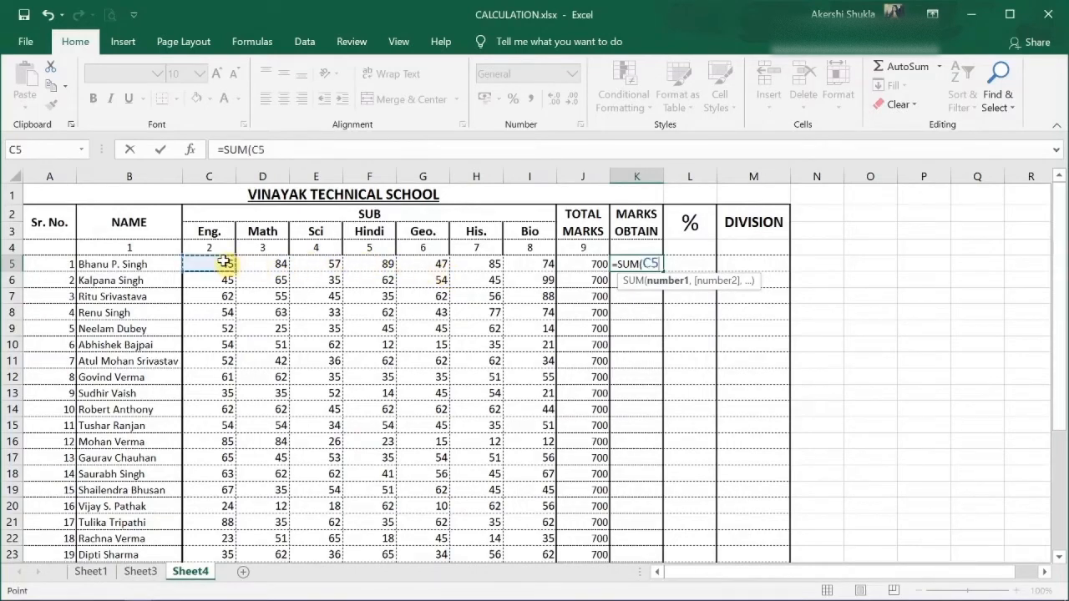
left_click(527, 261, "shift")
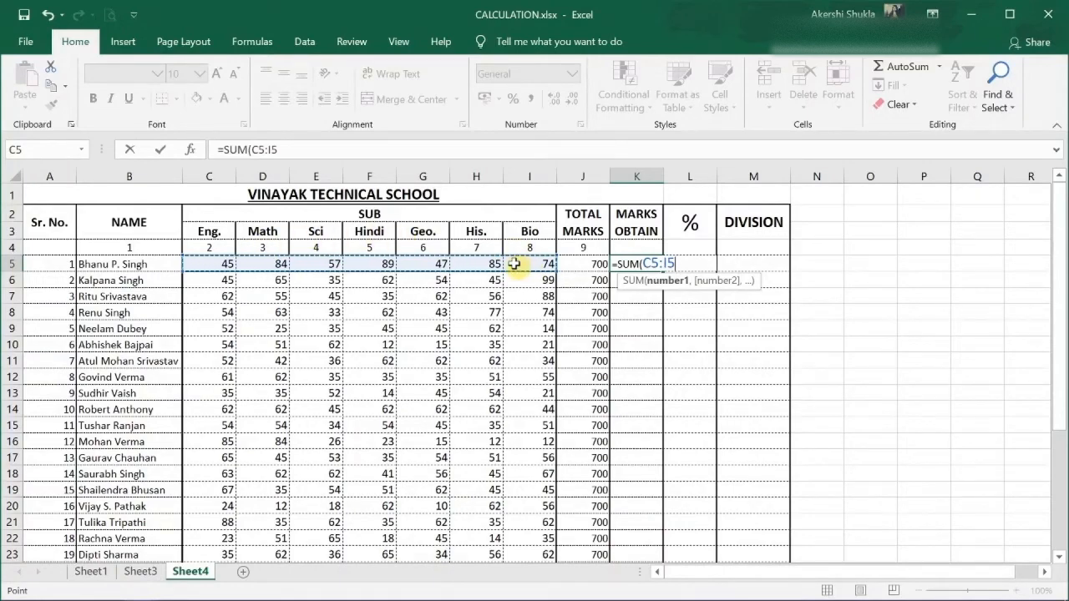
key("Return")
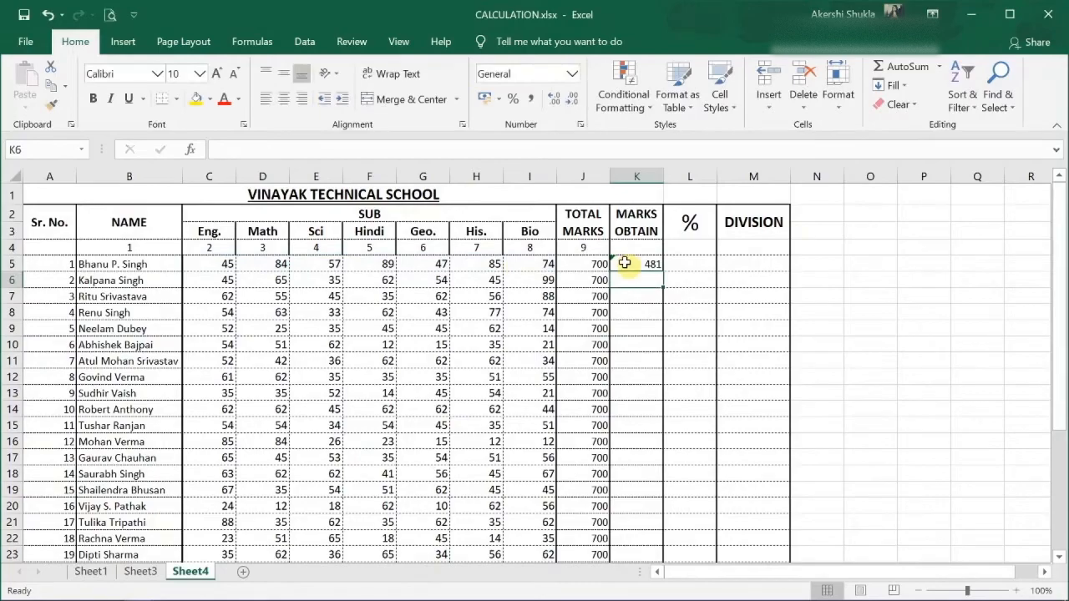
Fill the SUM formula from K5 down the MARKS OBTAIN column for all the students.
left_click(625, 263)
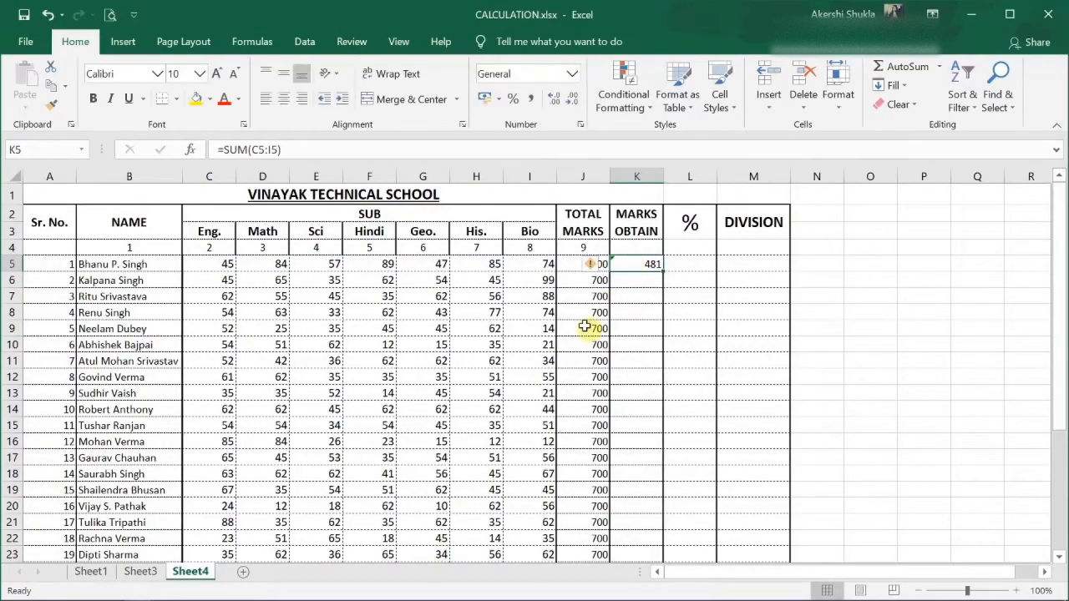
scroll(585, 326, "down", 4)
scroll(584, 326, "up", 4)
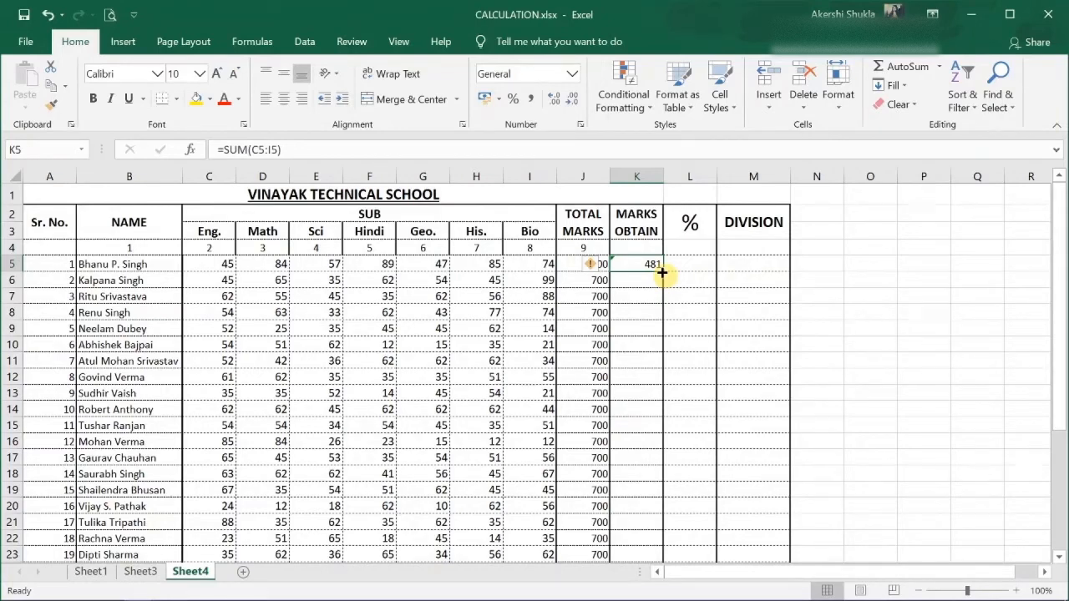
double_click(662, 272)
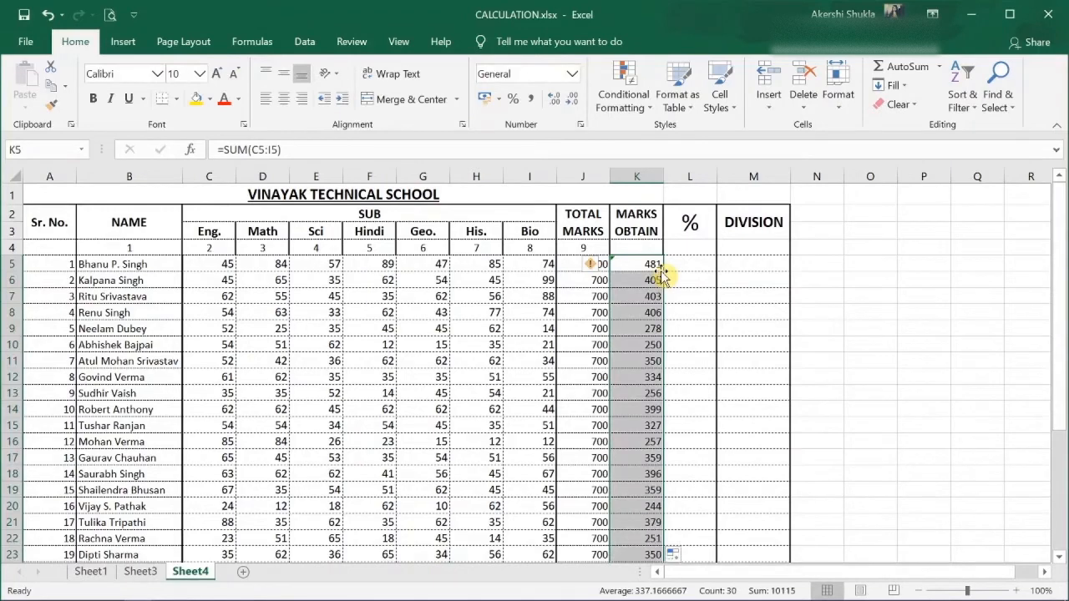
Check how the row references adjust in the filled SUM formulas in K6 and K8 compared with K5.
left_click(649, 280)
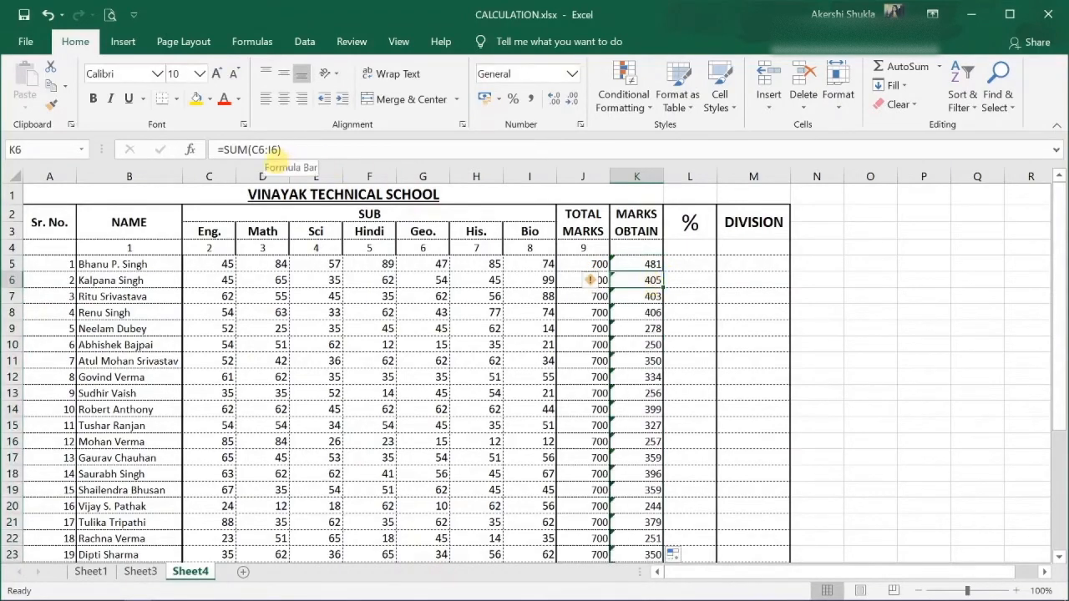
left_click(622, 317)
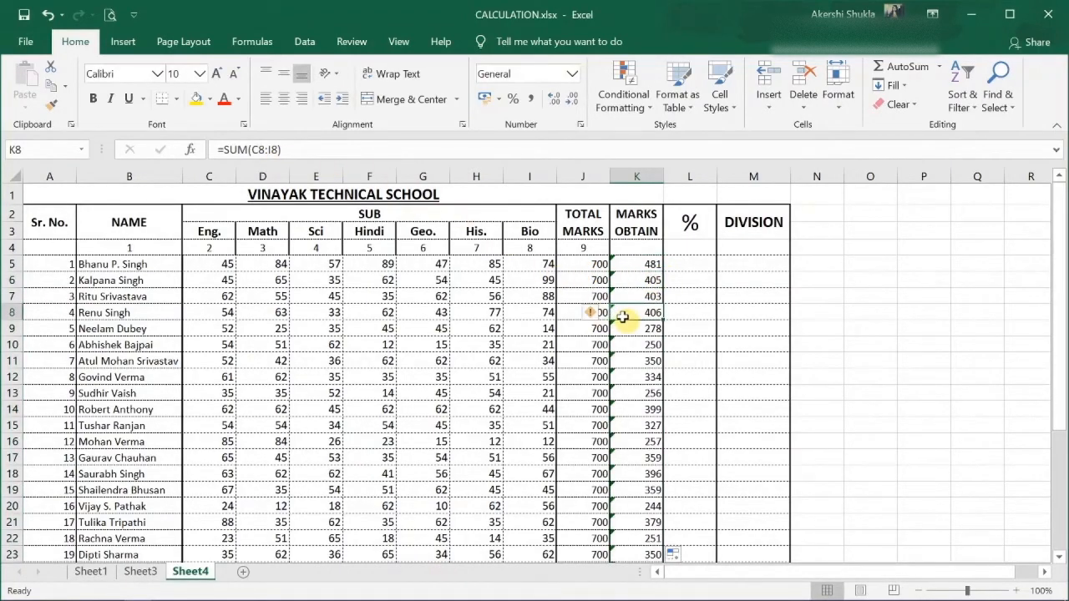
left_click(624, 278)
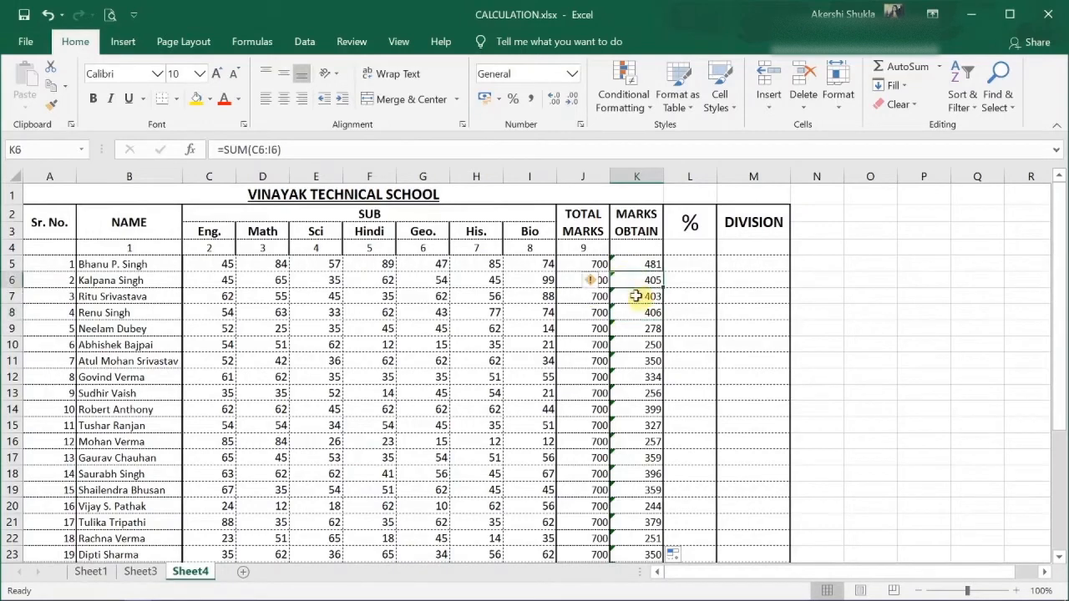
left_click(642, 265)
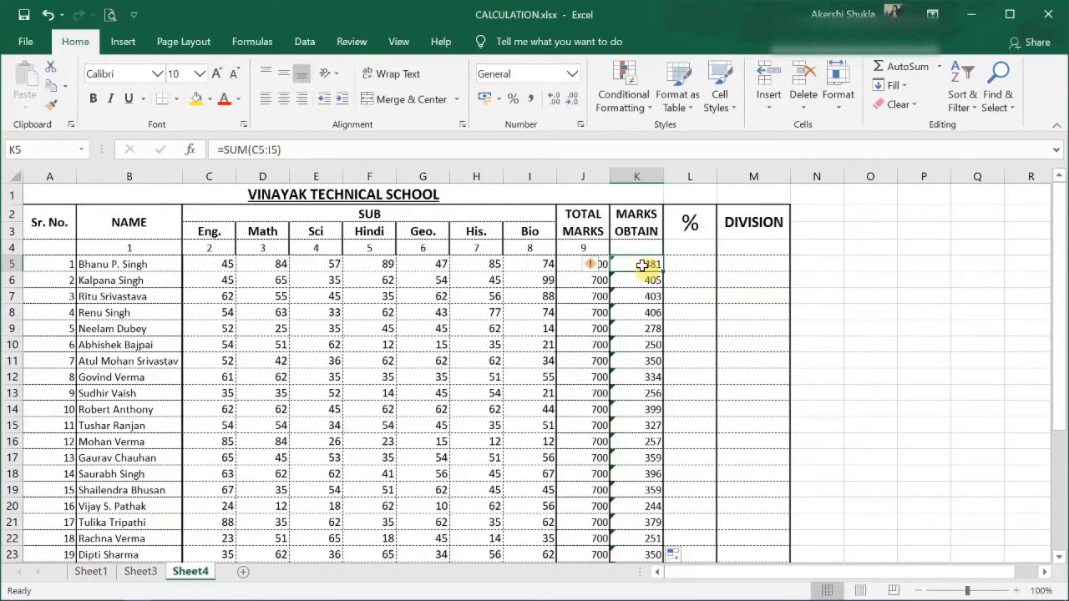
Calculate the first student's percentage in the blank cell O5 with the formula =K5*100/700.
left_click(686, 262)
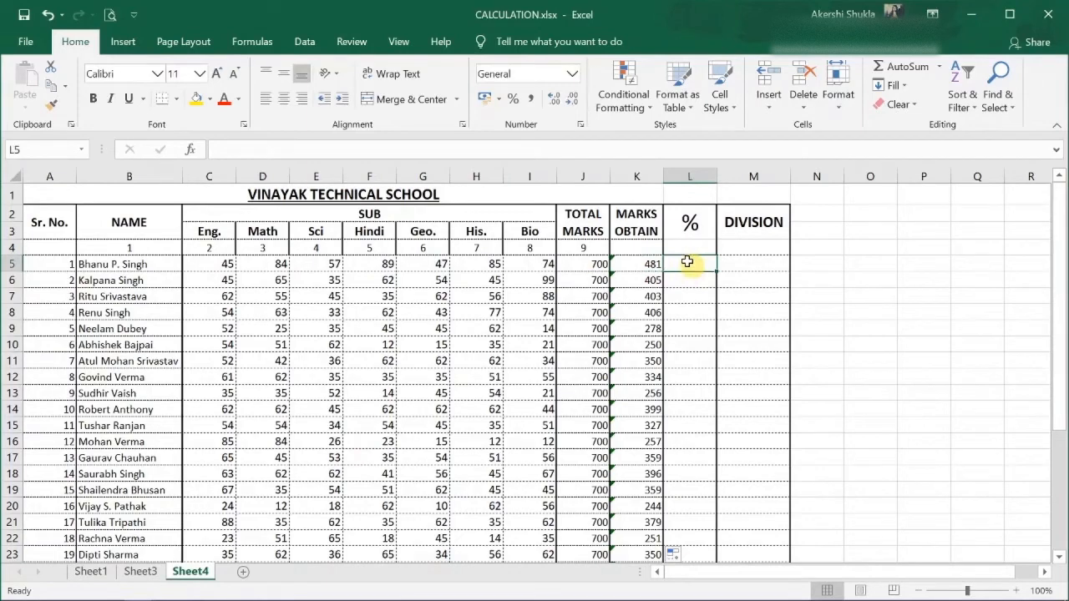
left_click(859, 263)
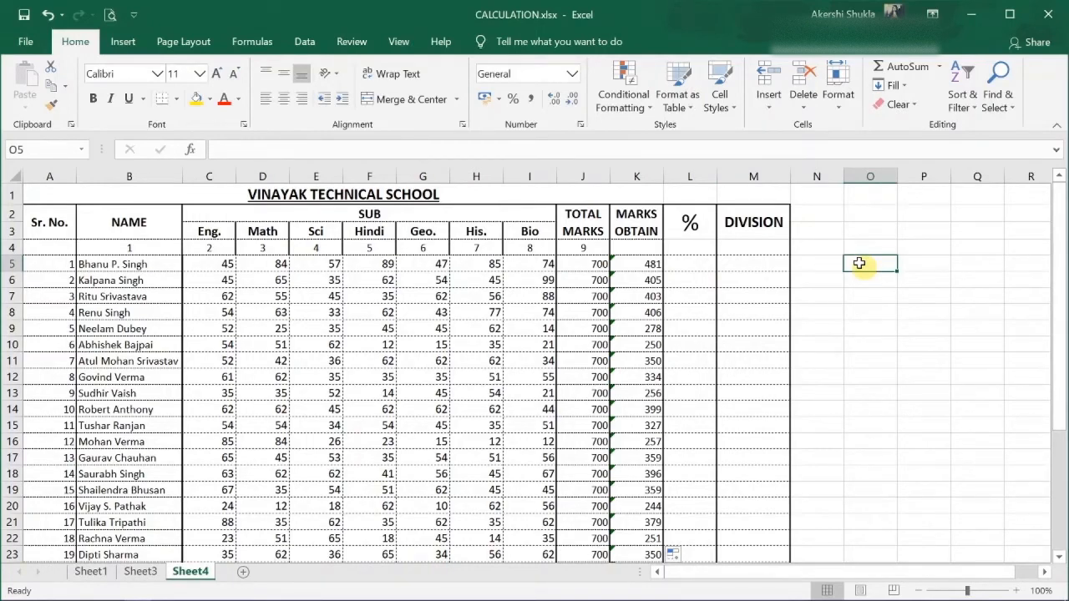
type("=")
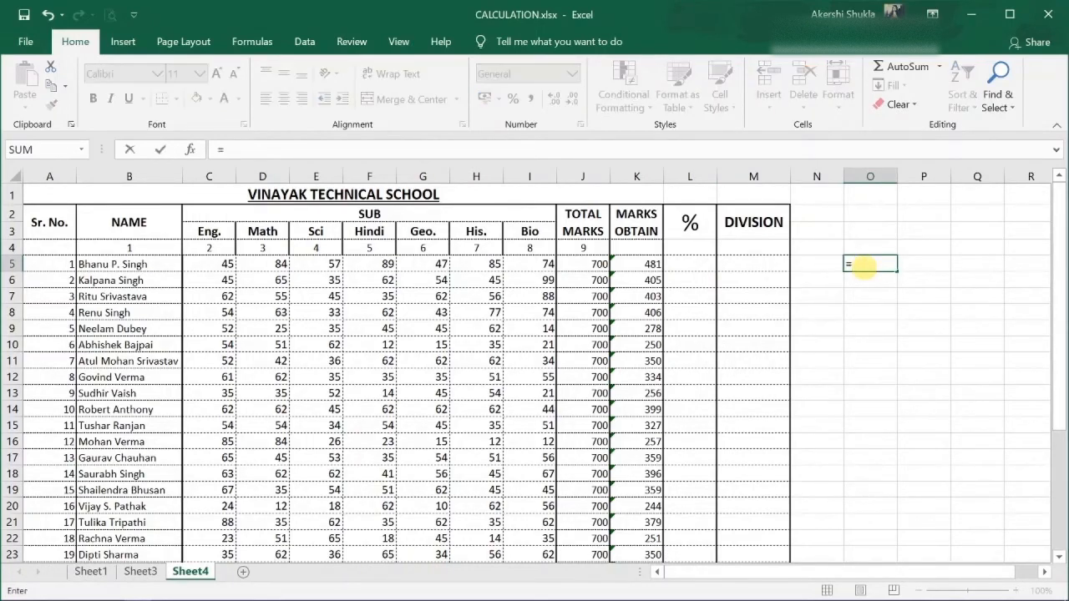
left_click(642, 263)
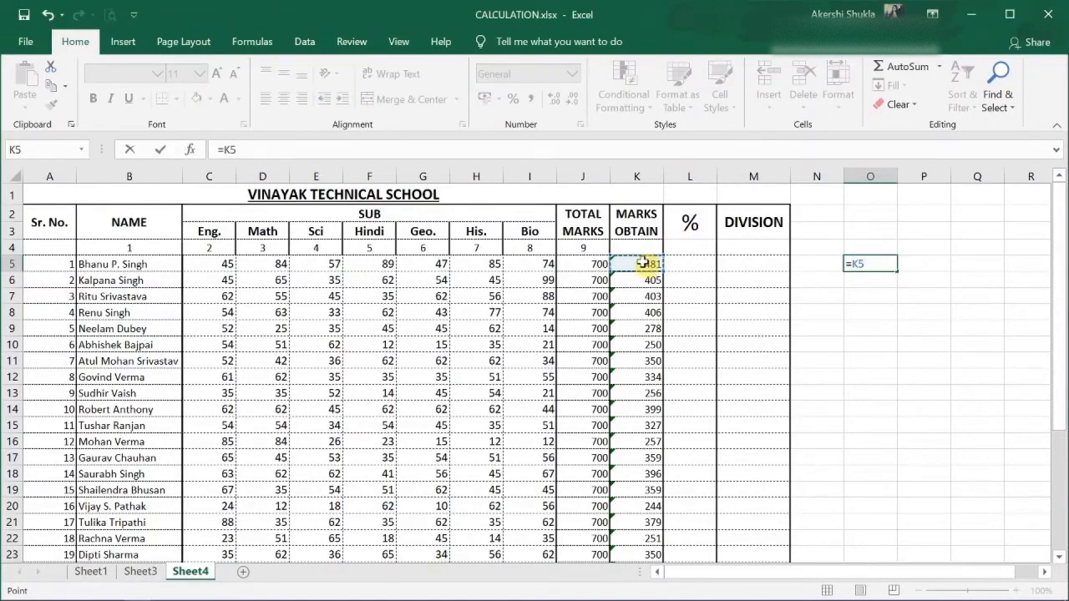
type("*100/700")
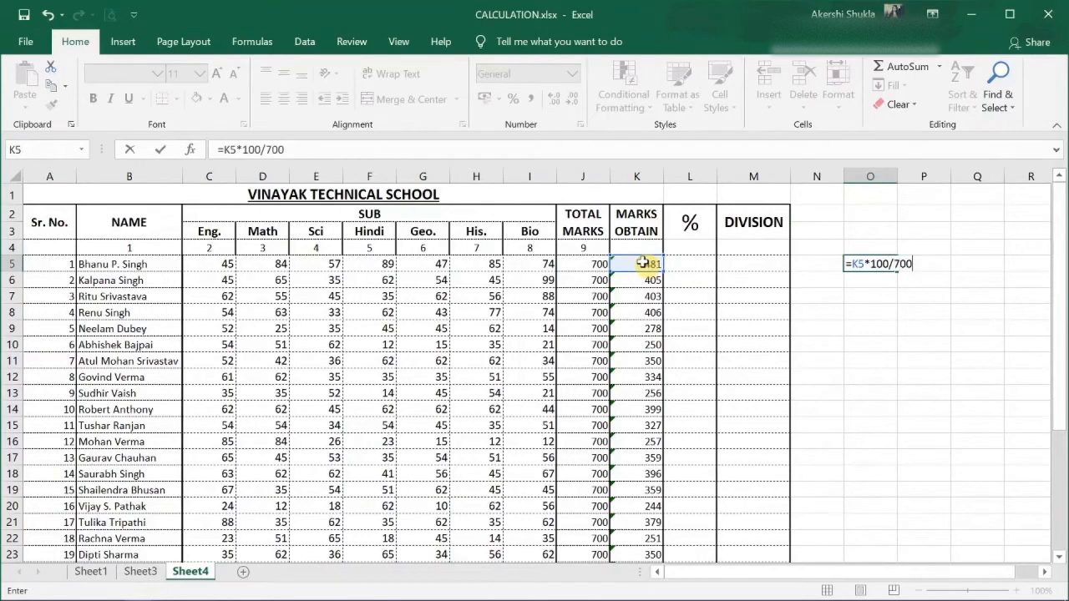
key("Return")
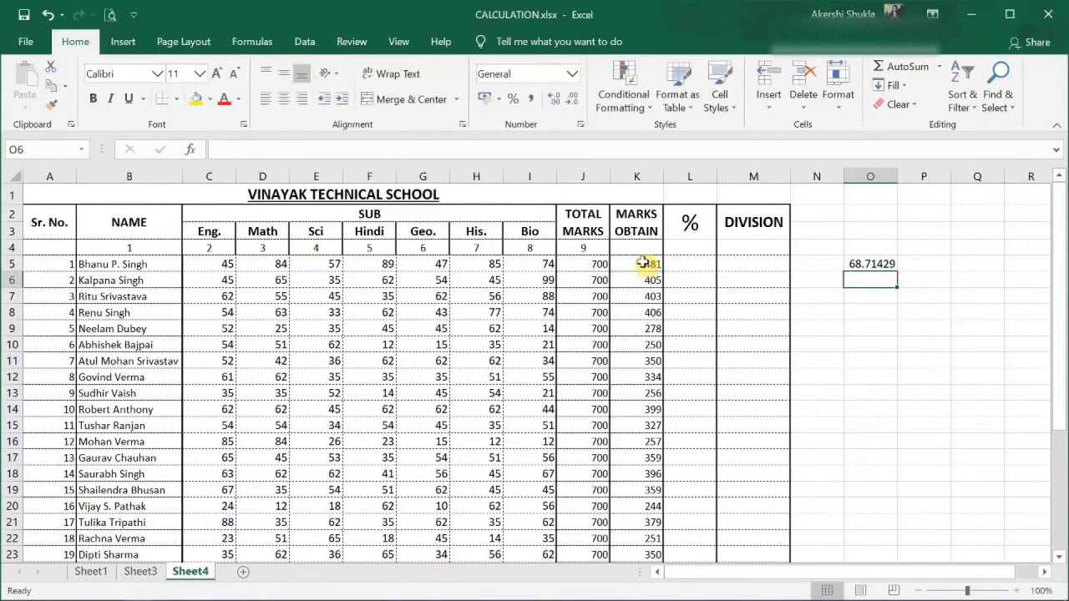
Calculate the same percentage in O6 with the shortened formula =K5/7 and review that formula.
left_click(867, 263)
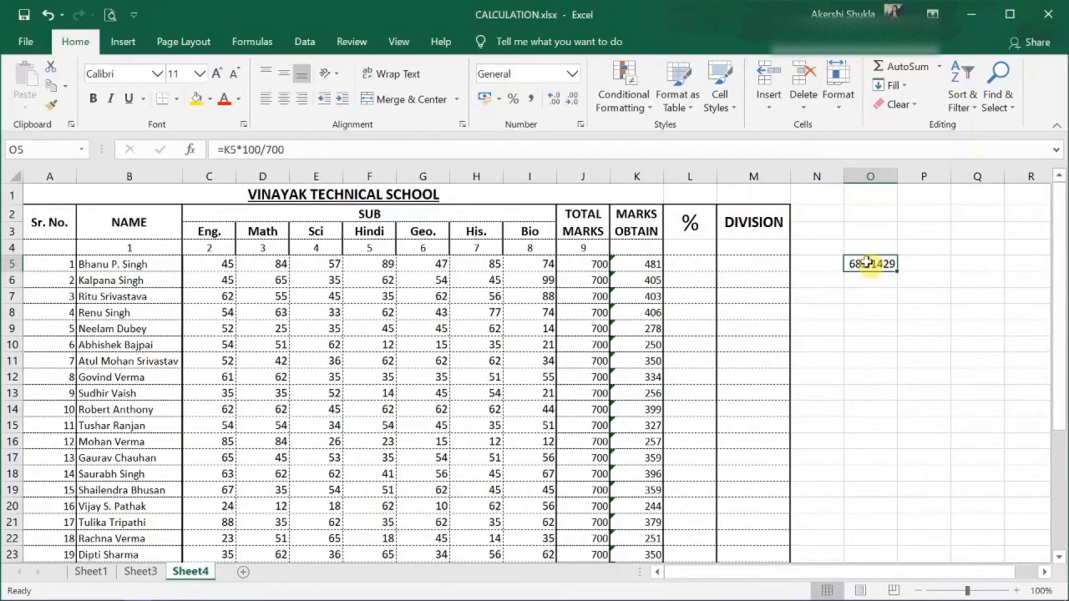
key("Return")
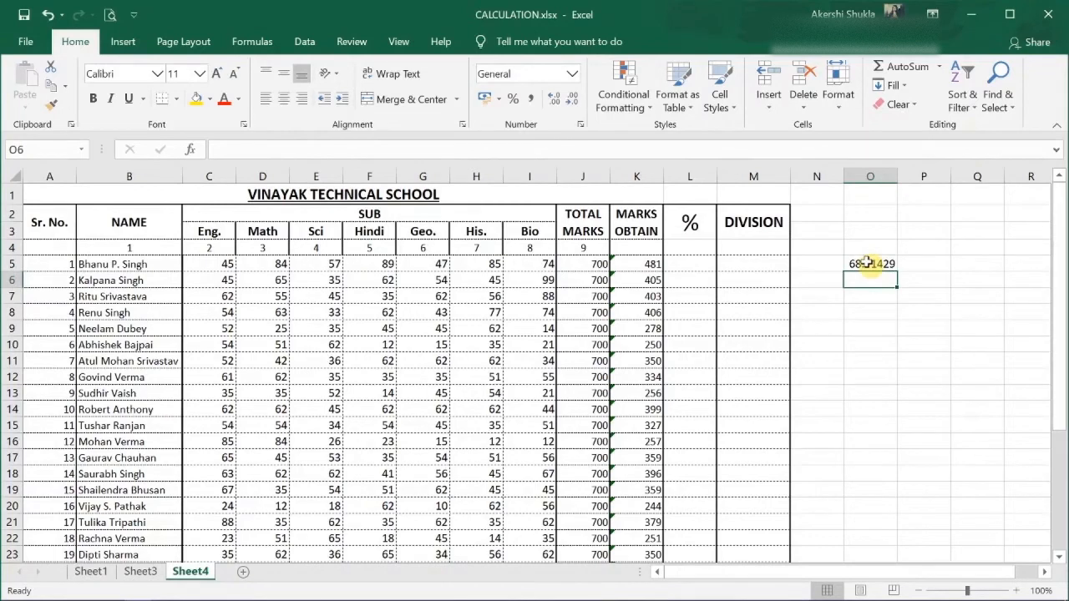
type("=")
left_click(637, 261)
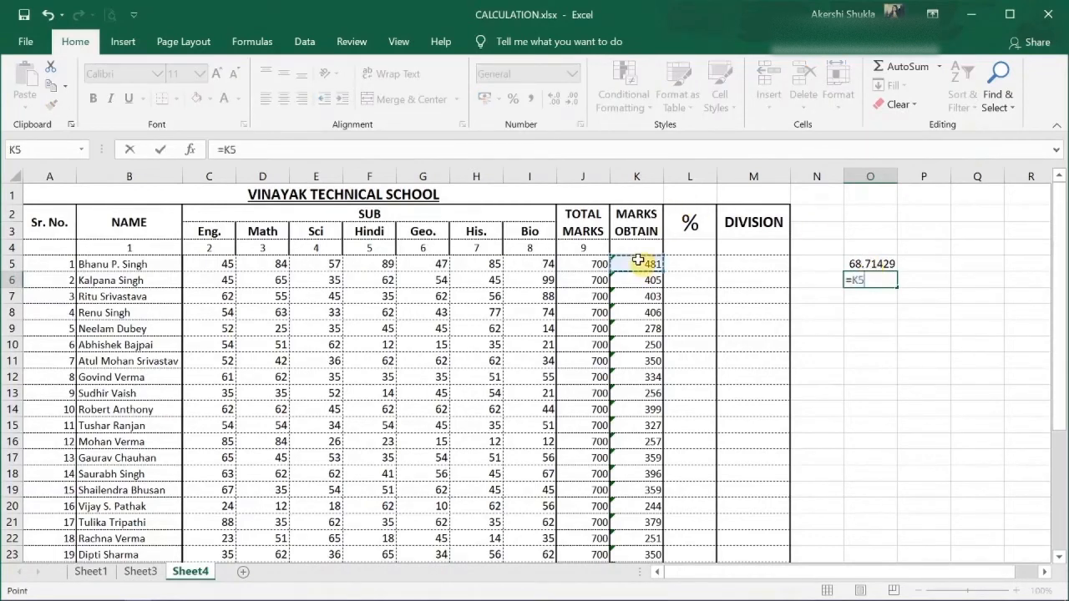
type("/7")
key("ctrl+Return")
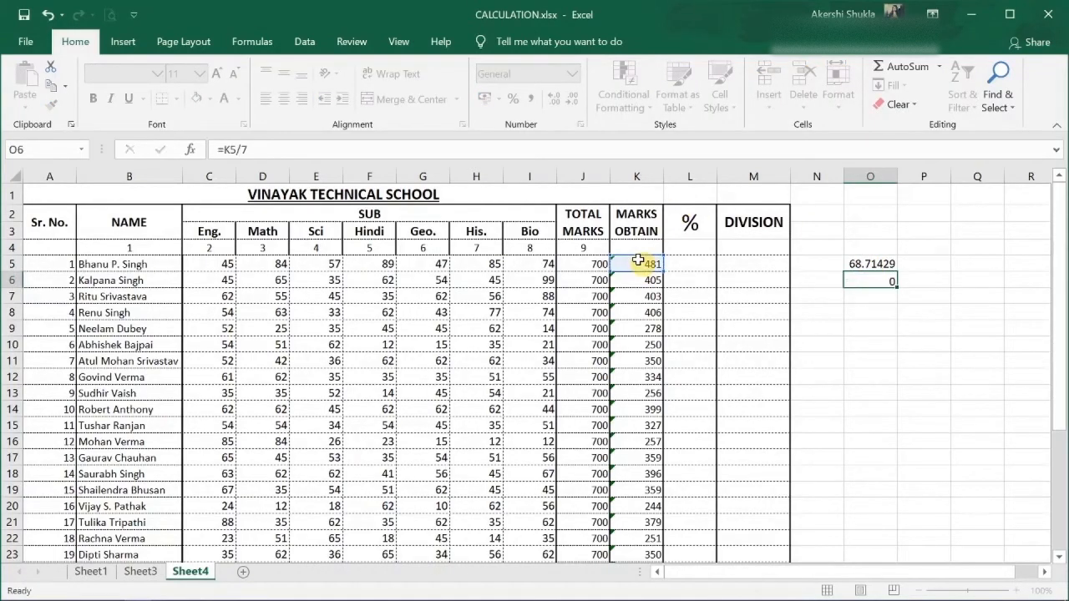
key("Return")
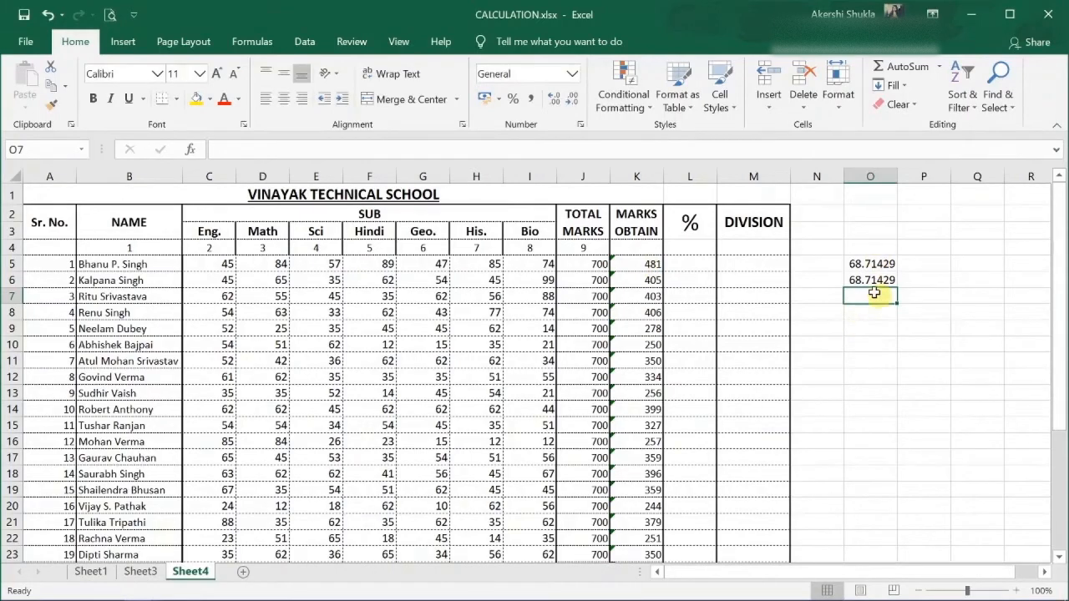
left_click(873, 281)
scroll(874, 281, "up", 2)
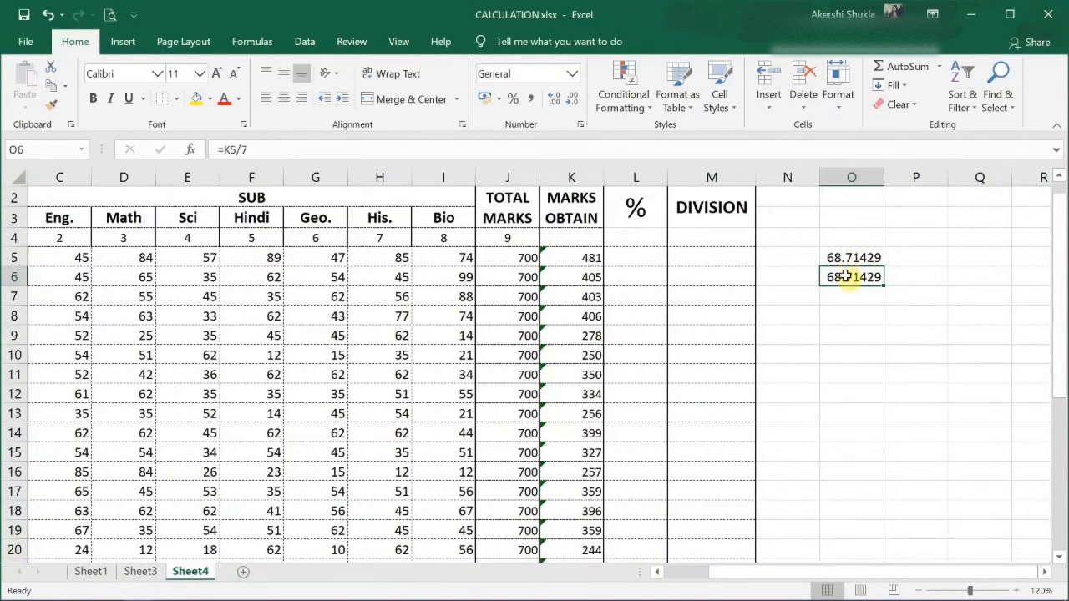
Calculate the first student's percentage in L5 of the % column with the formula =K5/7.
left_click(633, 257)
type("=")
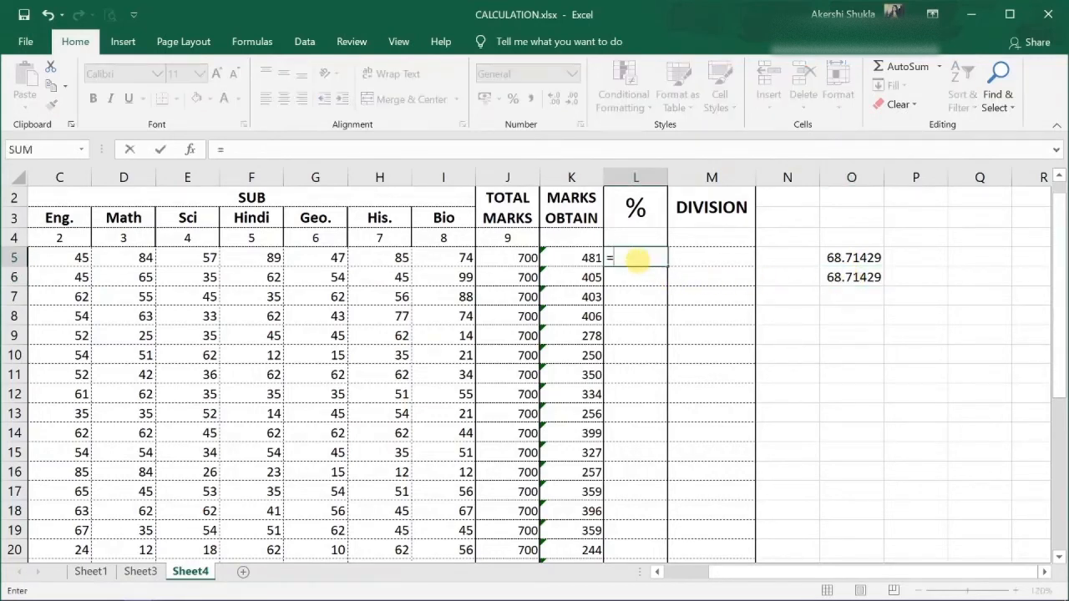
left_click(569, 259)
type("/7")
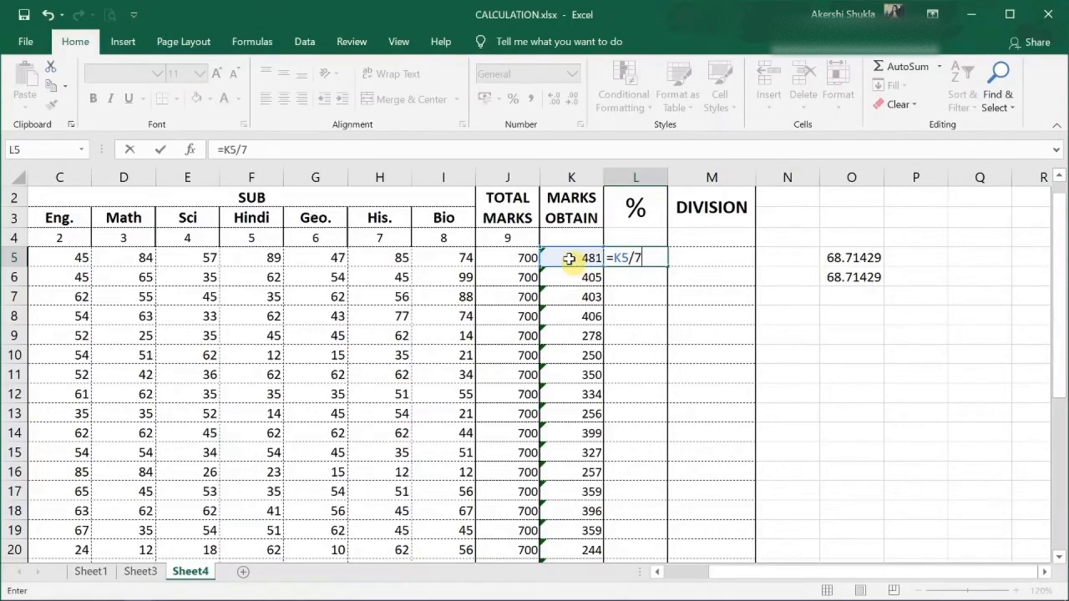
key("Return")
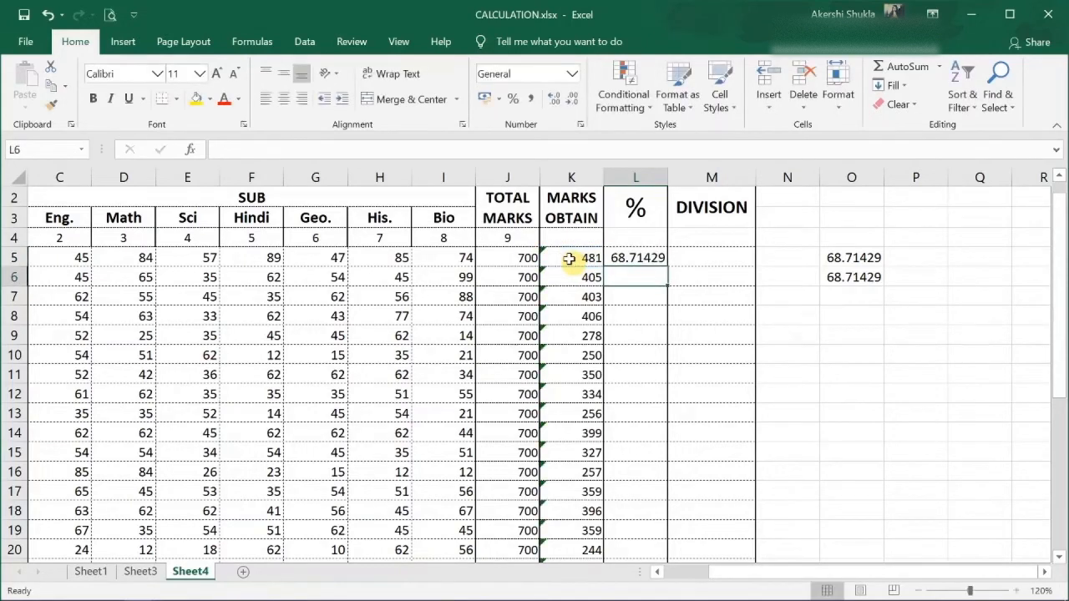
Reduce the percentage in L5 to two decimal places and fill its formula down the % column for all the students.
left_click(635, 259)
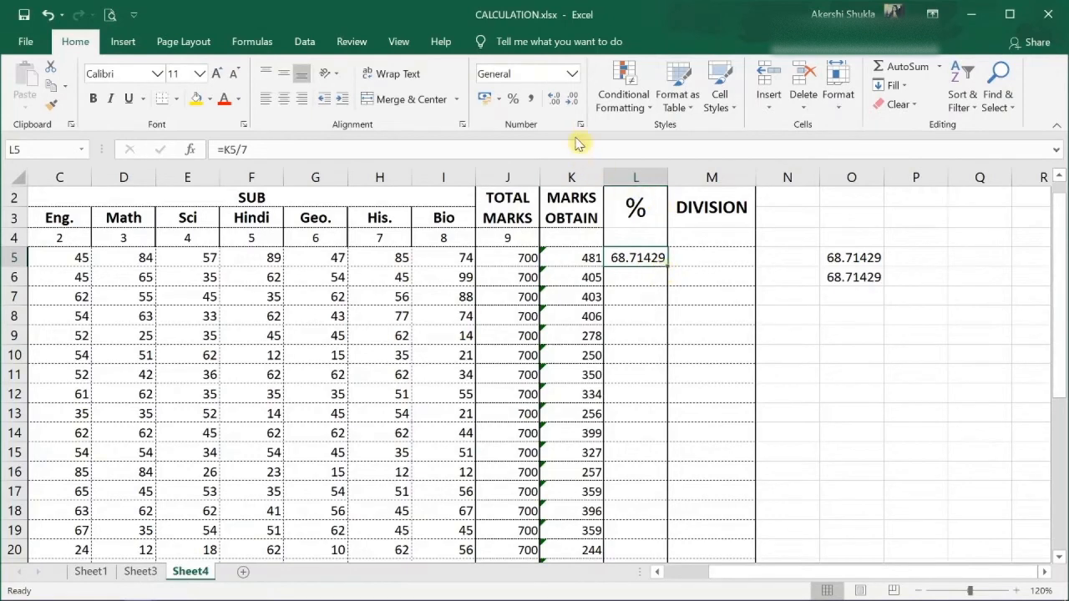
left_click(573, 101)
left_click(573, 100)
left_click(572, 101)
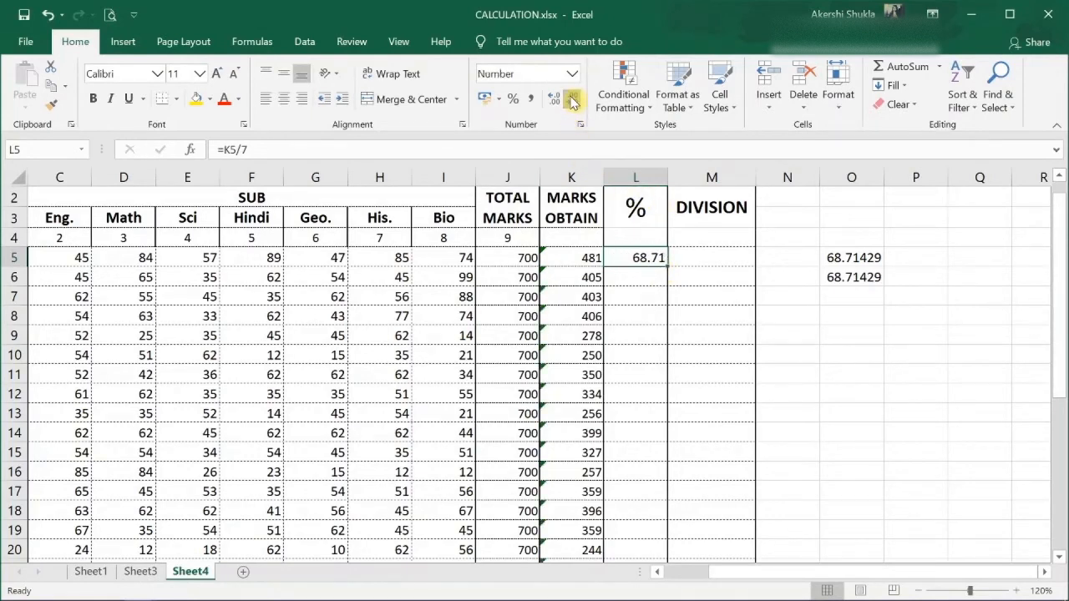
double_click(666, 267)
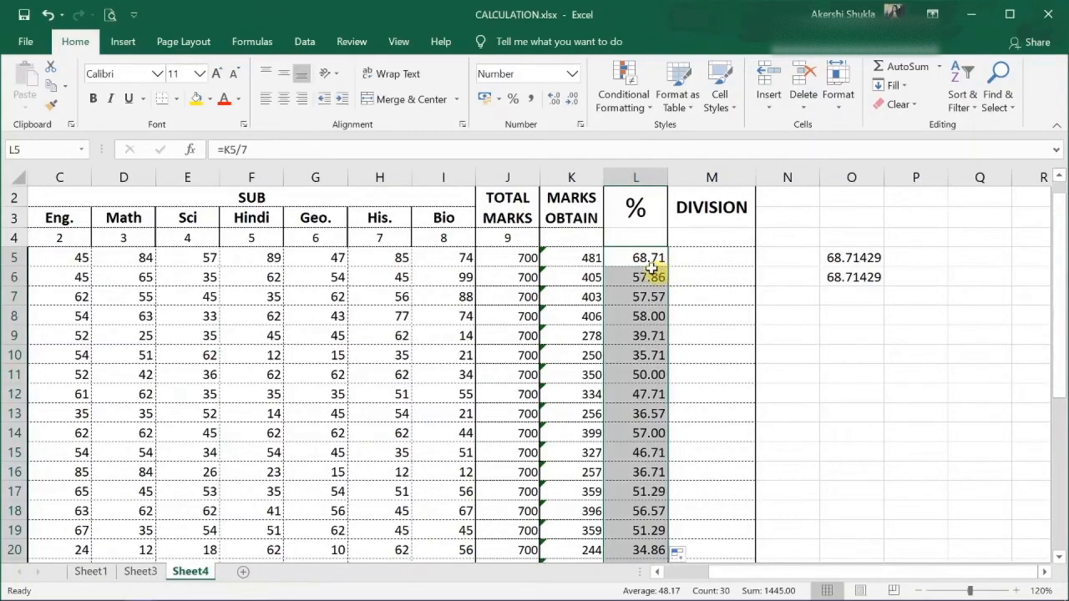
Review the filled percentage formulas in L6 and L7, the DIVISION formula in M5 of Sheet3, and the SUM formula in K5 of Sheet4.
left_click(651, 277)
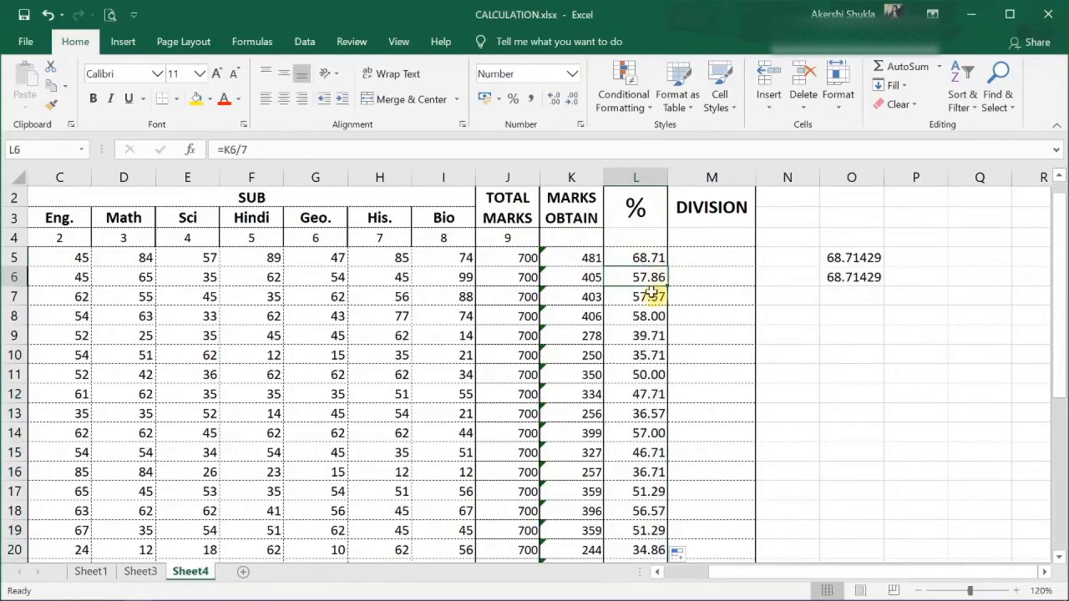
left_click(651, 295)
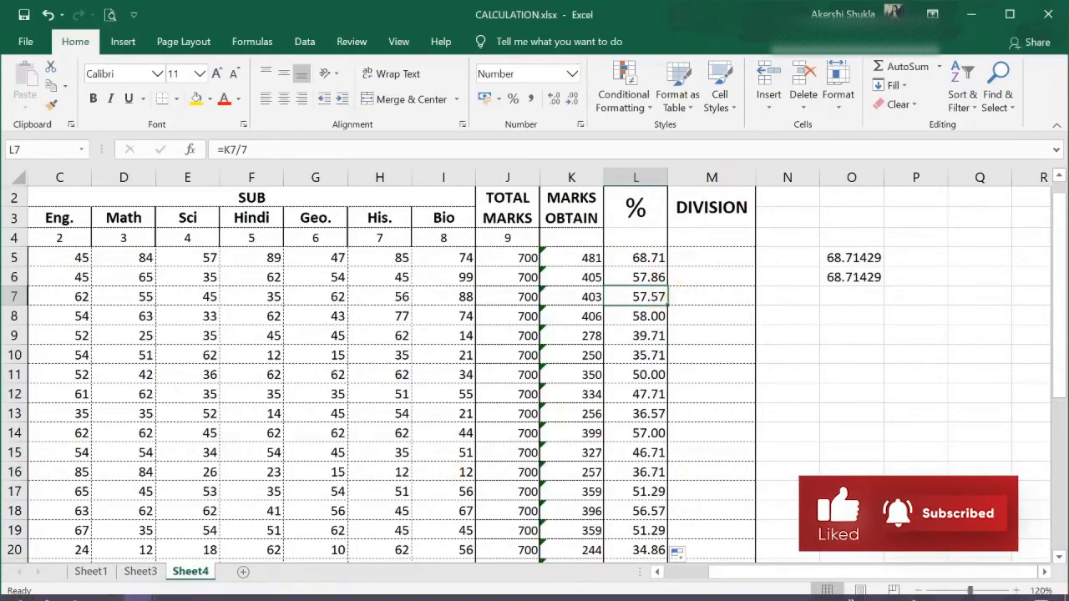
left_click(141, 573)
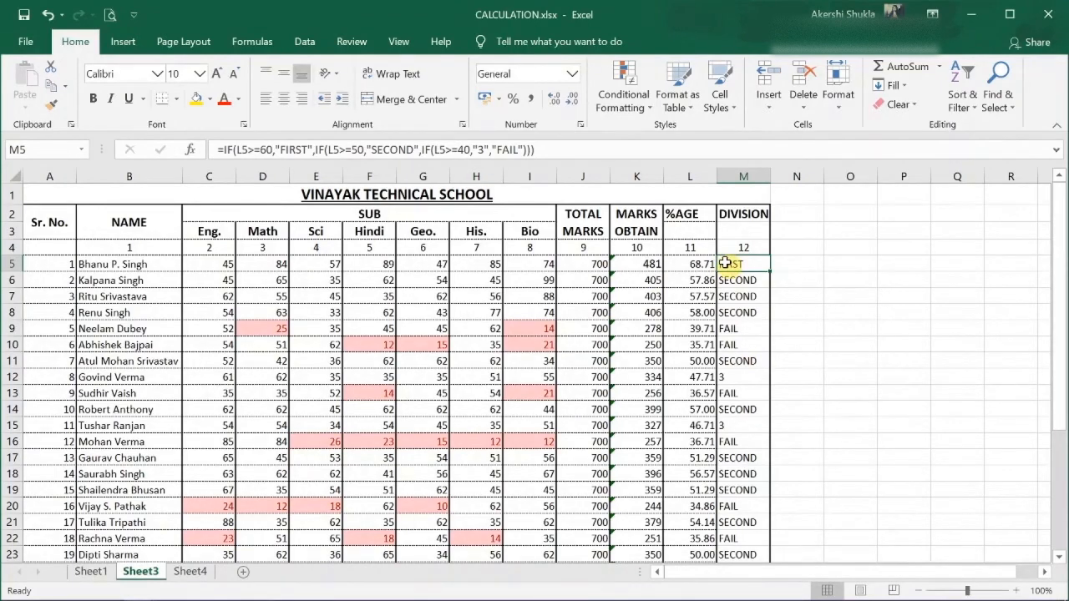
left_click(193, 572)
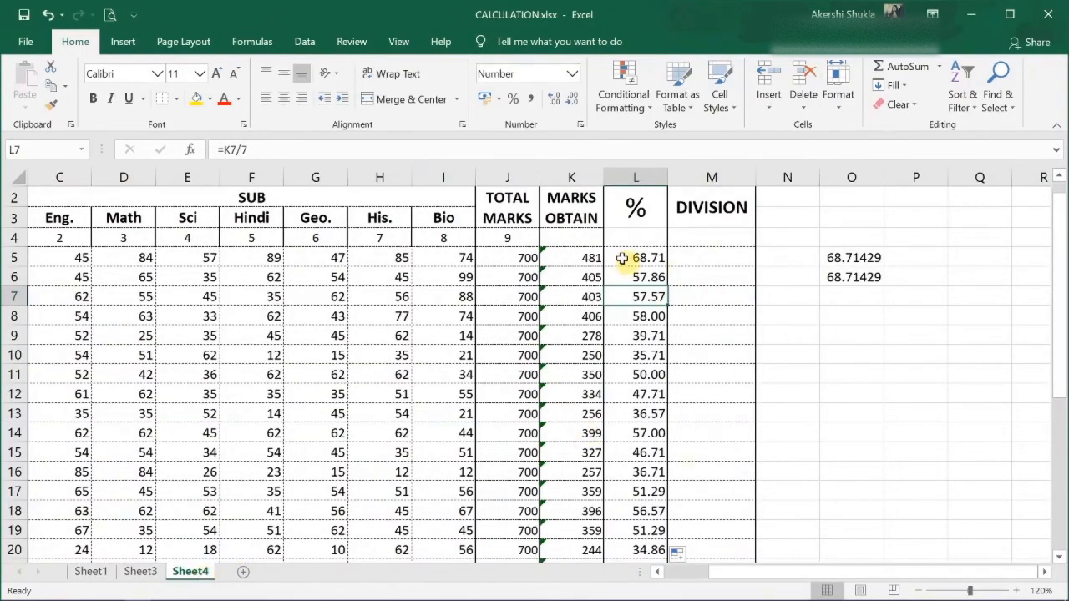
left_click(587, 257)
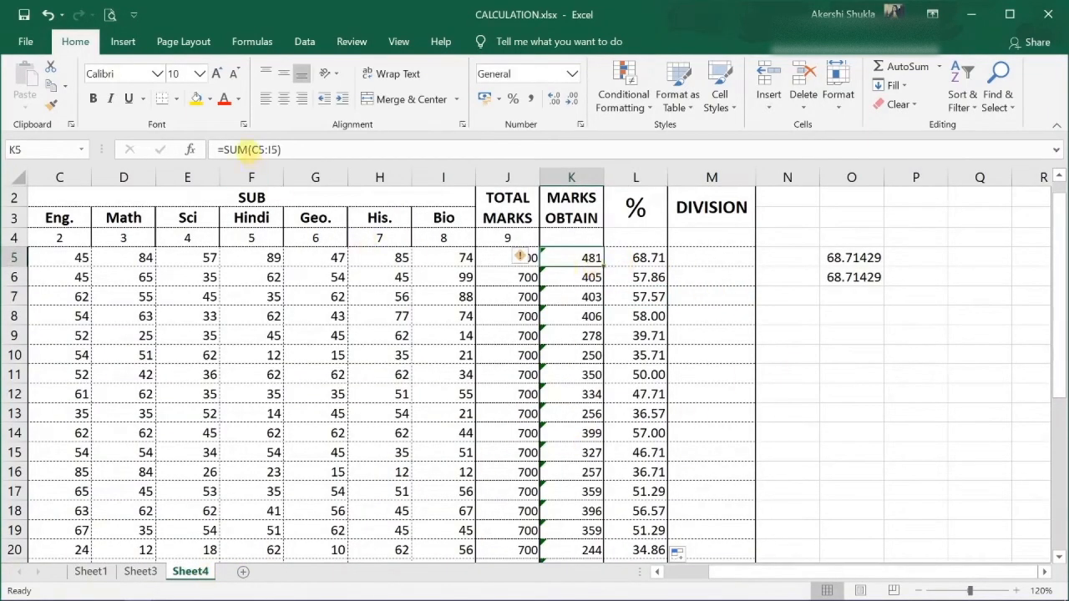
left_click(685, 259)
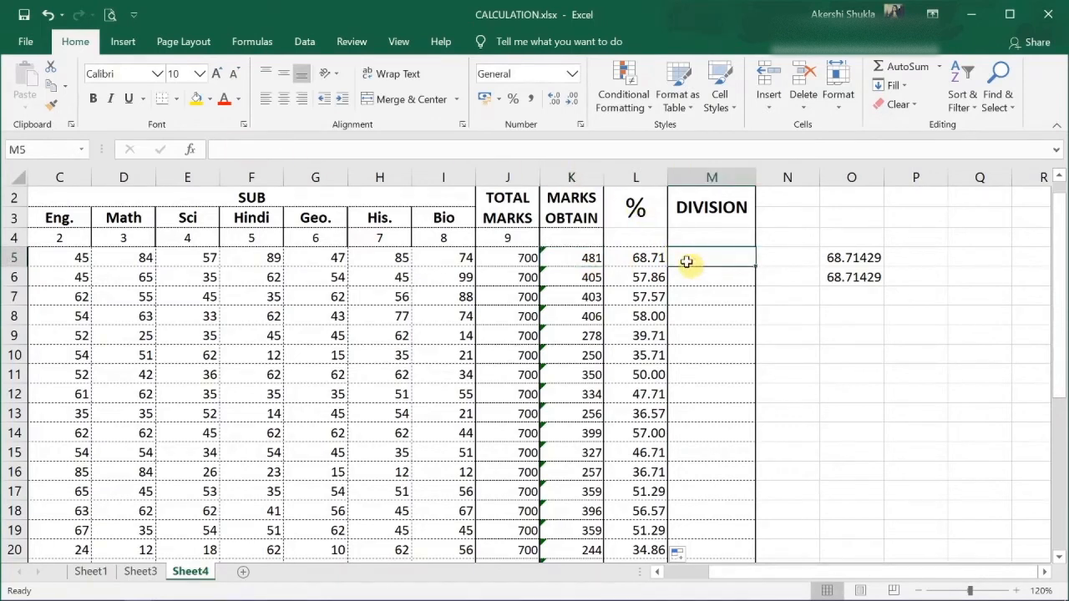
Write IF in the blank cell O9 and list the comparison operators > and < below it in O10 and O11.
left_click(845, 341)
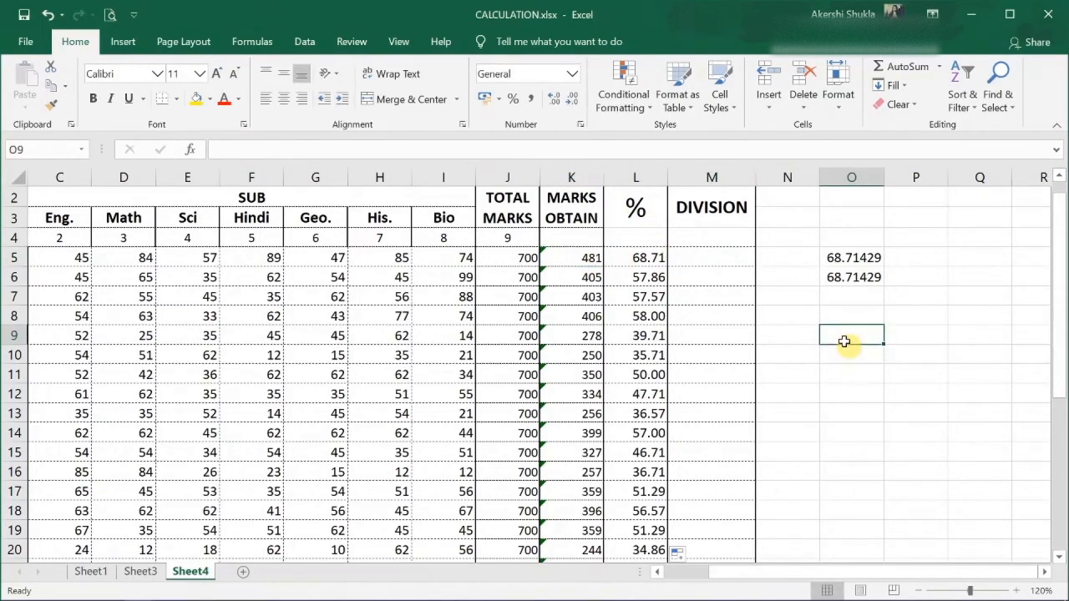
type("IF")
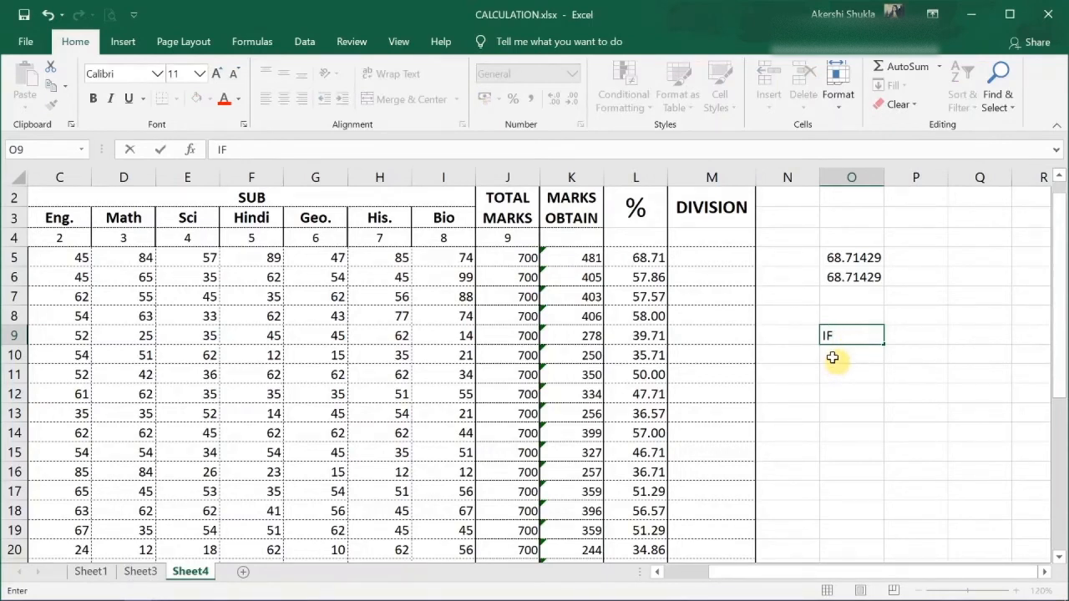
key("Return")
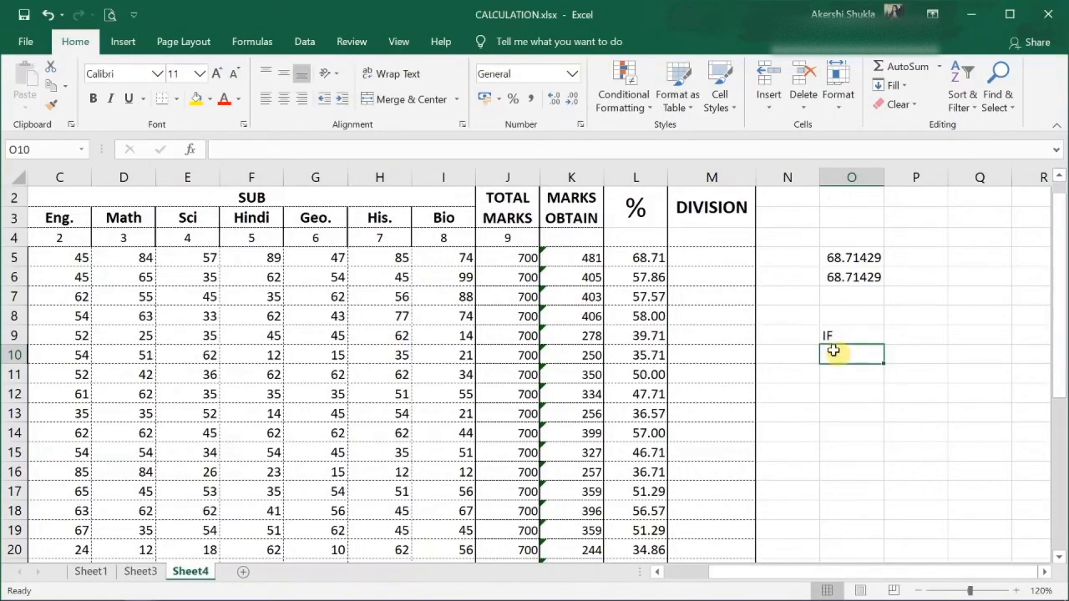
type(">")
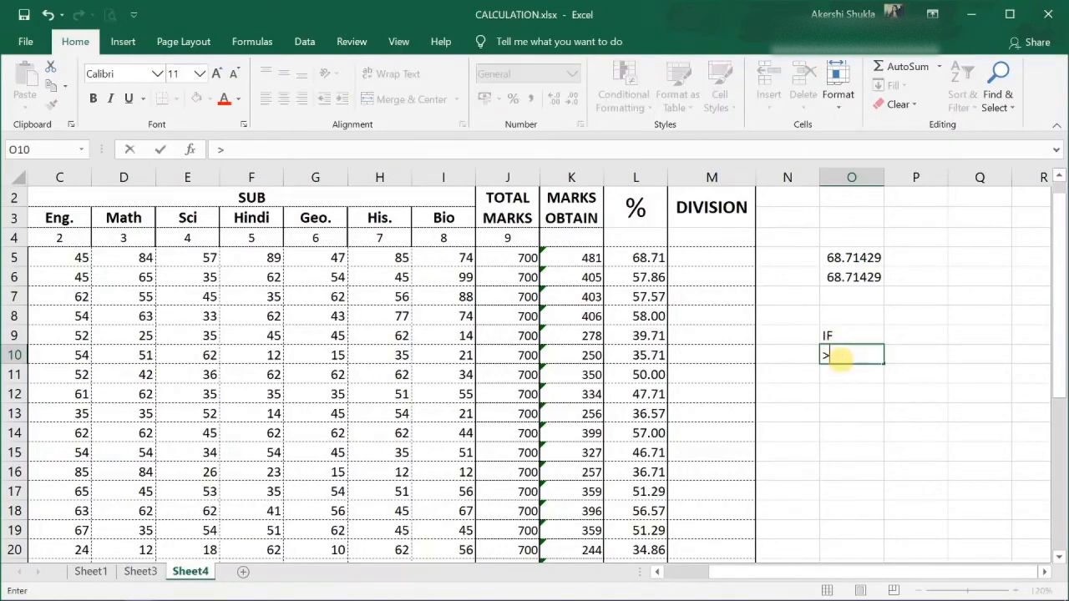
key("Return")
type("<")
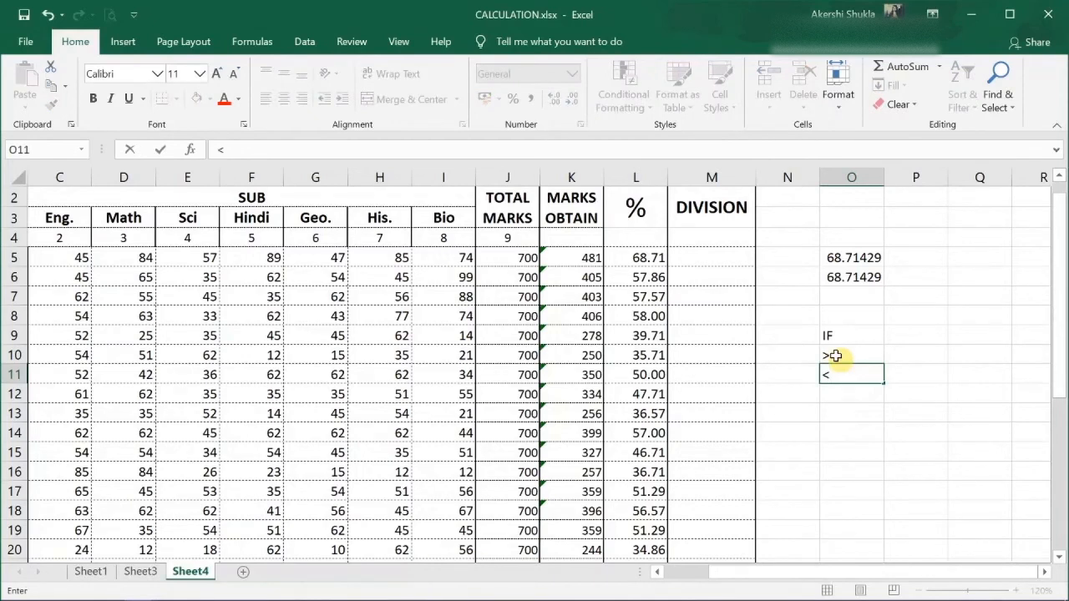
key("Return")
Add the comparison operators >=, <= and <> to the list in cells O12, O13 and O14.
type(">=")
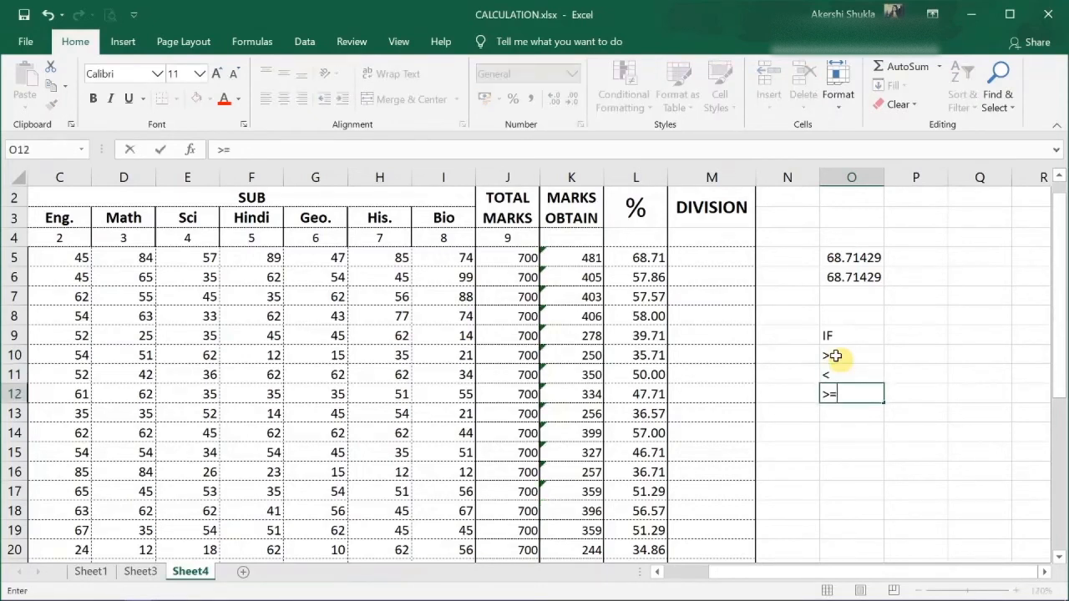
type("<=")
key("BackSpace")
key("BackSpace")
key("Return")
type("<=")
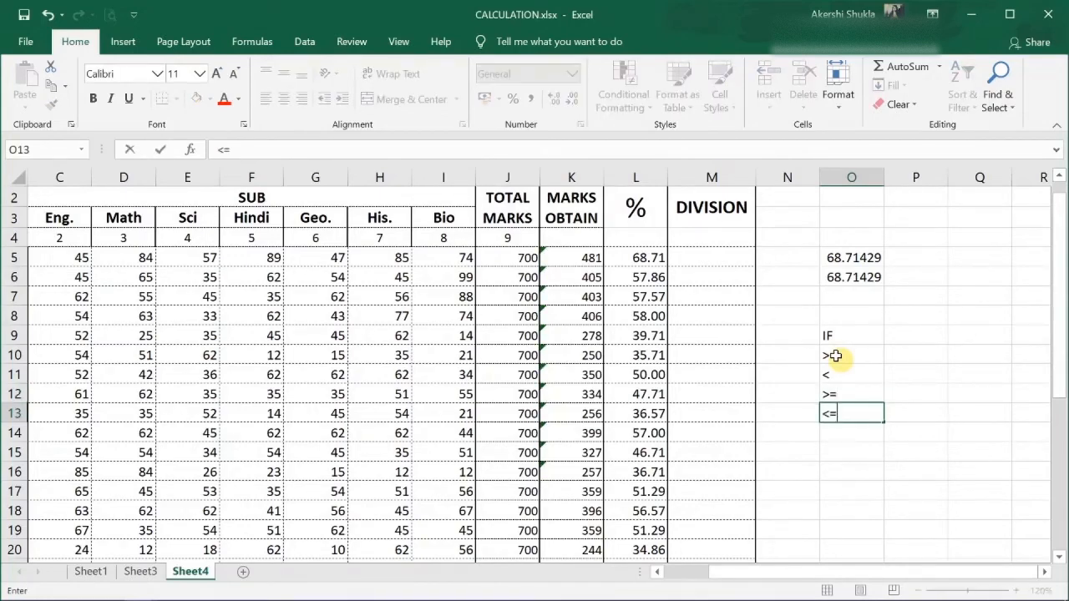
key("Return")
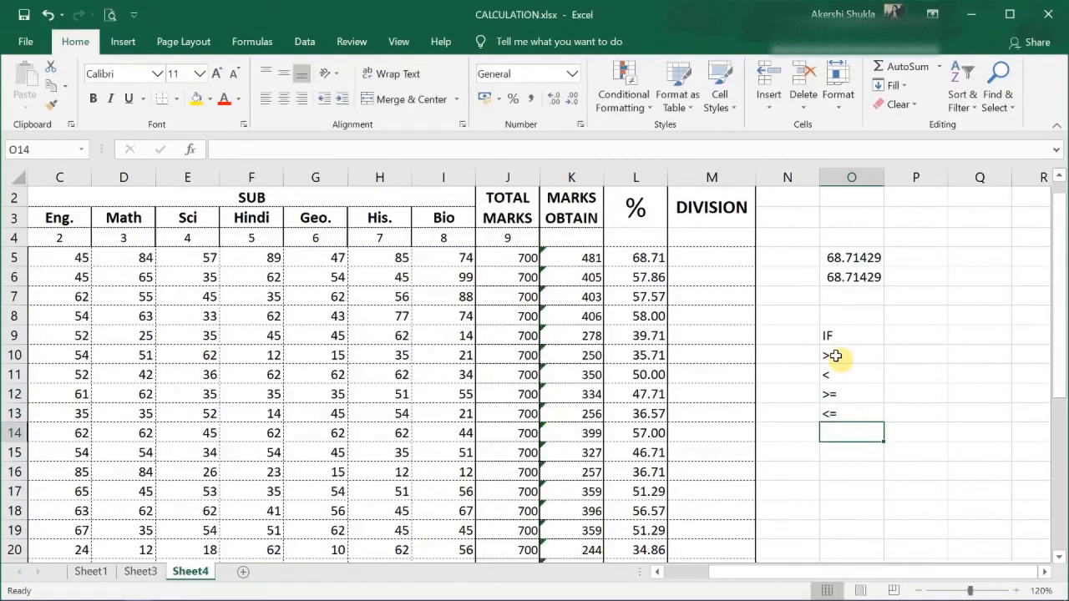
type("<>")
key("Return")
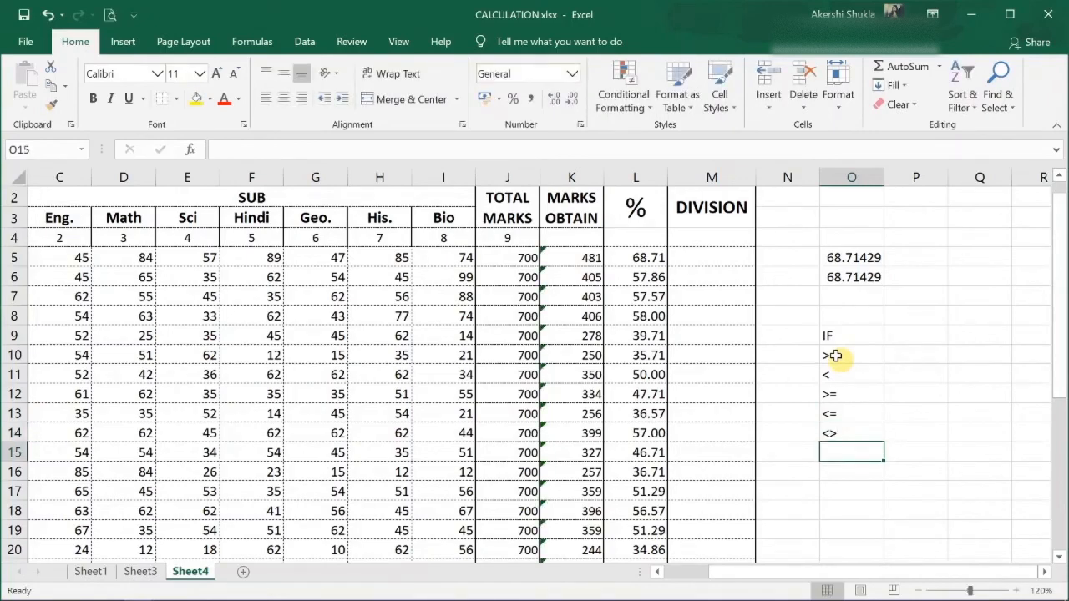
type("=")
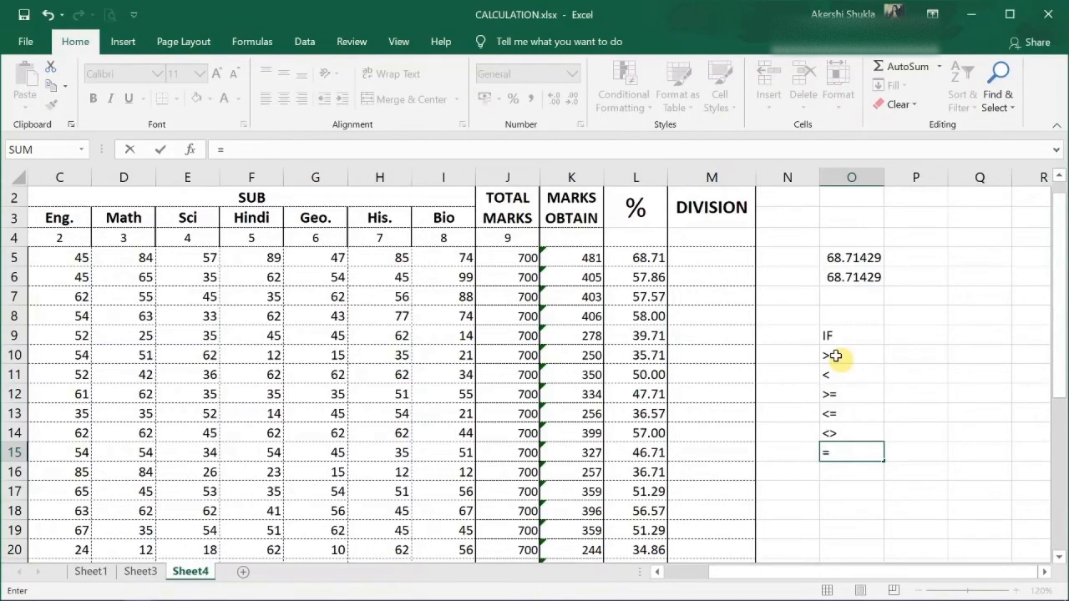
left_click(704, 257)
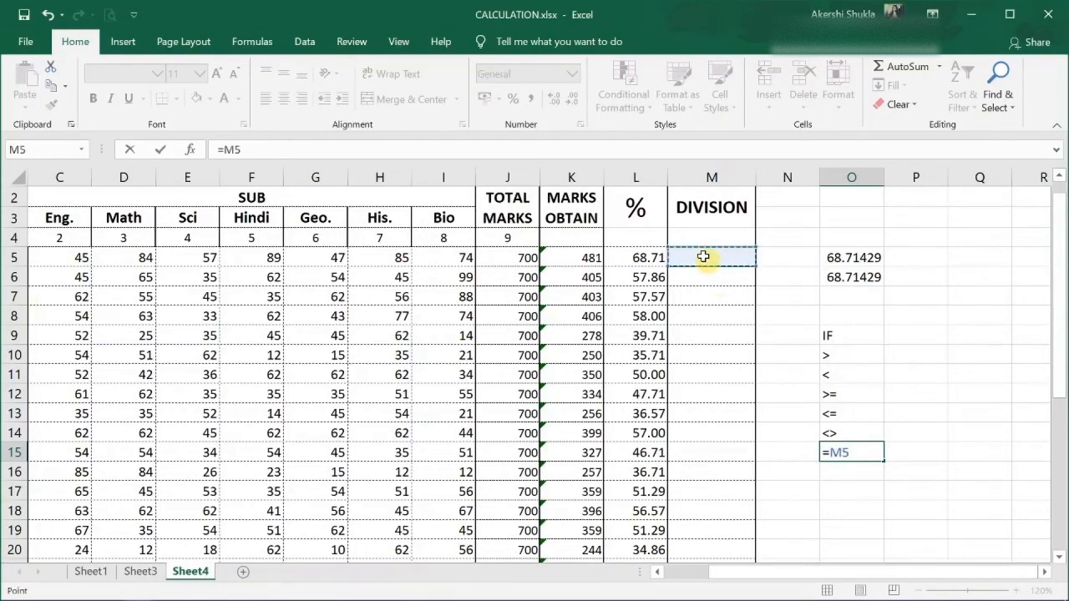
left_click_drag(704, 258, 724, 281)
left_click(726, 281)
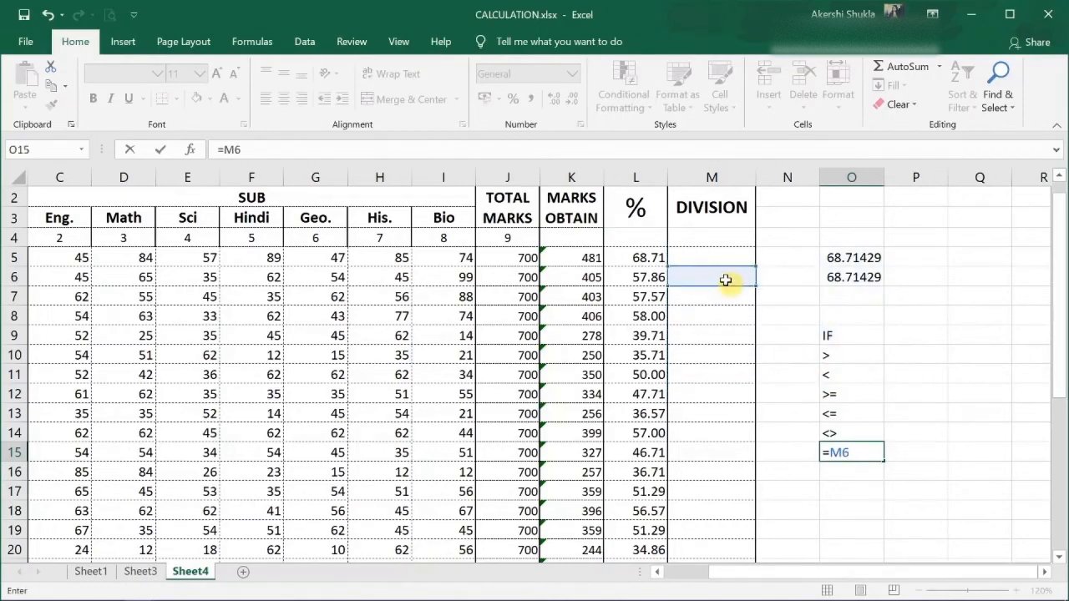
key("BackSpace")
key("BackSpace")
key("BackSpace")
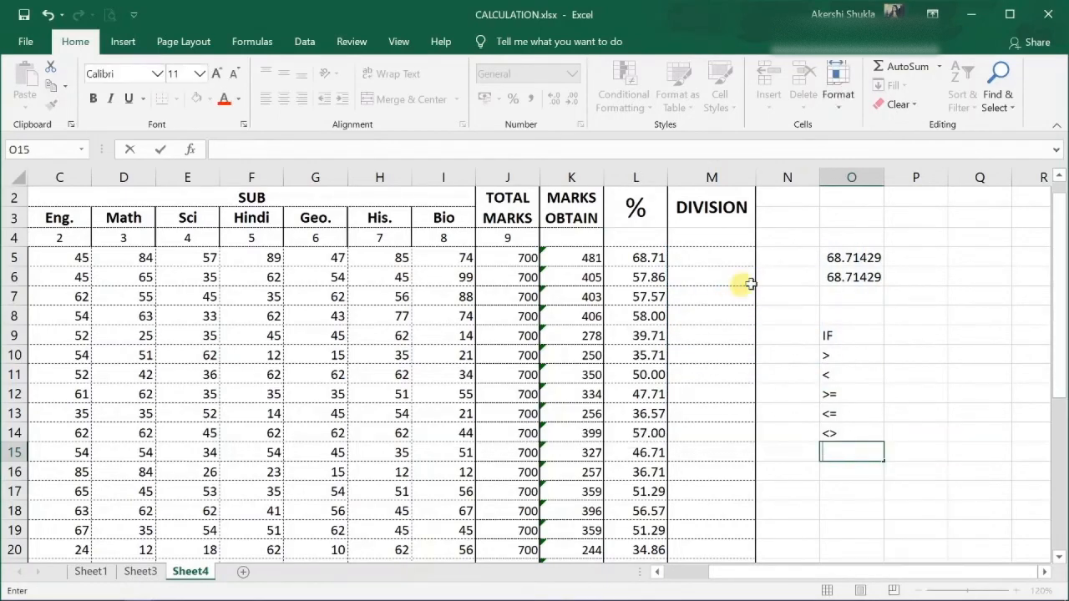
left_click(871, 488)
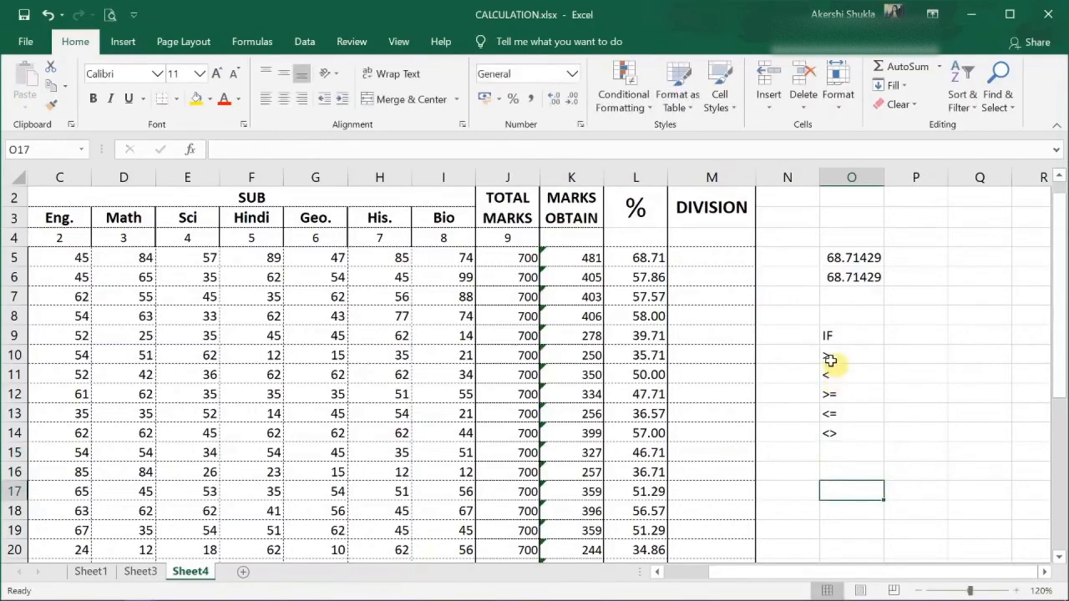
Start an IF formula in M5 that returns "1ST" when the percentage in L5 is >=60.
left_click(691, 255)
type("=")
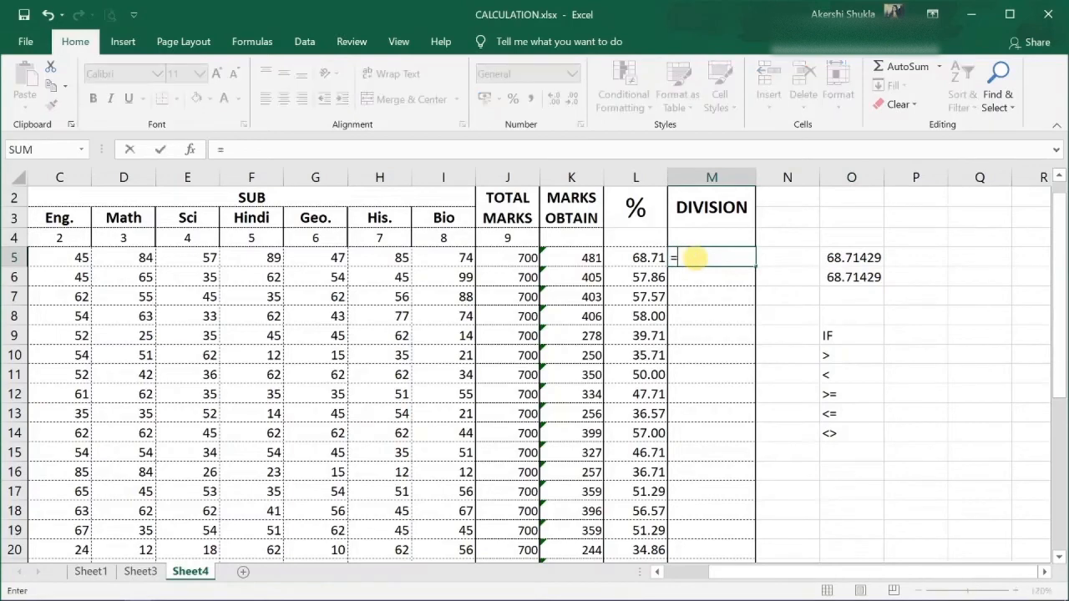
type("IF")
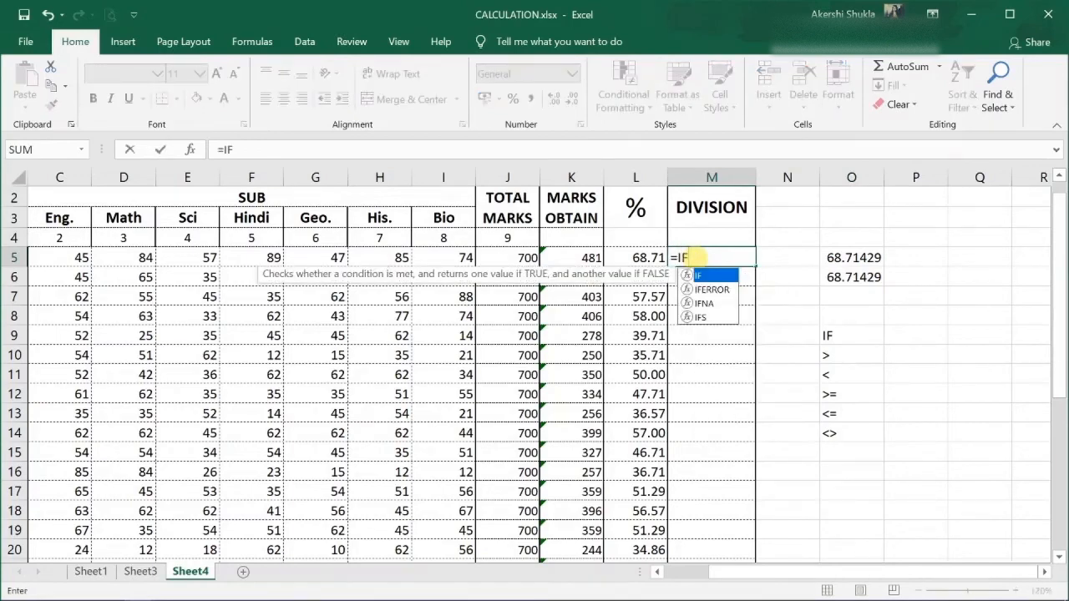
type("(")
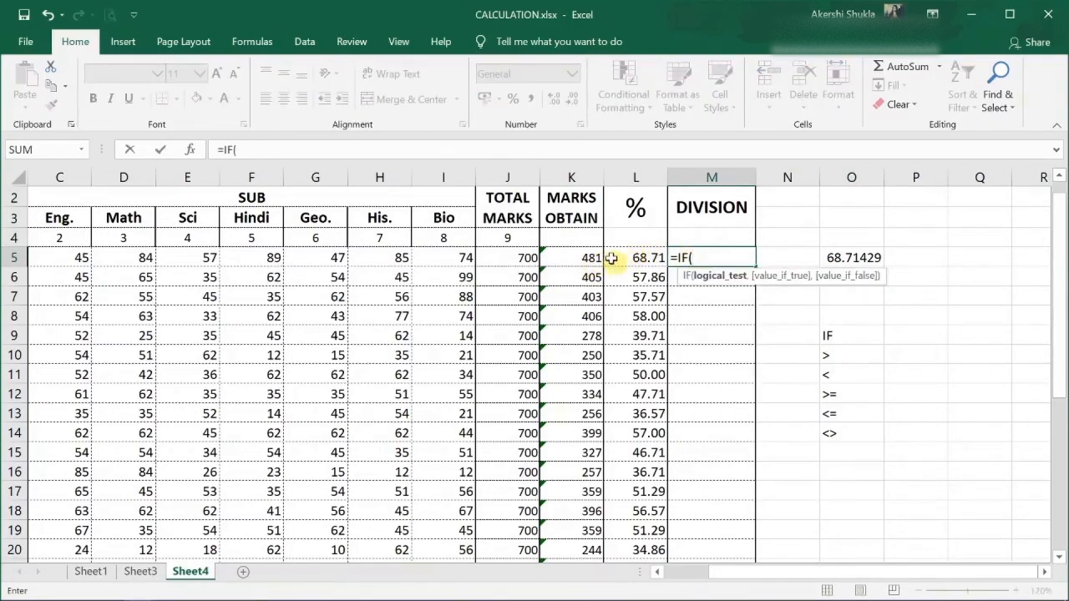
left_click(637, 258)
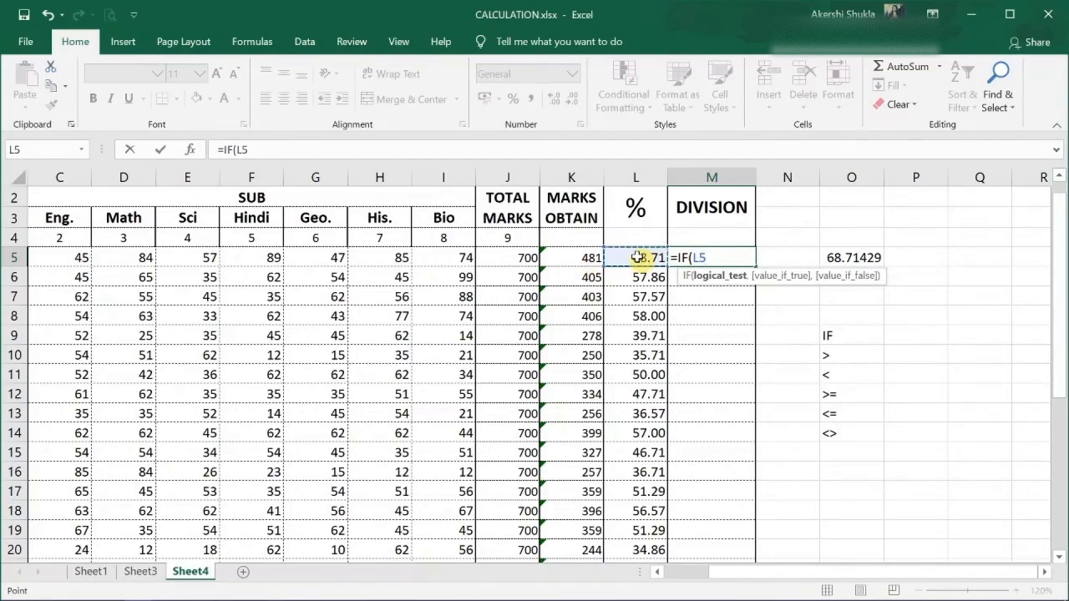
type(">=")
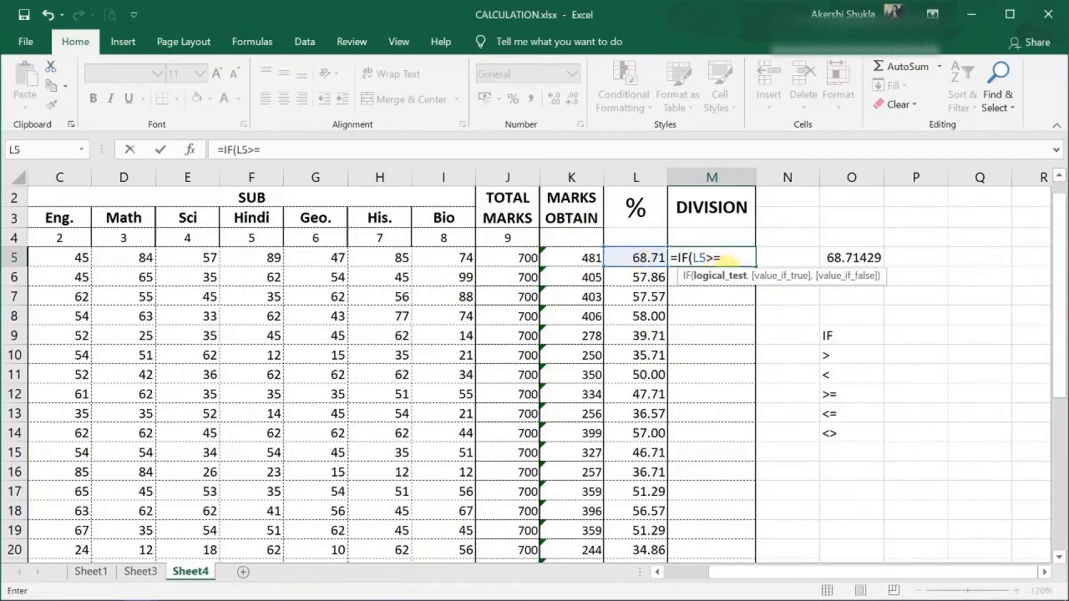
type("60,")
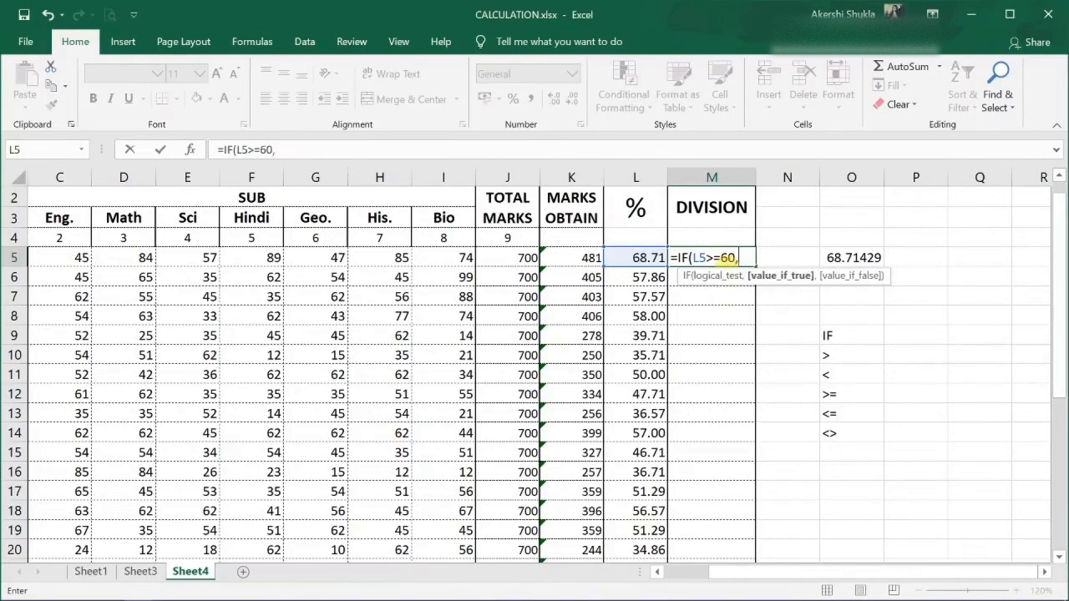
type("\"")
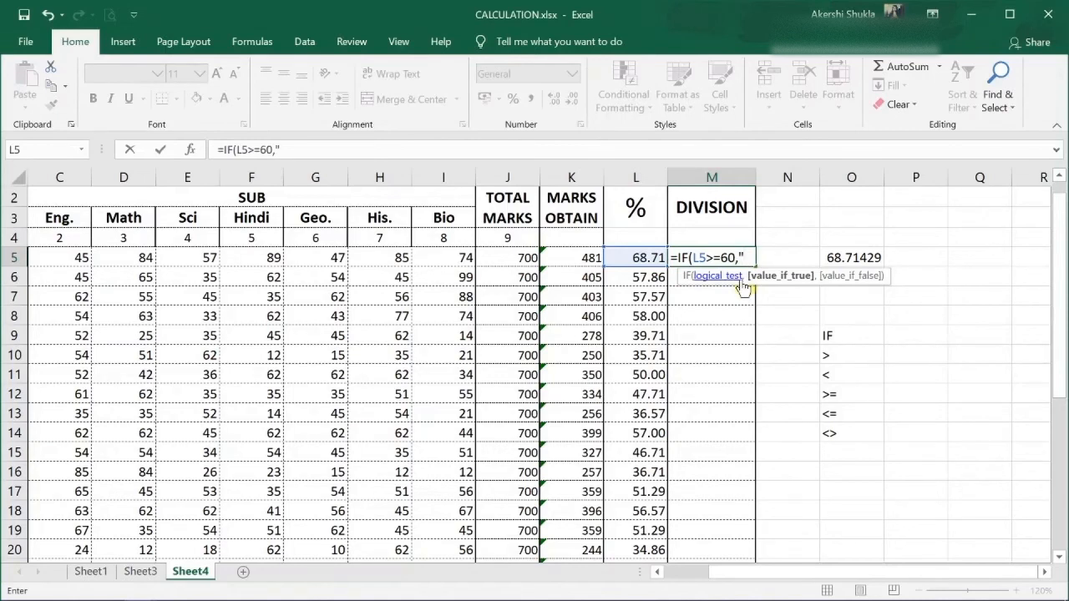
type("1ST\",")
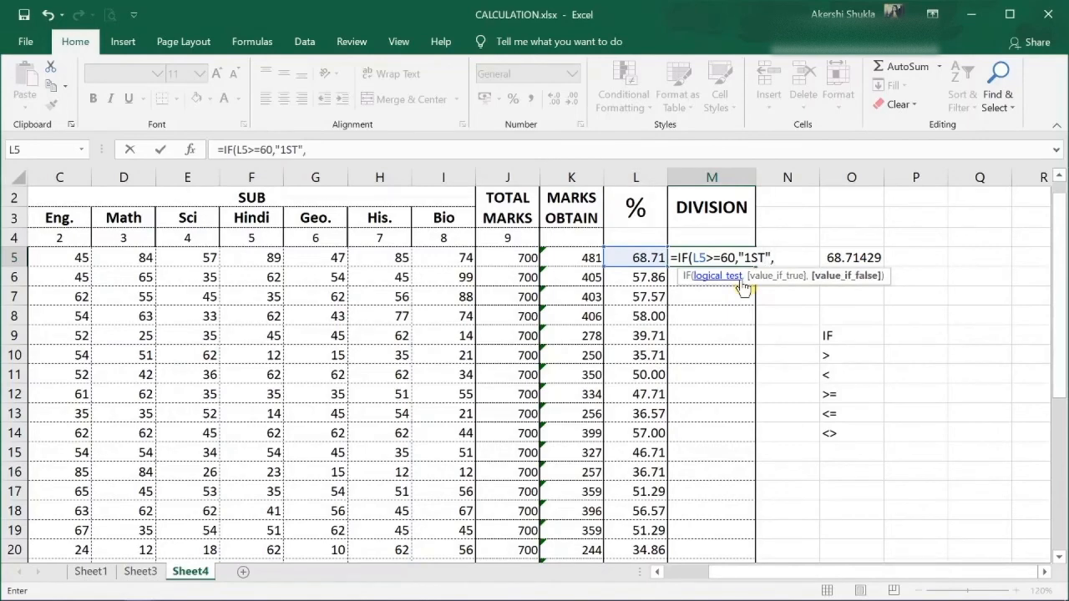
Nest a second IF in the M5 formula that returns "2ND" when L5 is >=50, and open a third IF.
type("IF")
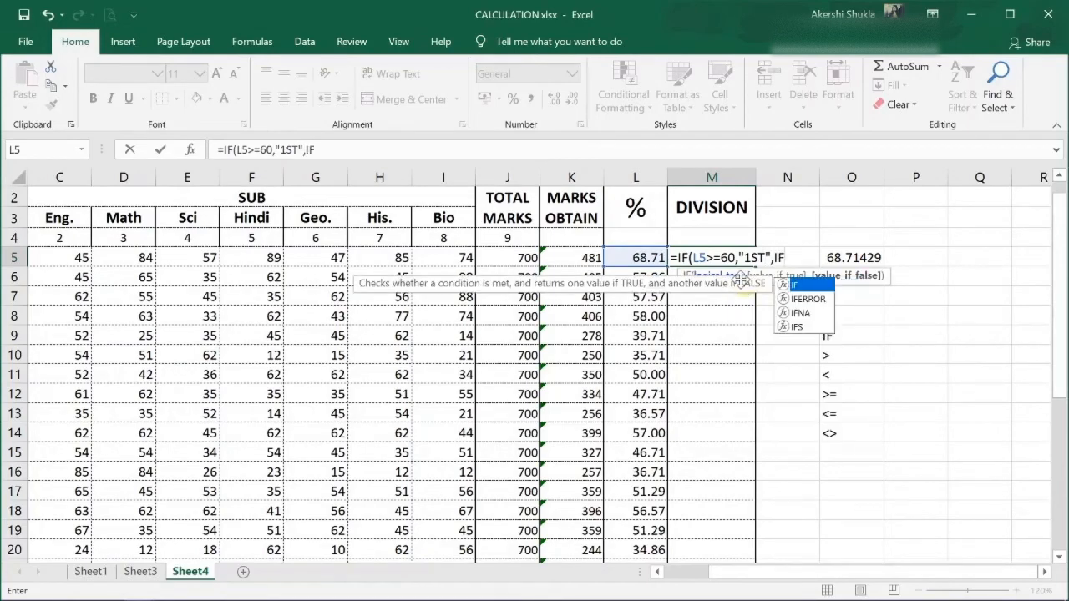
type("(")
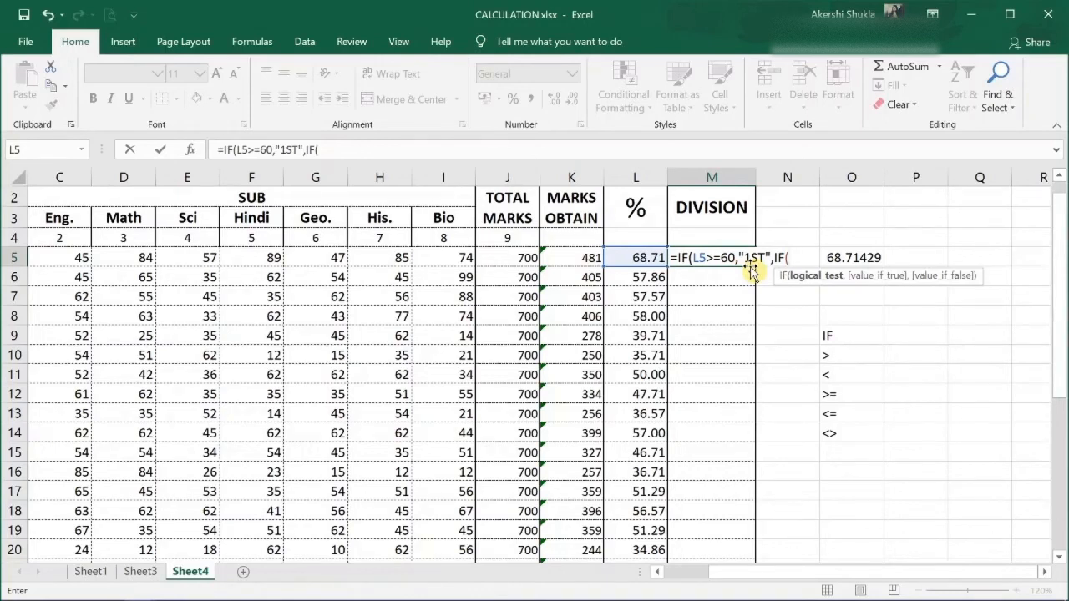
left_click(639, 261)
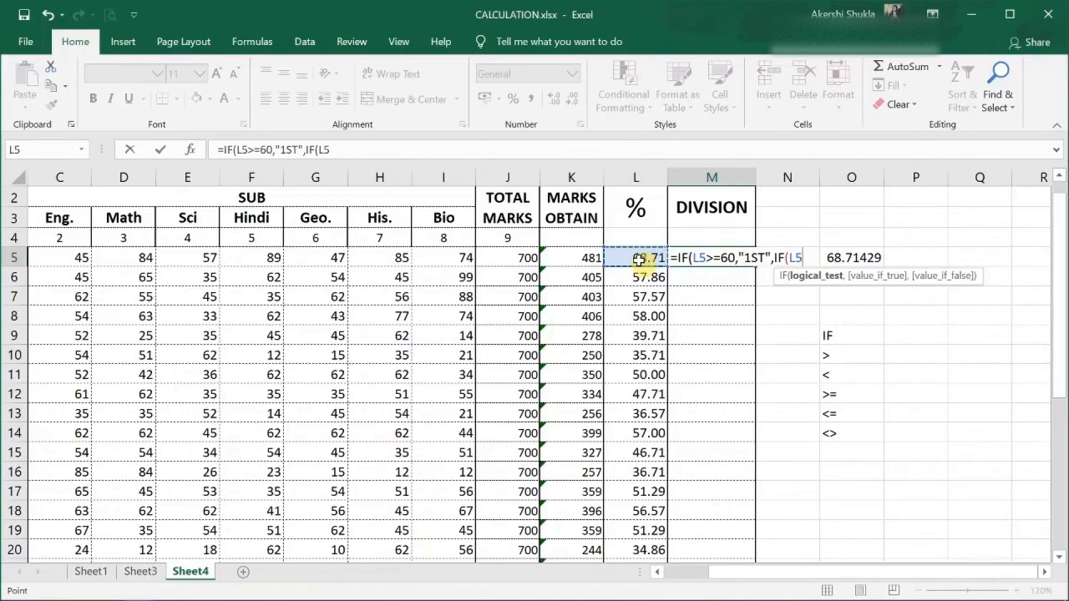
type(">=50,\"2ND\",IF(")
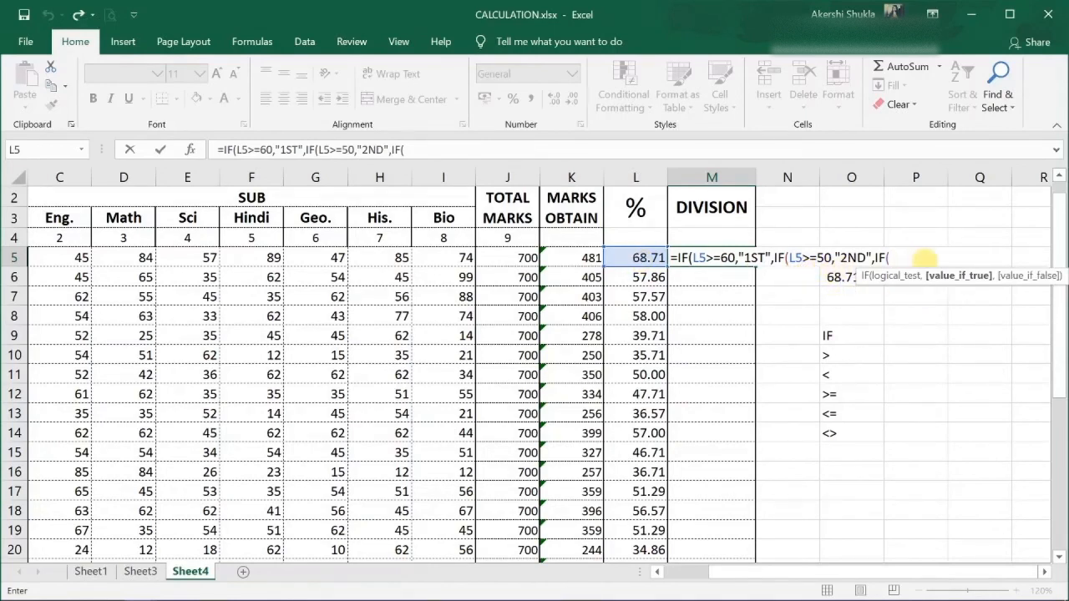
Complete the third IF in M5 with L5>=40 returning "3RD", otherwise "FAIL", and close and enter the nested formula.
left_click(651, 259)
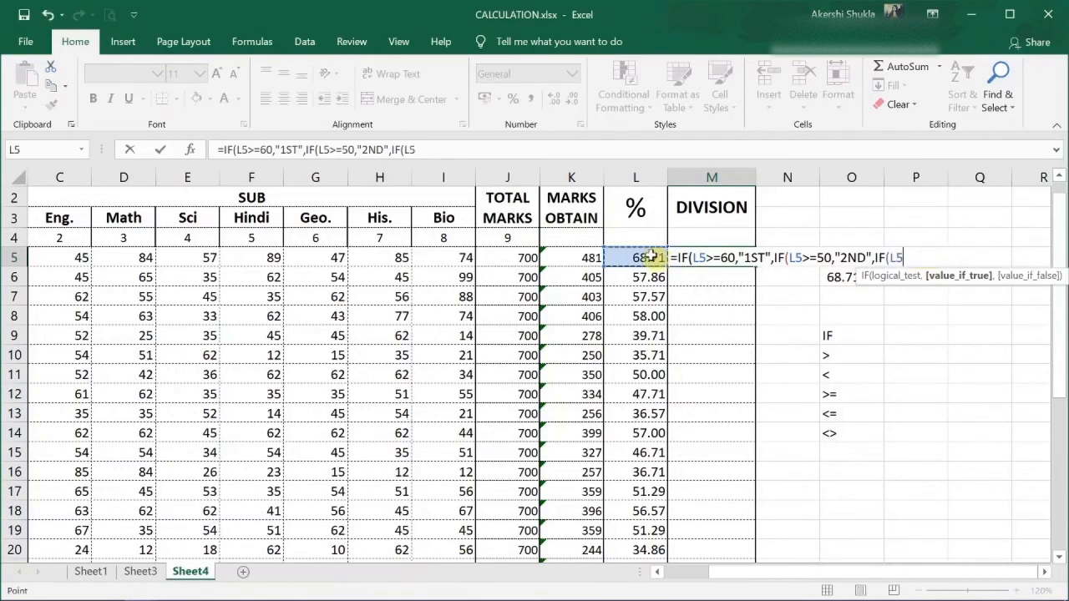
type(">=")
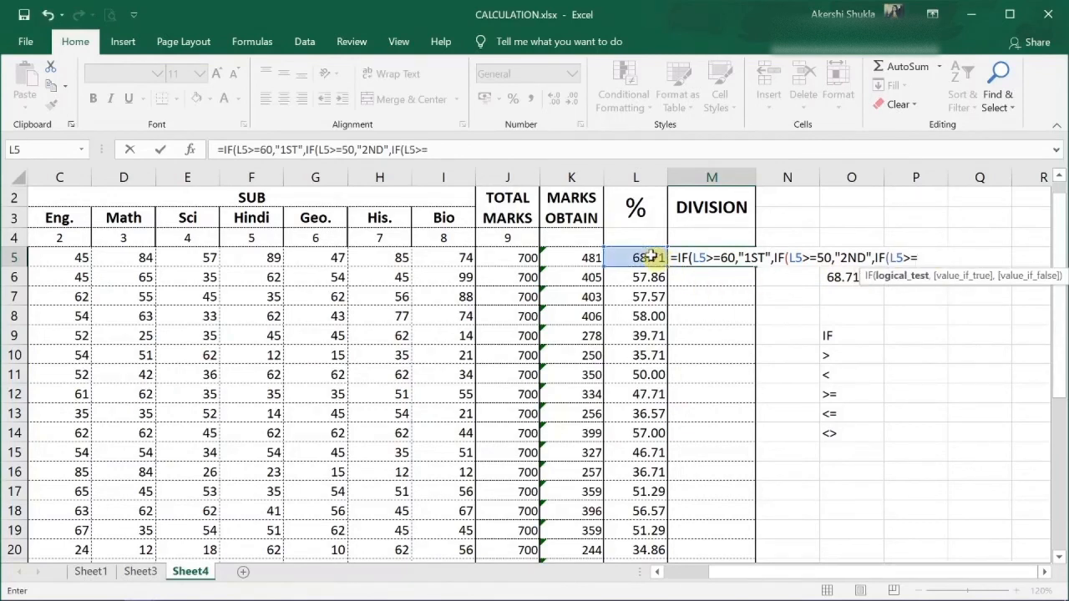
type("40,\"")
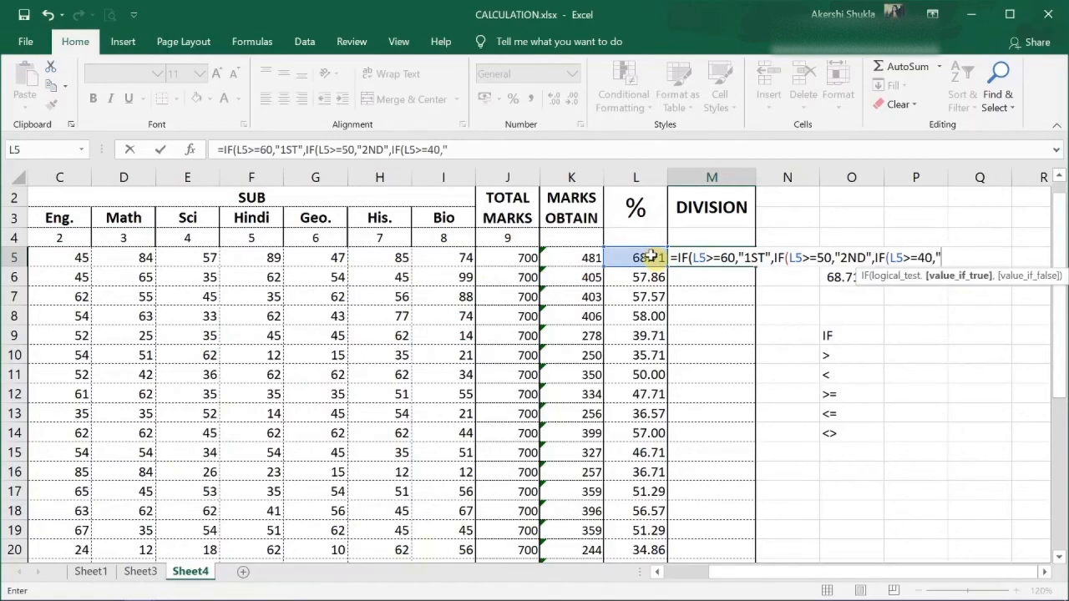
type("3RD\",\"")
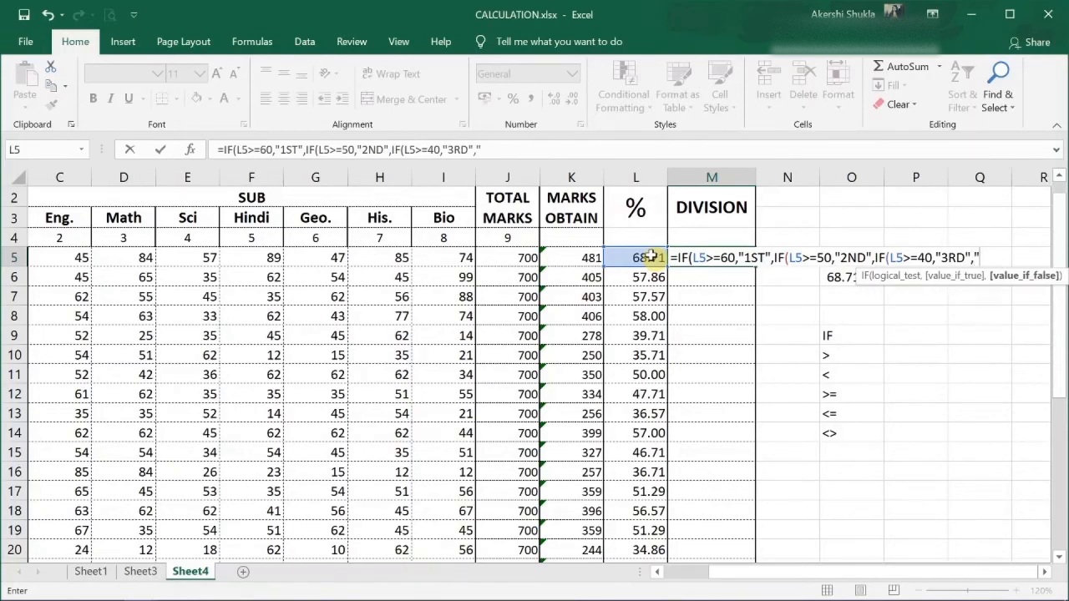
type("FAIL\")")
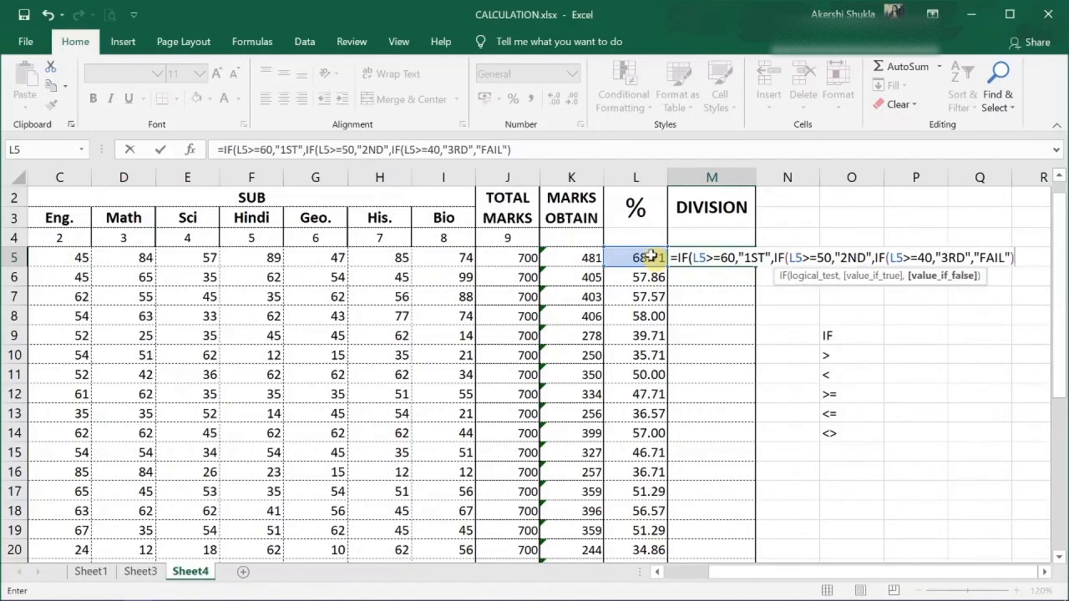
type("))")
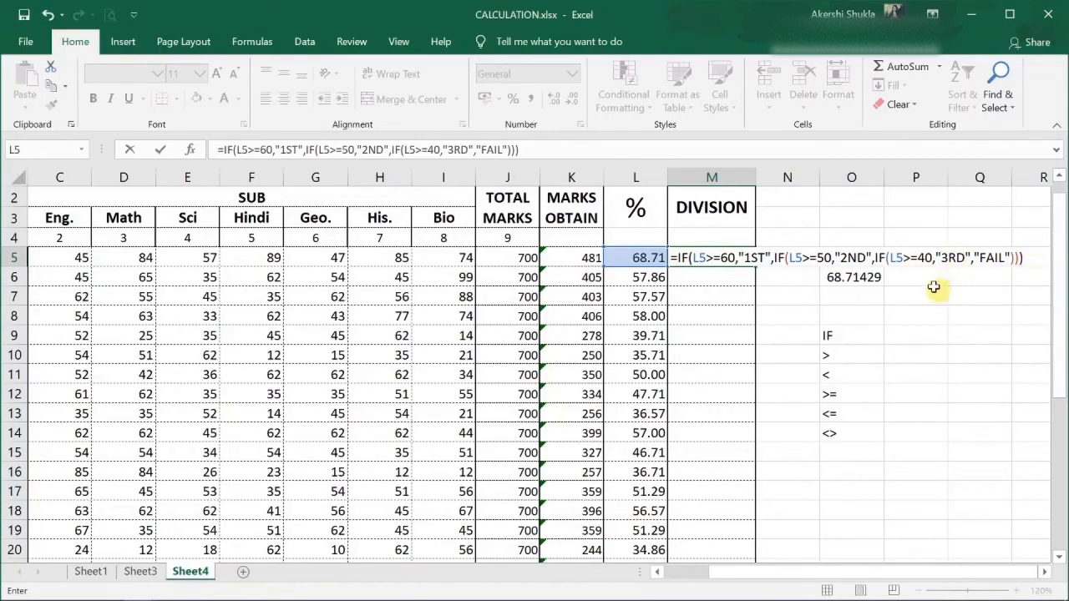
key("Return")
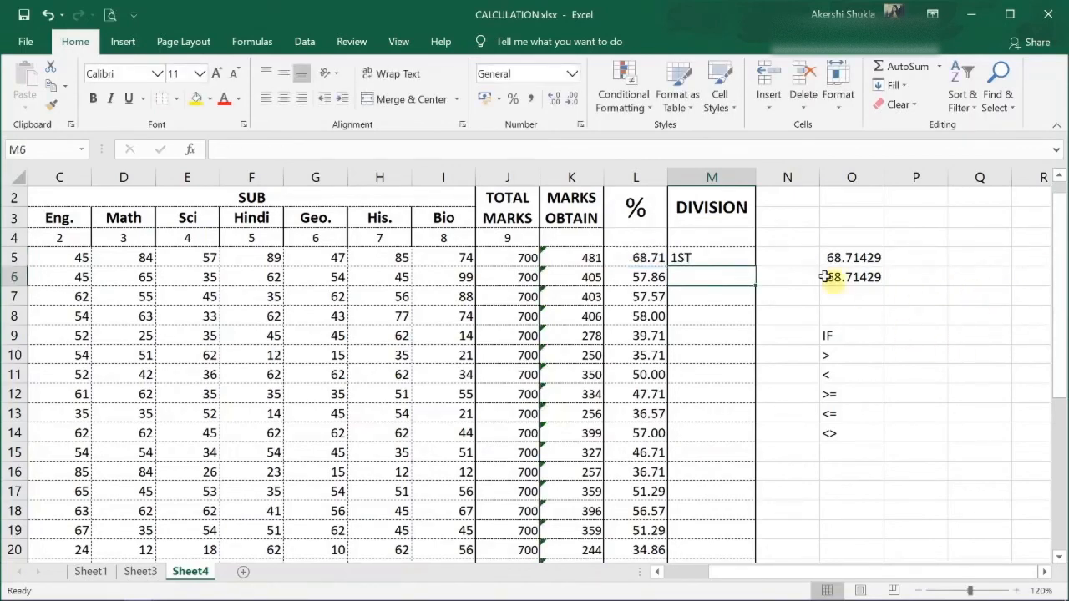
Fill the division formula from M5 down the DIVISION column for all the students and check the copy in M6.
left_click(729, 259)
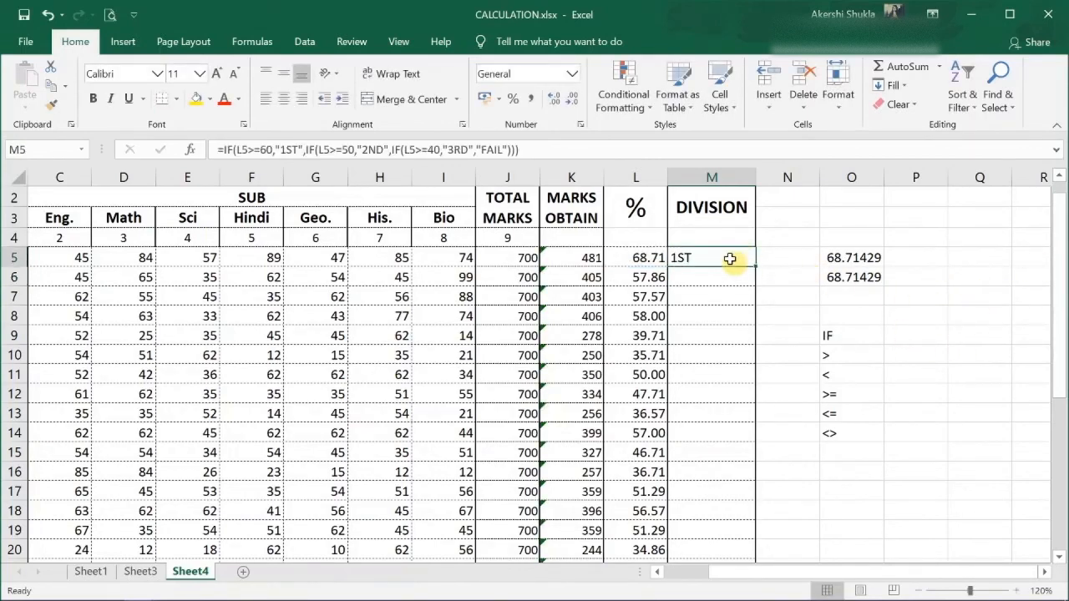
double_click(754, 269)
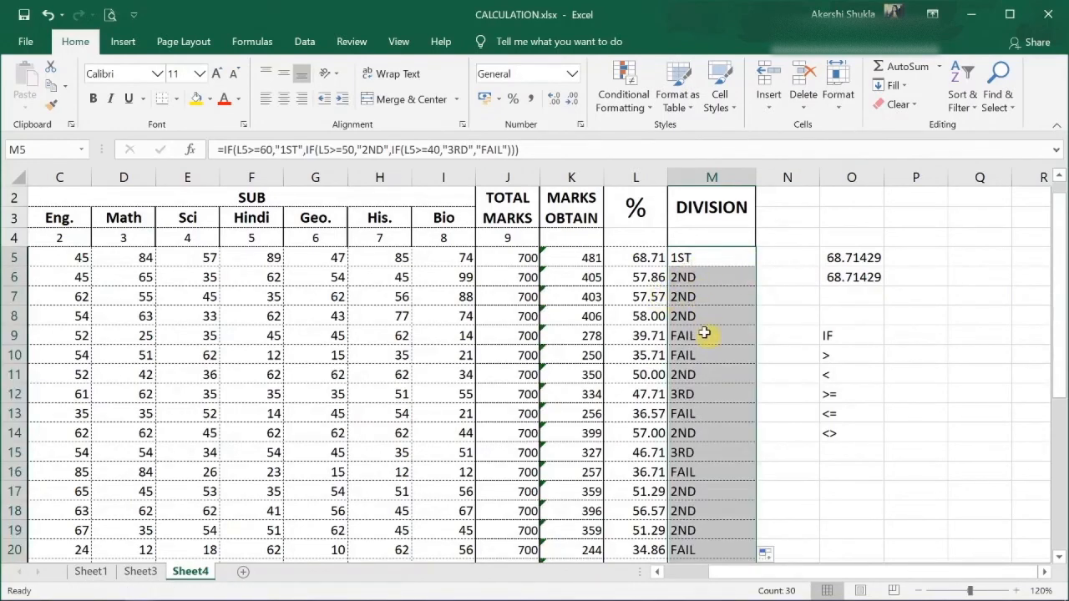
left_click(685, 281)
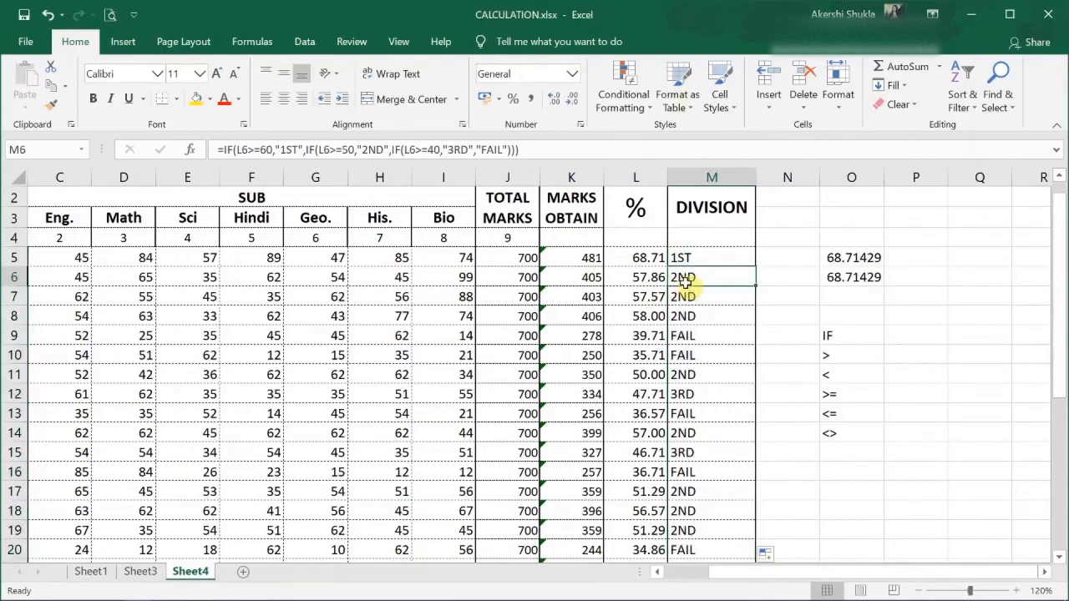
Display the sheet's formulas instead of results and autofit column M to read the full DIVISION formulas.
key("ctrl+grave")
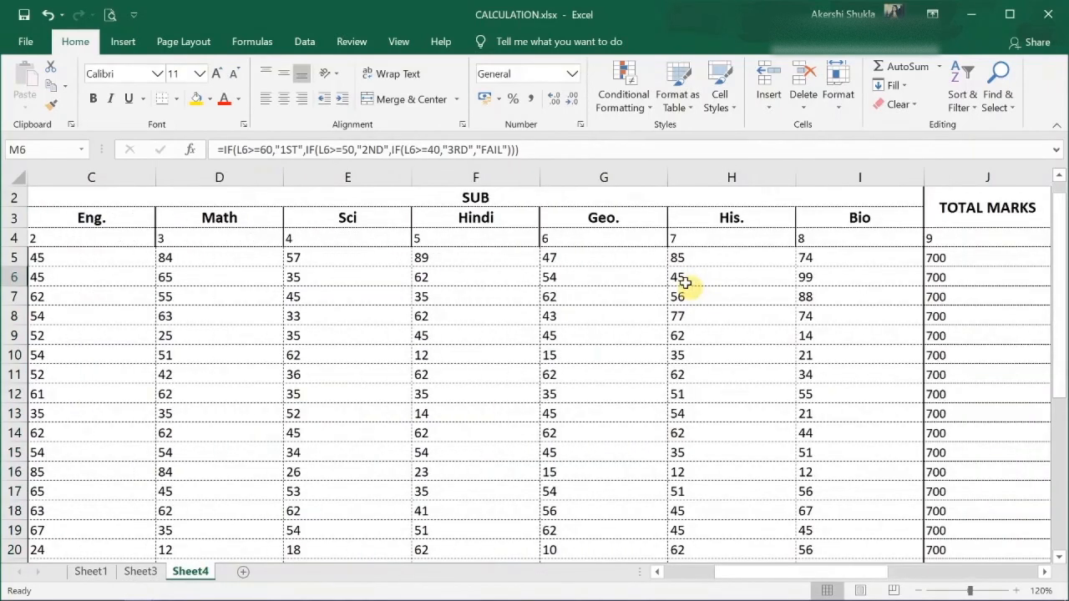
left_click(1045, 573)
left_click(1045, 573)
left_click(1045, 573)
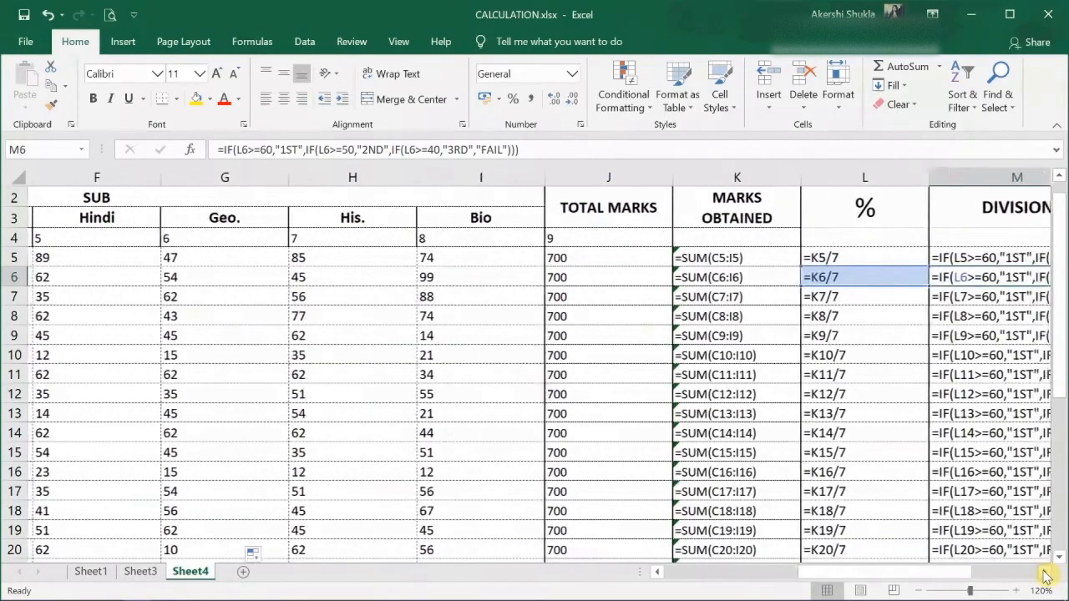
left_click(1045, 573)
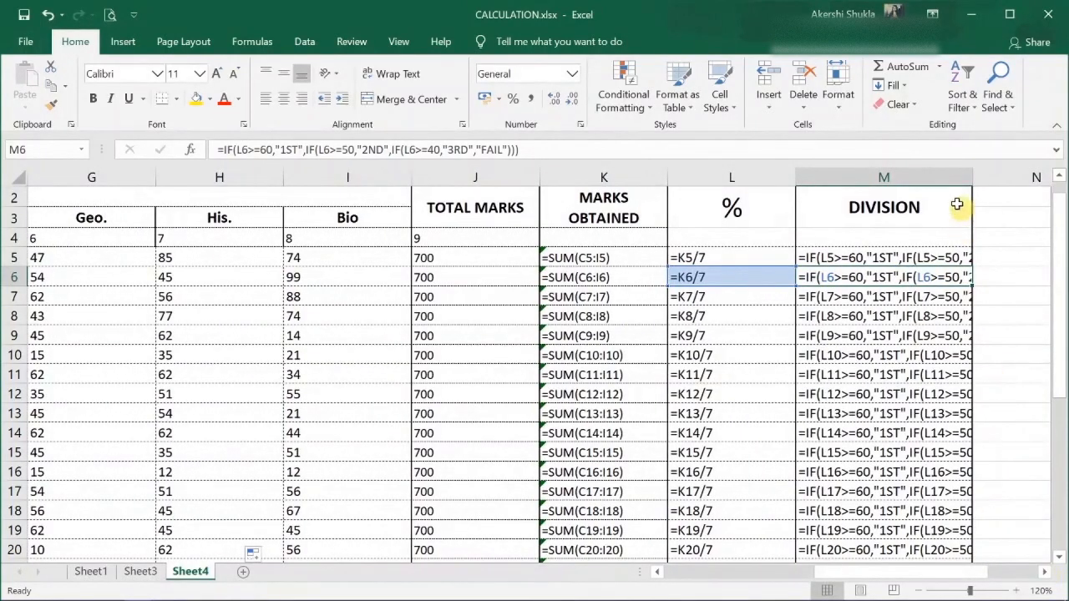
double_click(972, 178)
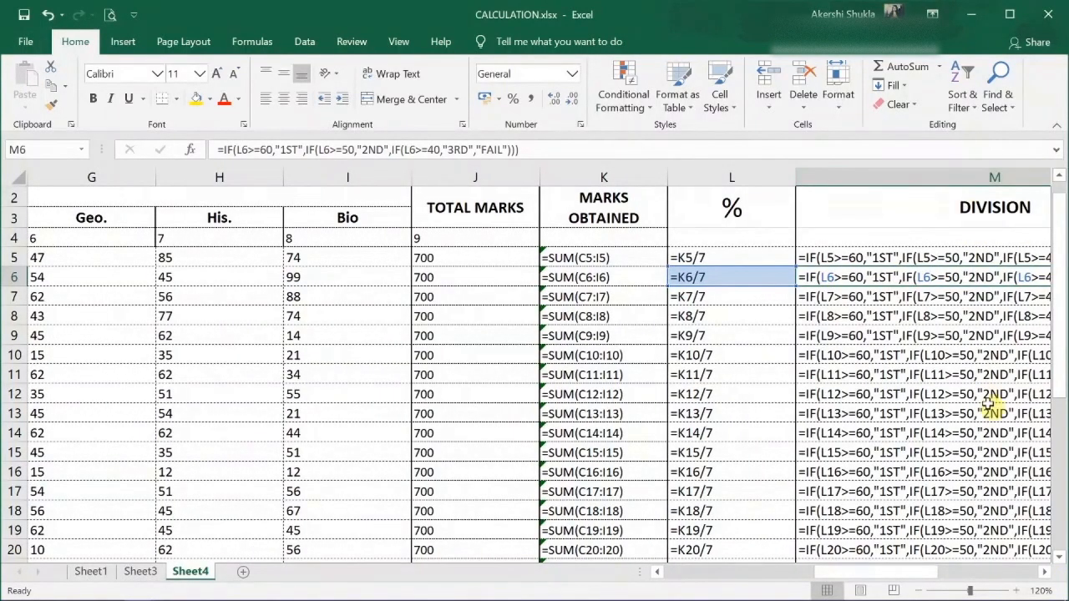
left_click(1050, 574)
left_click(1050, 574)
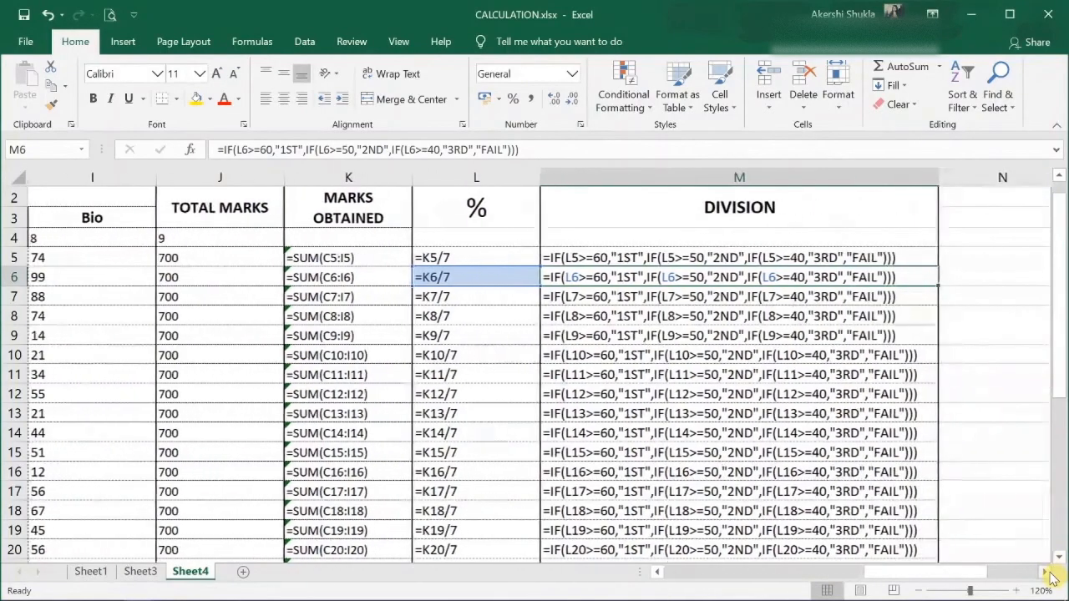
scroll(583, 278, "up", 5)
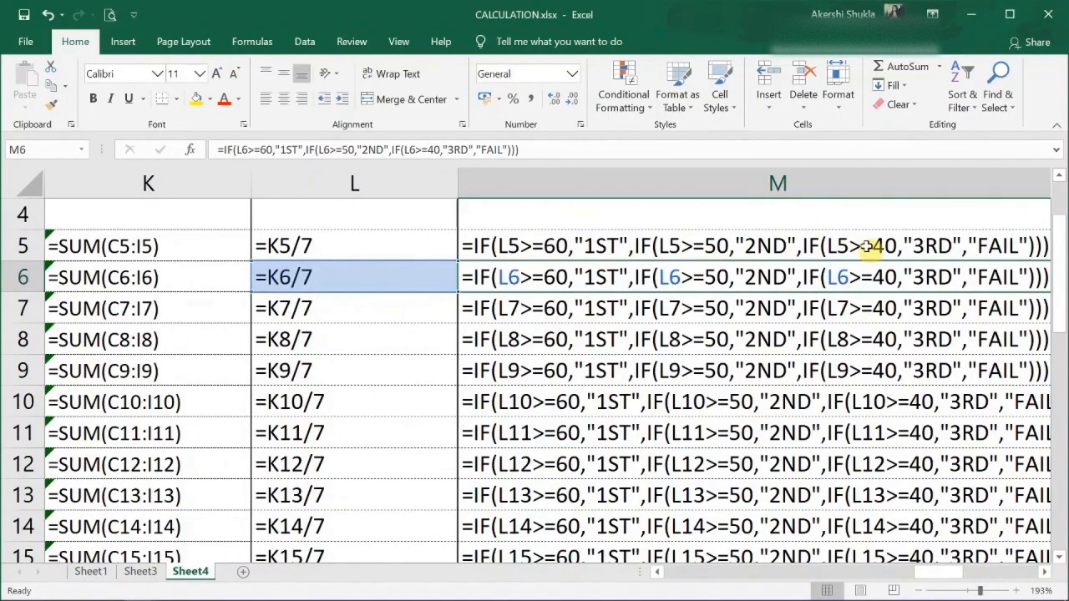
scroll(869, 246, "down", 6)
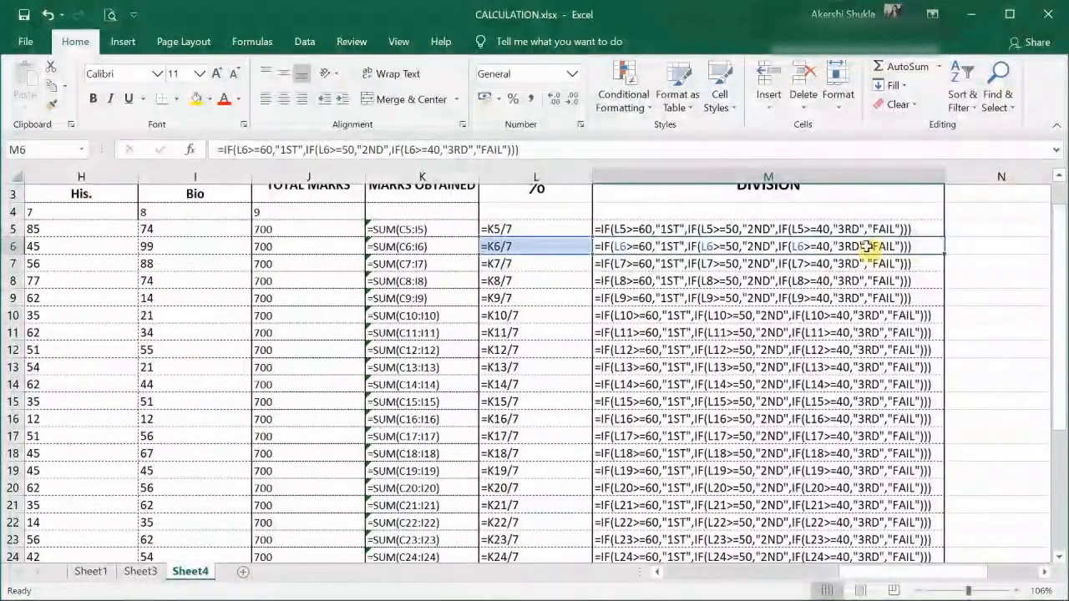
Switch the sheet back to showing results and bring the whole mark sheet into view from Sr. No. to DIVISION.
key("ctrl+grave")
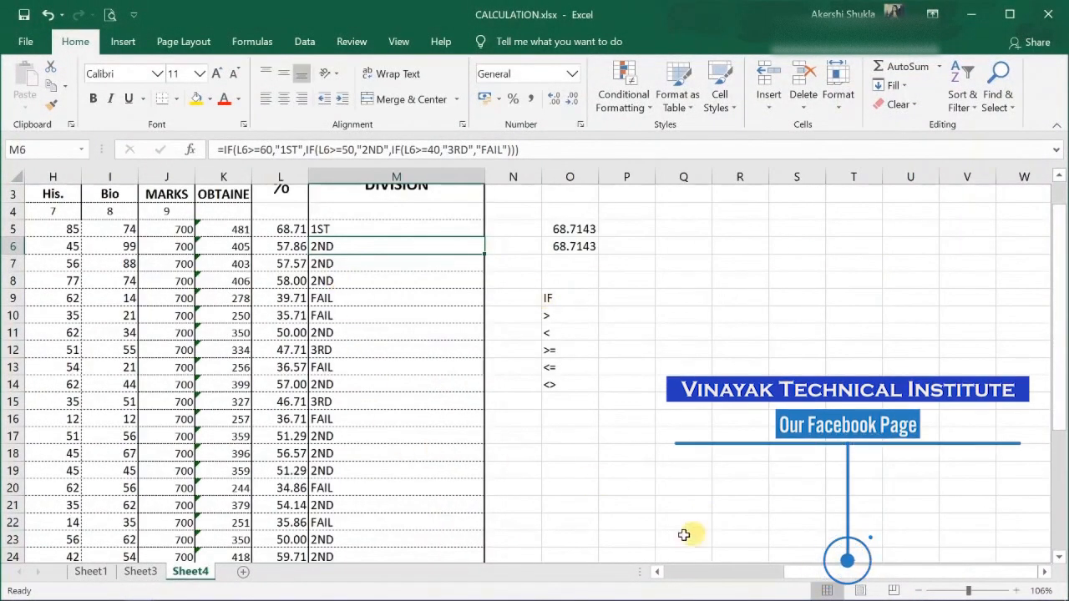
left_click(657, 573)
left_click(658, 574)
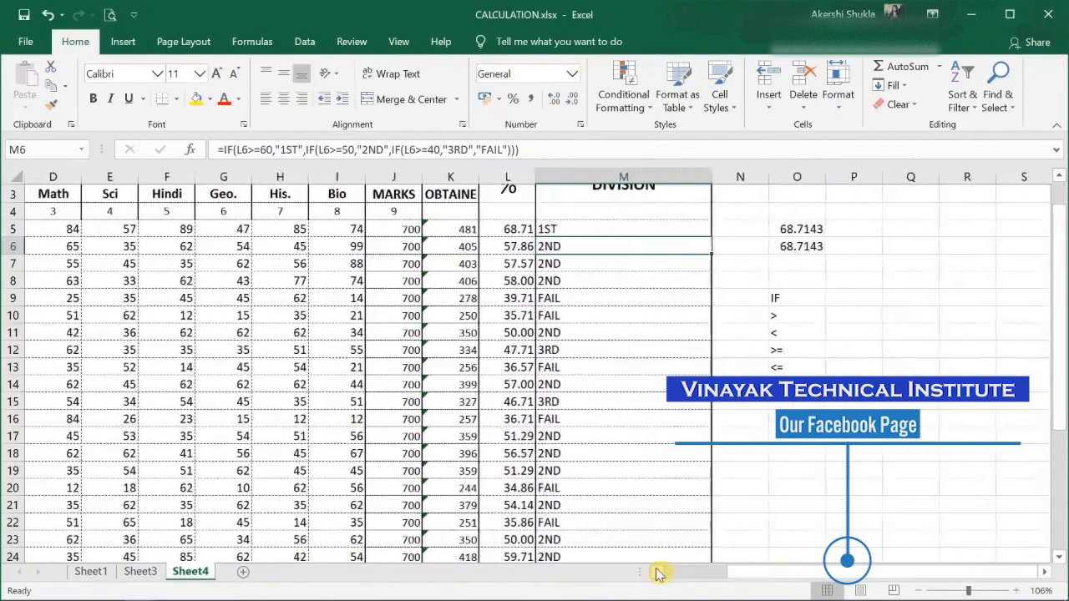
left_click(657, 573)
left_click(657, 573)
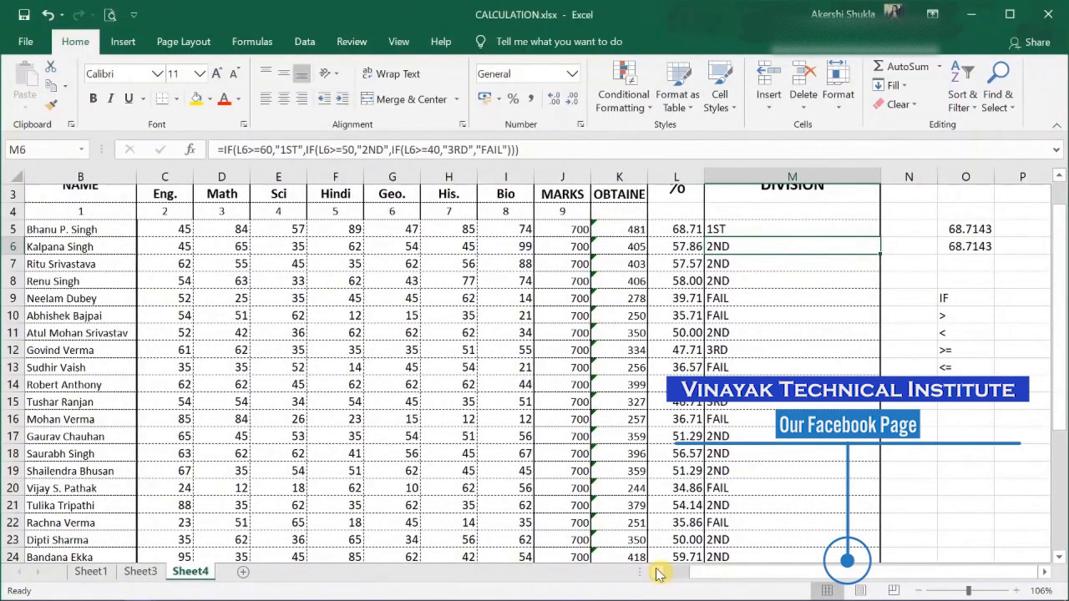
scroll(658, 574, "down", 2)
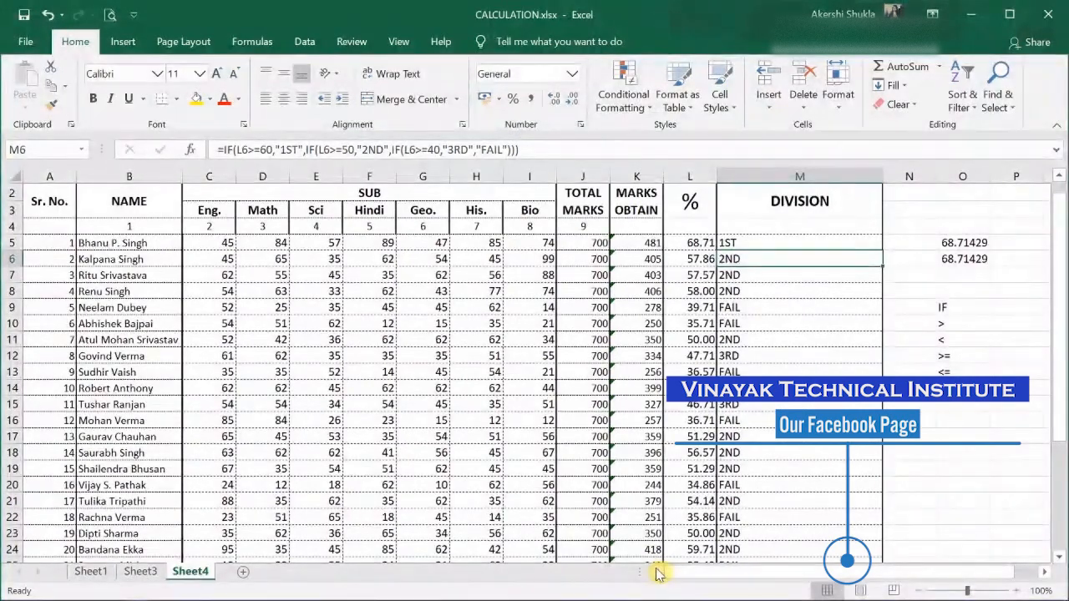